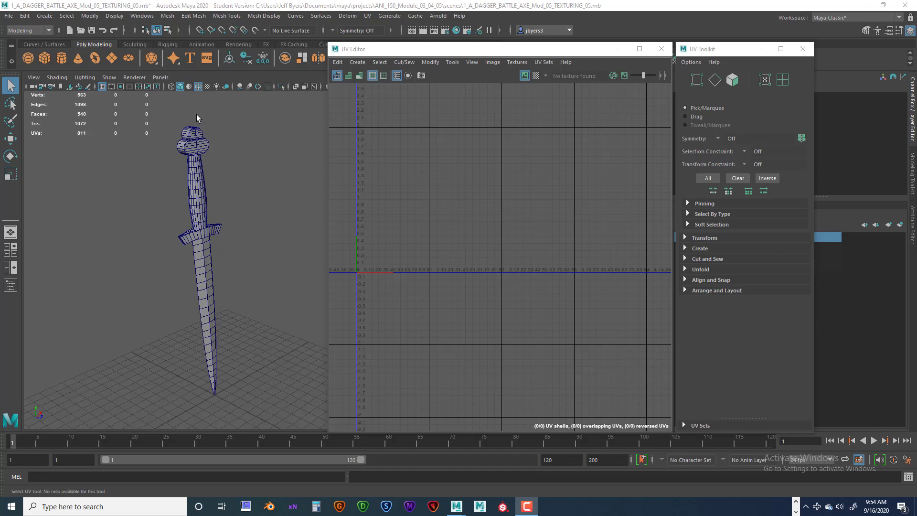
# Select all the dagger parts and expand the Transform options of the UV Toolkit down to the rotate and scale settings.
pyautogui.moveTo(162, 110); pyautogui.dragTo(282, 402)
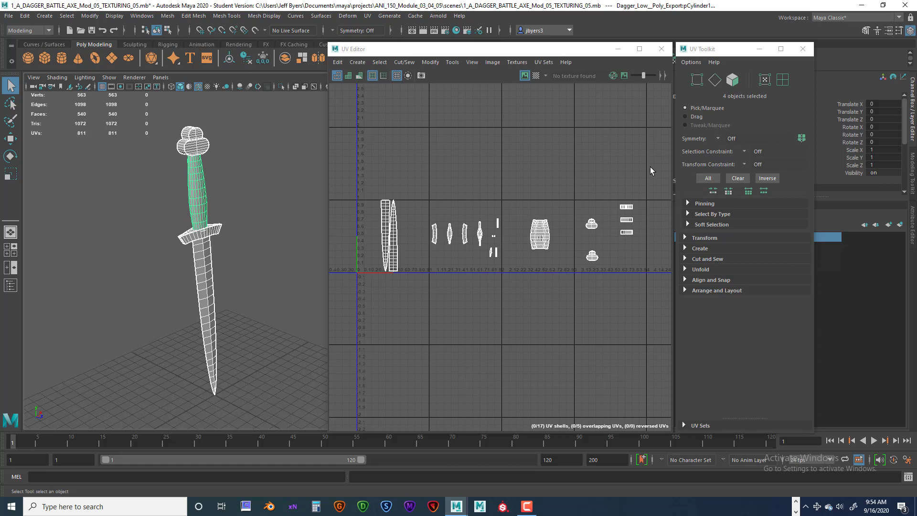
pyautogui.moveTo(725, 53); pyautogui.dragTo(734, 53)
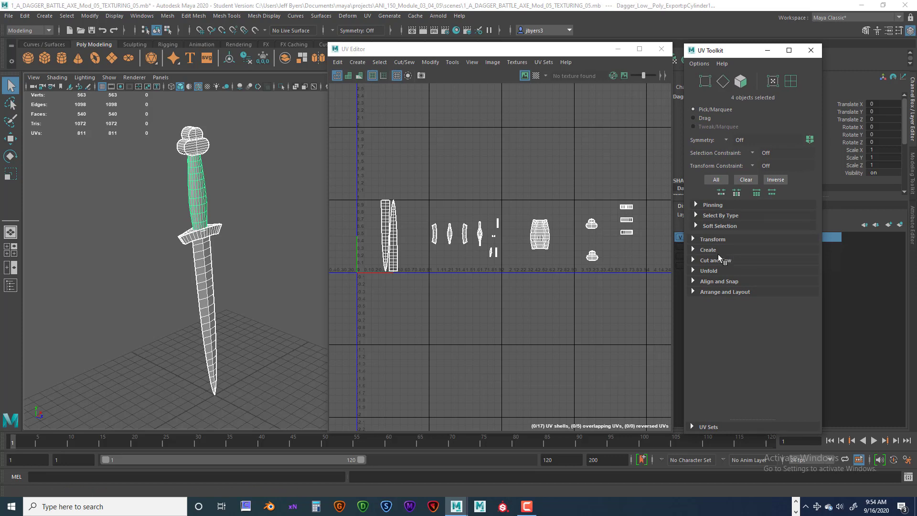
pyautogui.click(698, 240)
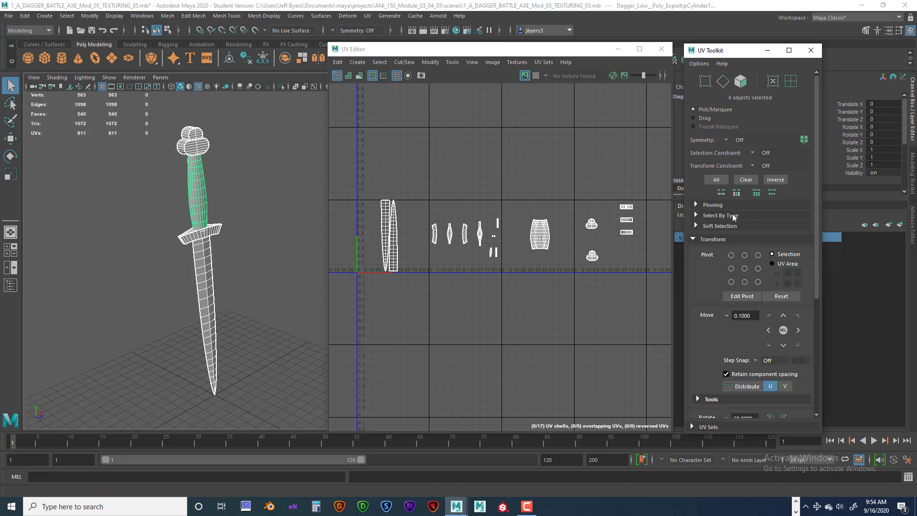
pyautogui.click(695, 239)
pyautogui.click(695, 240)
pyautogui.scroll(-6, 759, 244)
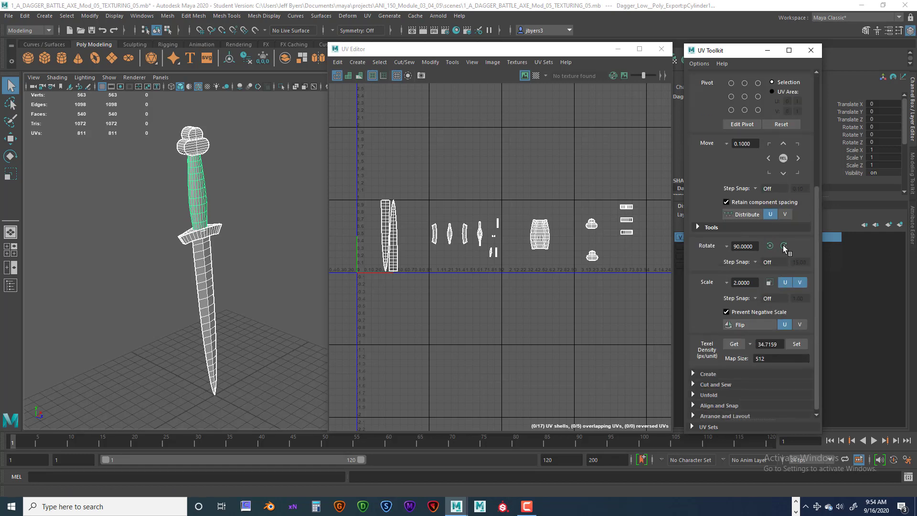
pyautogui.rightClick(385, 205)
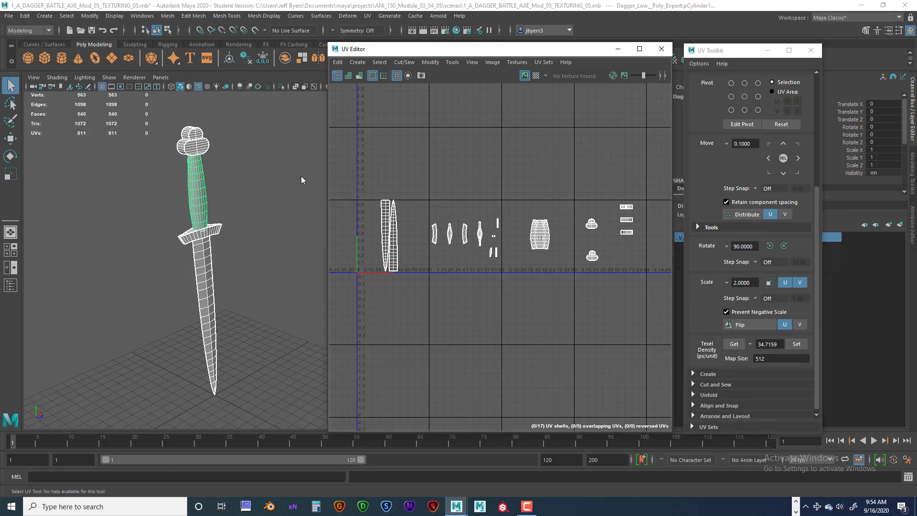
pyautogui.click(205, 114)
pyautogui.moveTo(164, 113); pyautogui.dragTo(284, 367)
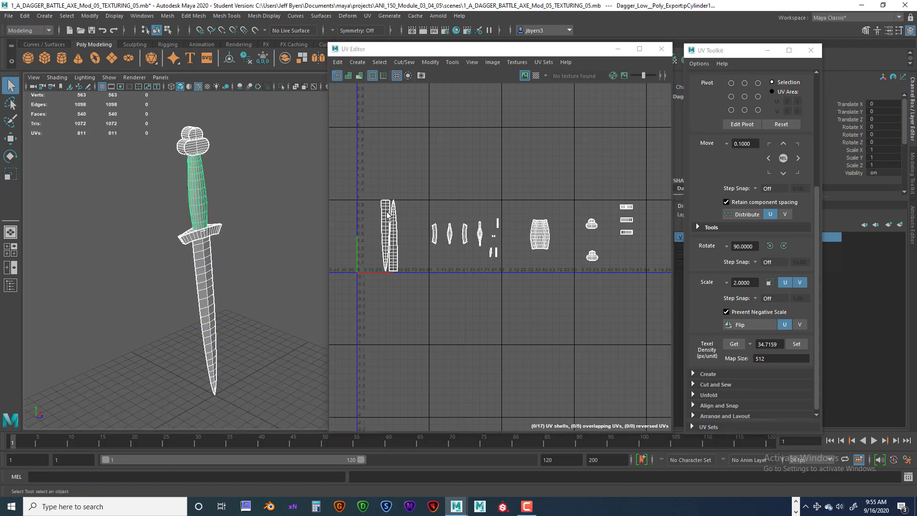
# Select the pommel, handle, guard and blade one at a time to examine which UV shells belong to each part.
pyautogui.click(206, 137)
pyautogui.click(200, 189)
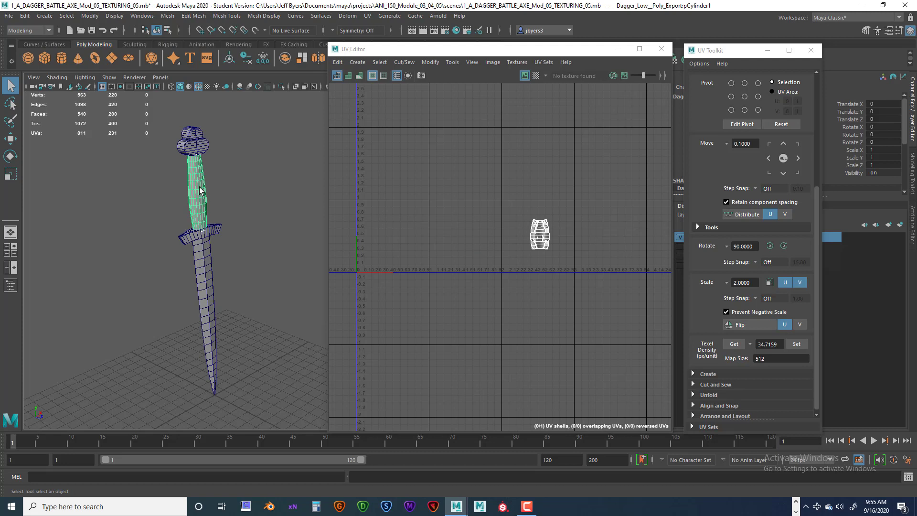
pyautogui.click(210, 235)
pyautogui.click(209, 265)
pyautogui.click(203, 142)
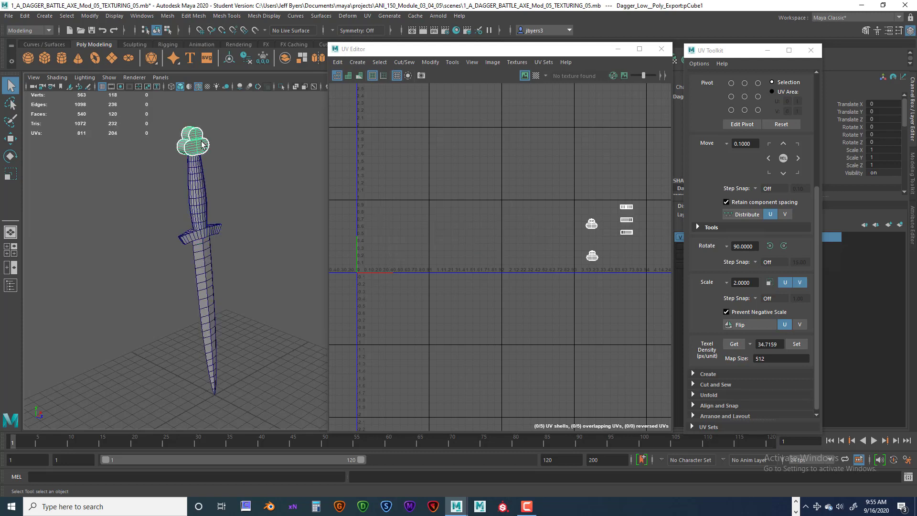
pyautogui.click(198, 184)
pyautogui.click(210, 234)
pyautogui.click(212, 260)
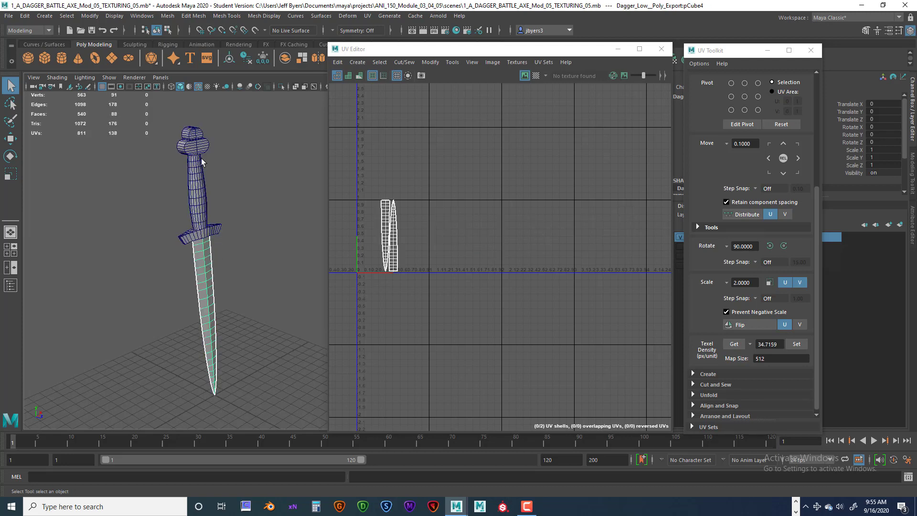
pyautogui.click(200, 143)
pyautogui.click(203, 185)
pyautogui.click(212, 257)
pyautogui.click(198, 142)
pyautogui.click(205, 178)
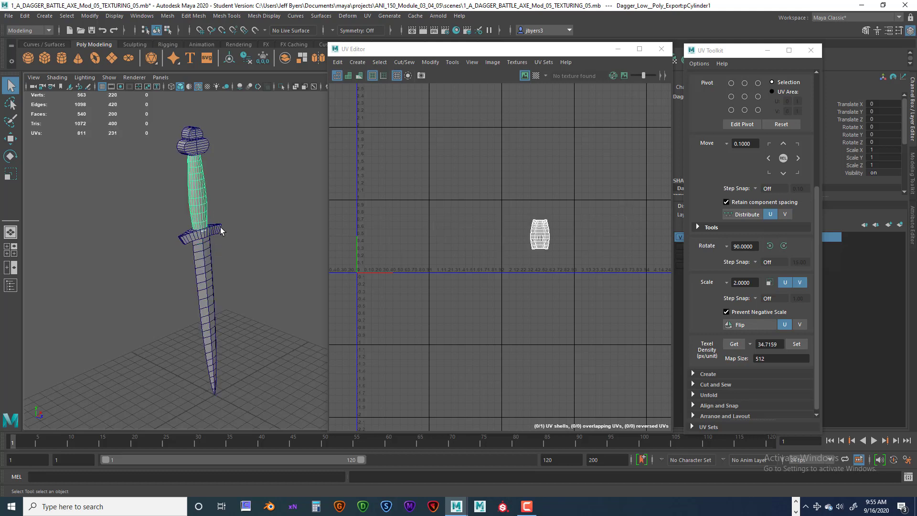
pyautogui.click(220, 232)
pyautogui.click(210, 260)
pyautogui.click(194, 142)
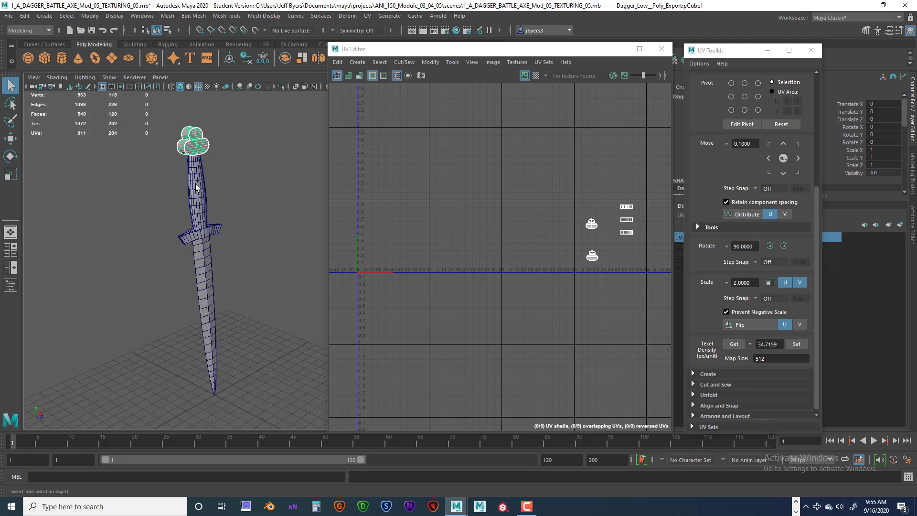
pyautogui.click(197, 186)
pyautogui.click(215, 230)
pyautogui.click(211, 266)
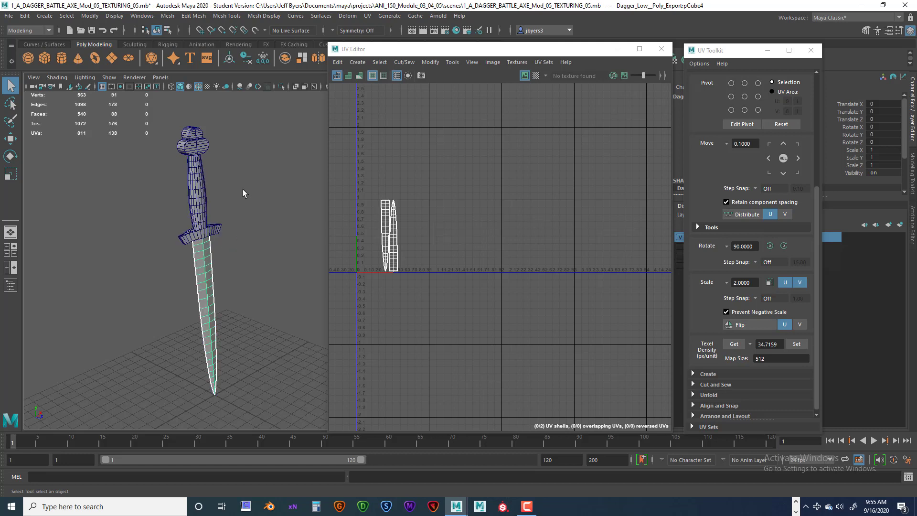
pyautogui.click(193, 144)
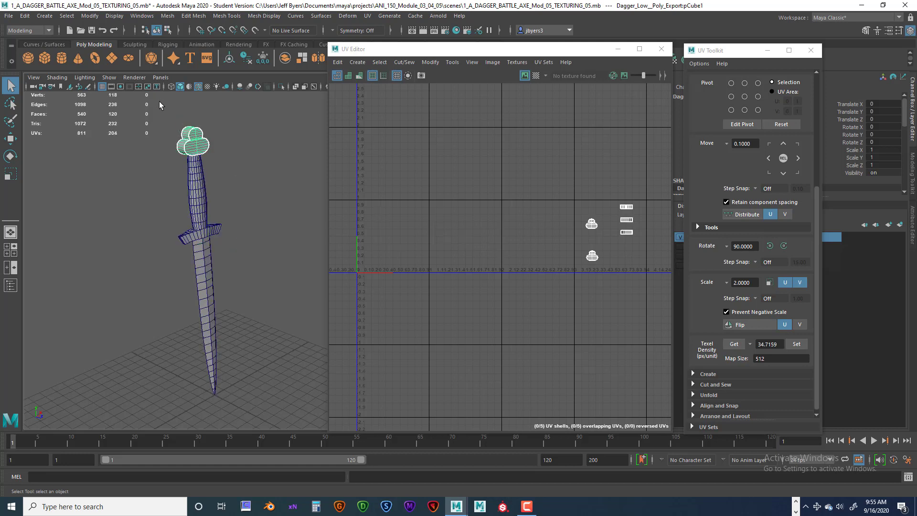
# Reselect all the dagger parts and pick the first blade shell in UV shell selection mode.
pyautogui.moveTo(159, 103); pyautogui.dragTo(277, 408)
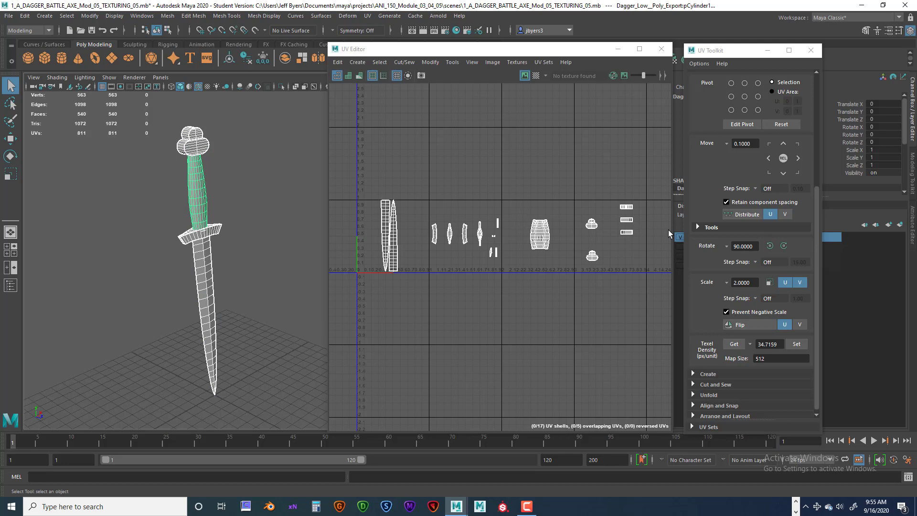
pyautogui.moveTo(388, 206); pyautogui.dragTo(353, 192, button='right')
pyautogui.click(389, 218)
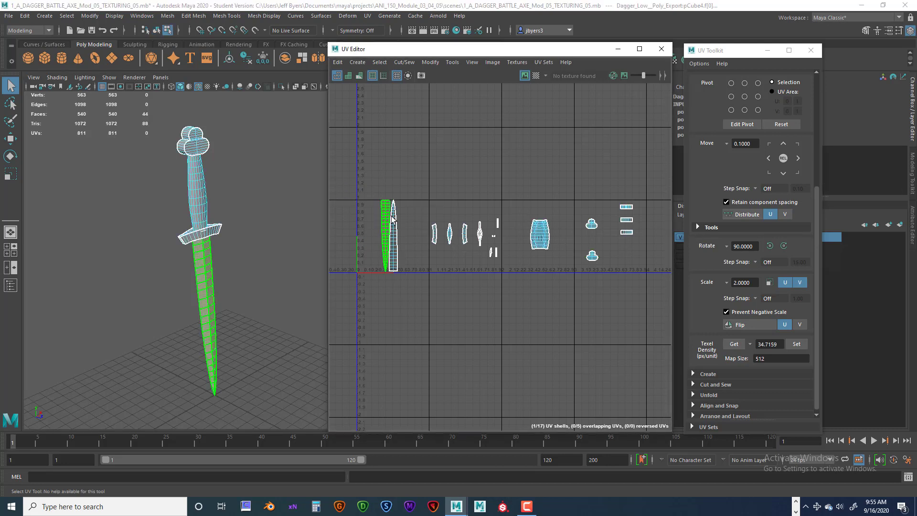
# Pick the guard's UV shells one by one to check which area of the guard each one covers.
pyautogui.click(446, 235)
pyautogui.click(449, 234)
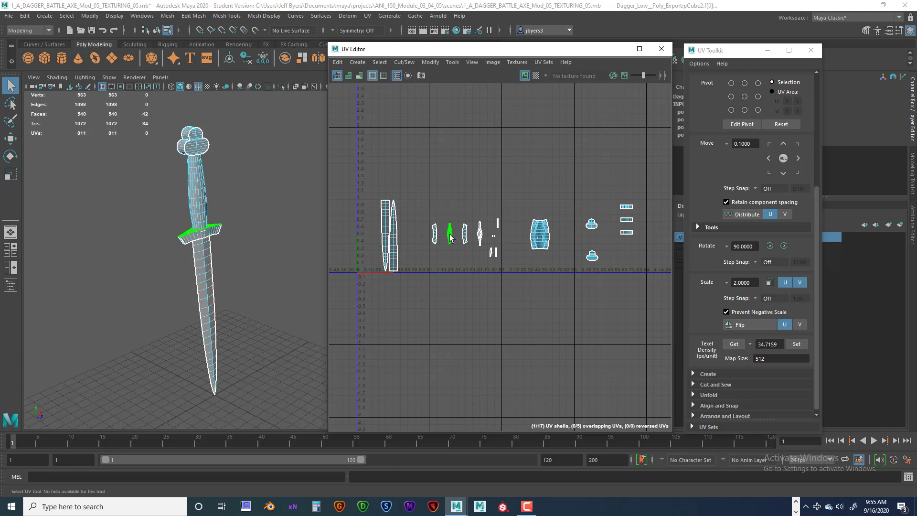
pyautogui.click(465, 236)
pyautogui.click(481, 237)
pyautogui.click(492, 251)
pyautogui.click(496, 251)
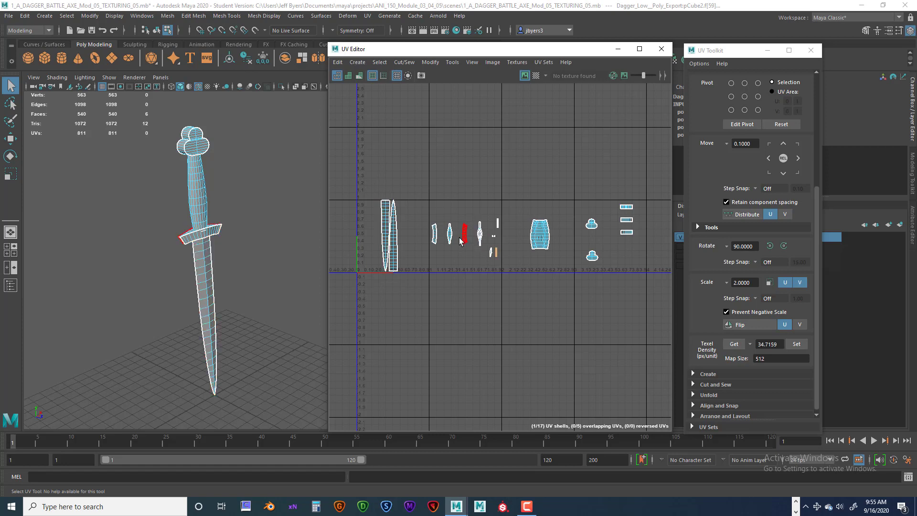
# Examine the full extent of the UV grid and how the dagger's shells are spread across its tiles.
pyautogui.scroll(-3, 505, 274)
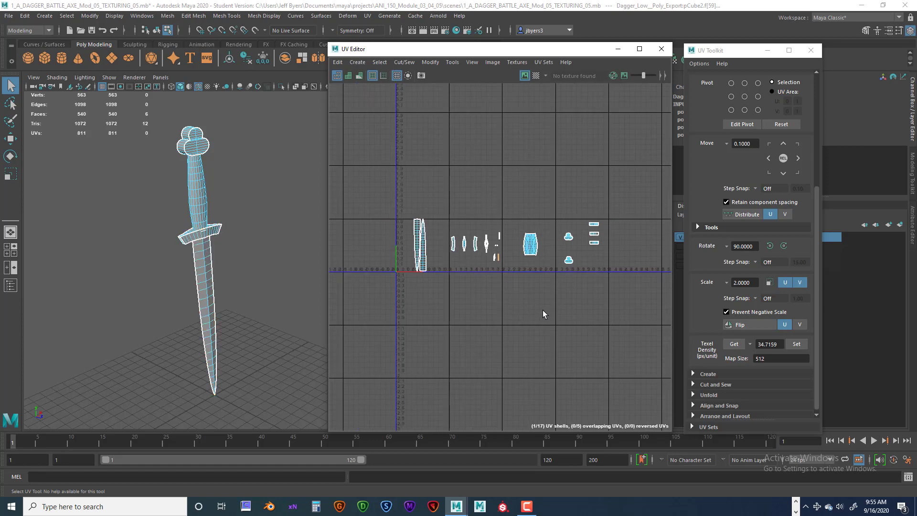
pyautogui.keyDown('alt'); pyautogui.moveTo(542, 314); pyautogui.dragTo(505, 310, button='middle'); pyautogui.keyUp('alt')
pyautogui.scroll(-2, 537, 321)
pyautogui.scroll(-2, 489, 321)
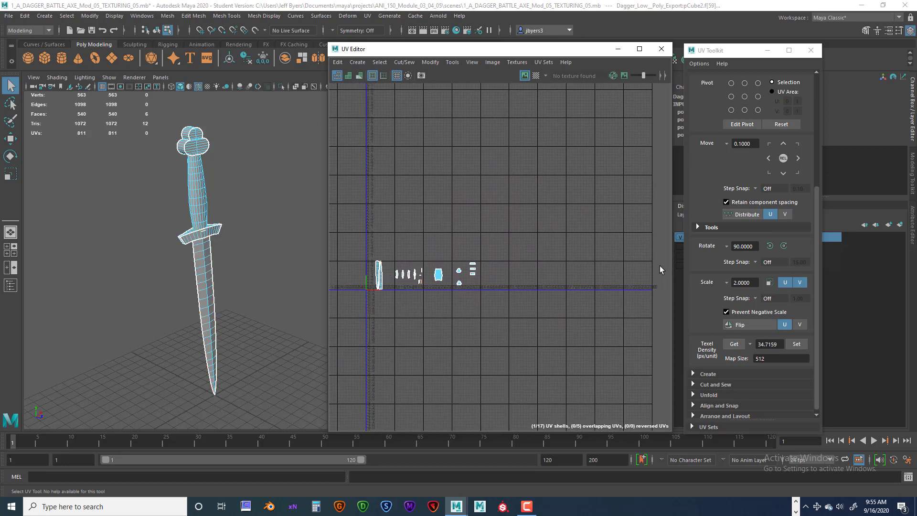
pyautogui.click(385, 267)
pyautogui.scroll(-3, 444, 213)
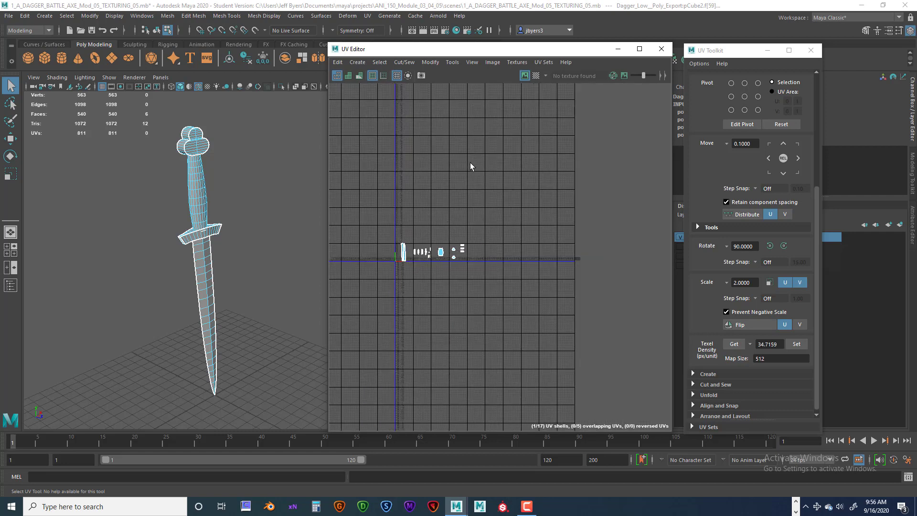
pyautogui.keyDown('alt'); pyautogui.moveTo(470, 166); pyautogui.dragTo(475, 242, button='middle'); pyautogui.keyUp('alt')
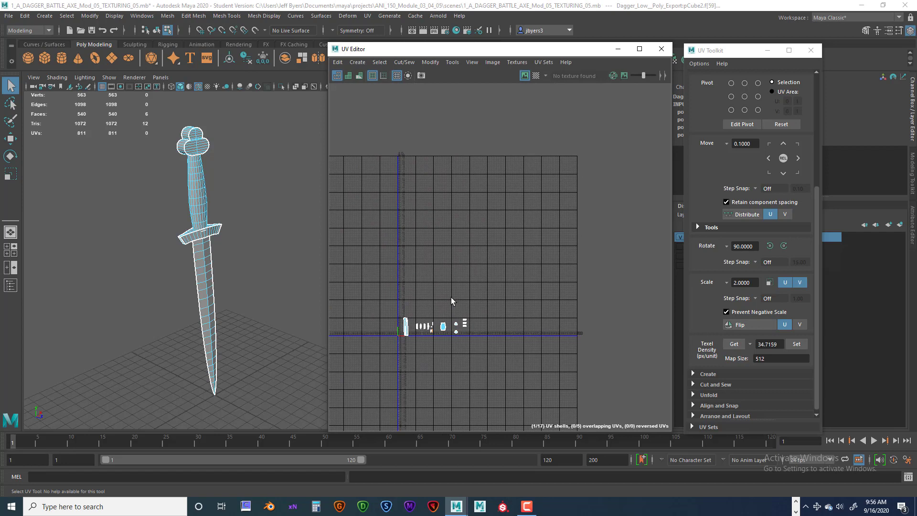
pyautogui.scroll(3, 425, 245)
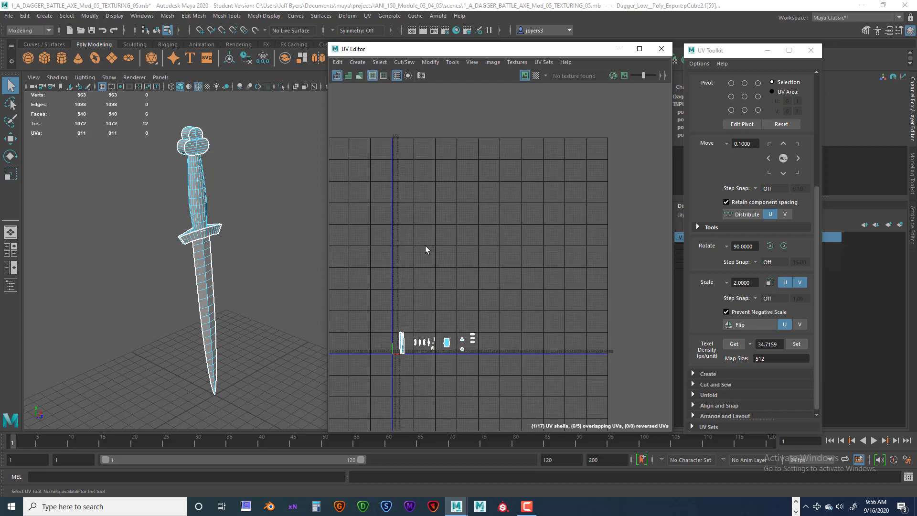
pyautogui.keyDown('alt'); pyautogui.moveTo(429, 262); pyautogui.dragTo(436, 172, button='middle'); pyautogui.keyUp('alt')
pyautogui.scroll(3, 447, 228)
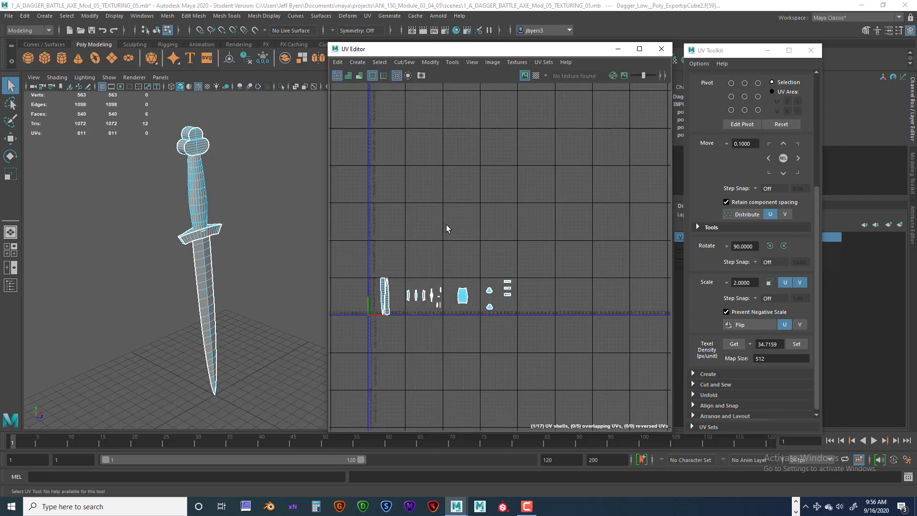
pyautogui.keyDown('alt'); pyautogui.moveTo(445, 227); pyautogui.dragTo(424, 212, button='middle'); pyautogui.keyUp('alt')
pyautogui.scroll(-2, 437, 217)
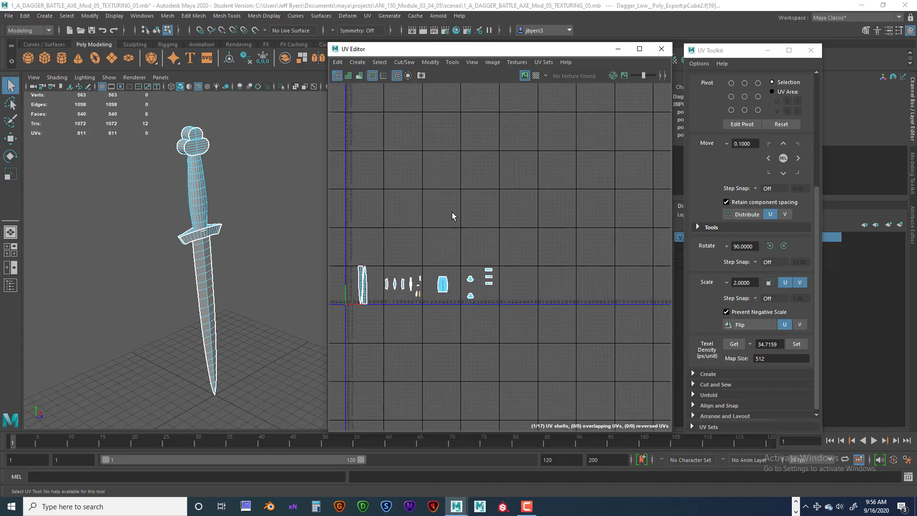
pyautogui.scroll(-2, 448, 196)
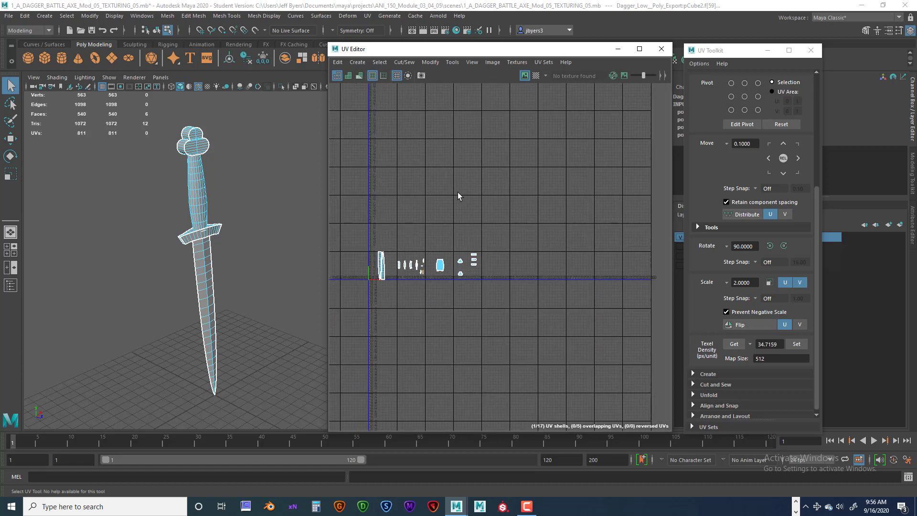
pyautogui.scroll(4, 442, 232)
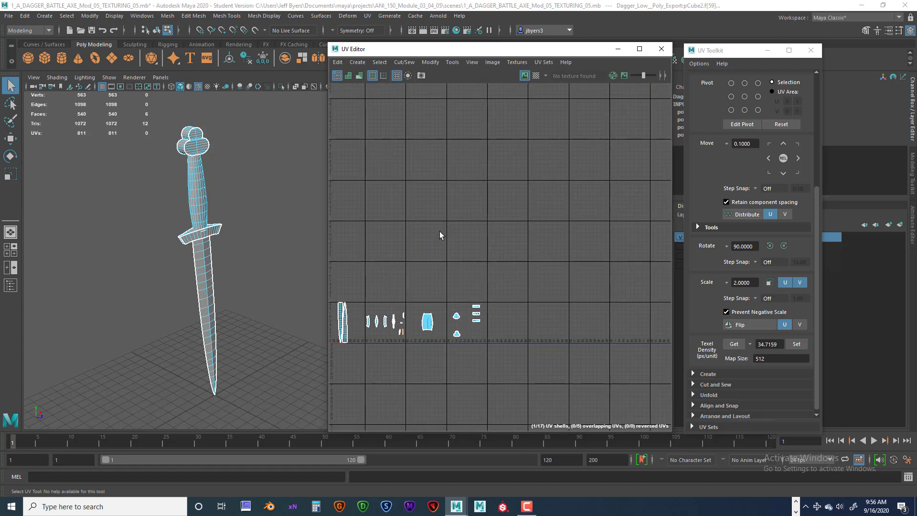
pyautogui.keyDown('alt'); pyautogui.moveTo(440, 236); pyautogui.dragTo(618, 109, button='middle'); pyautogui.keyUp('alt')
pyautogui.scroll(-4, 445, 206)
pyautogui.scroll(1, 468, 234)
pyautogui.scroll(1, 468, 232)
pyautogui.scroll(2, 526, 186)
pyautogui.moveTo(532, 172)
pyautogui.keyDown('alt'); pyautogui.mouseDown(button='middle')
pyautogui.moveTo(454, 180)
pyautogui.moveTo(505, 187)
pyautogui.moveTo(514, 204)
pyautogui.moveTo(540, 184)
pyautogui.moveTo(533, 187)
pyautogui.mouseUp(button='middle'); pyautogui.keyUp('alt')
pyautogui.scroll(1, 509, 196)
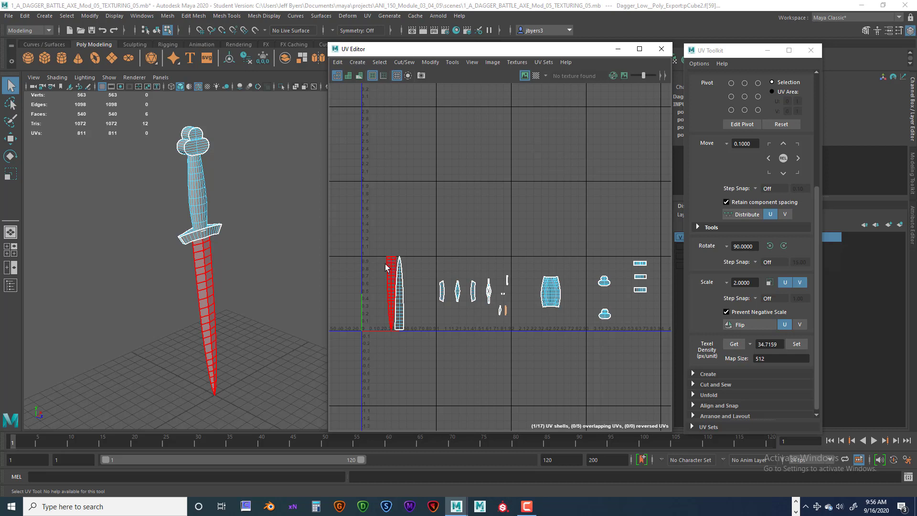
# Select both blade UV shells and examine how closely they fit within the borders of the first UV tile.
pyautogui.moveTo(367, 242); pyautogui.dragTo(423, 335)
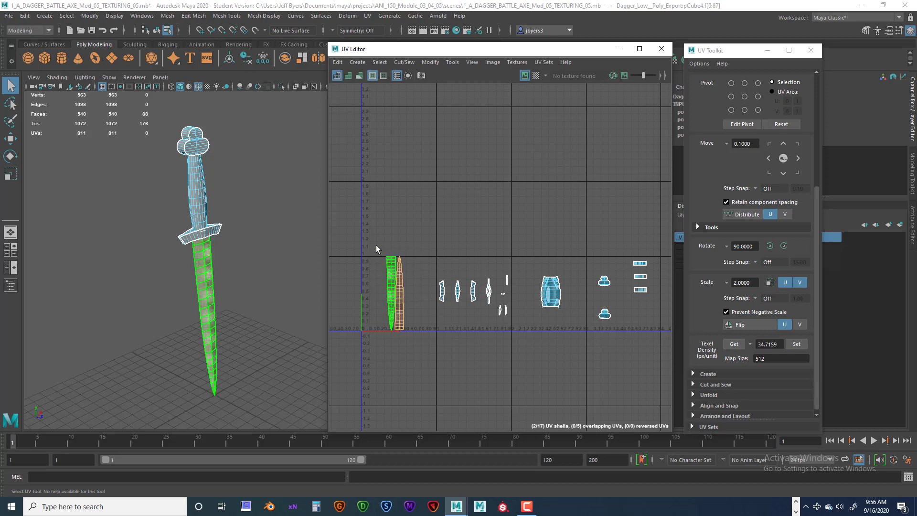
pyautogui.scroll(3, 411, 269)
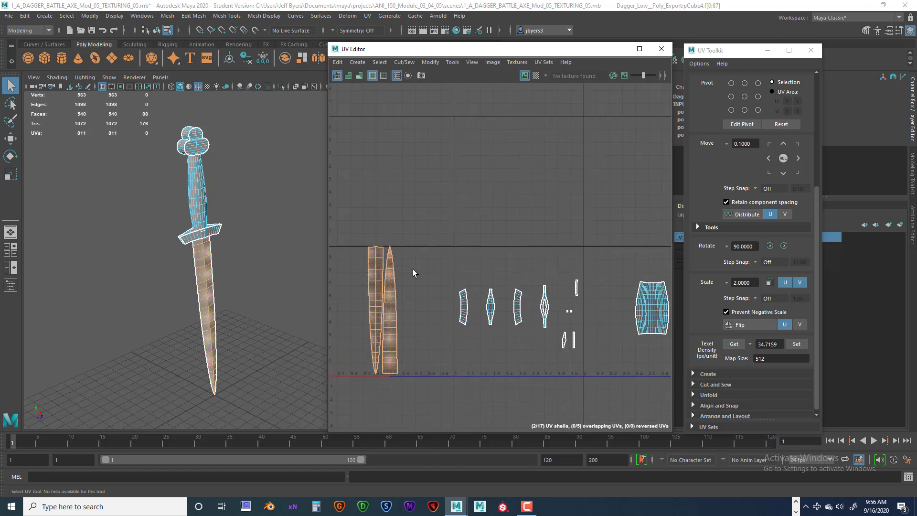
pyautogui.scroll(4, 414, 269)
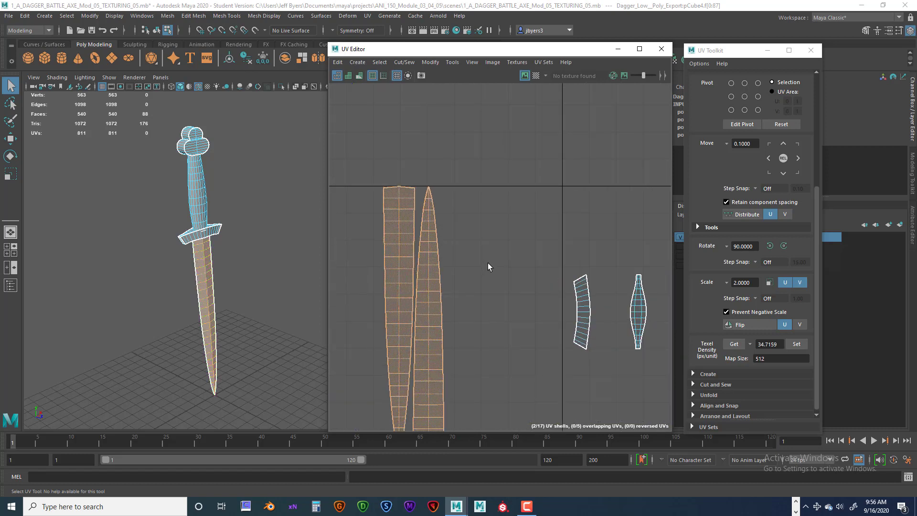
pyautogui.scroll(5, 515, 313)
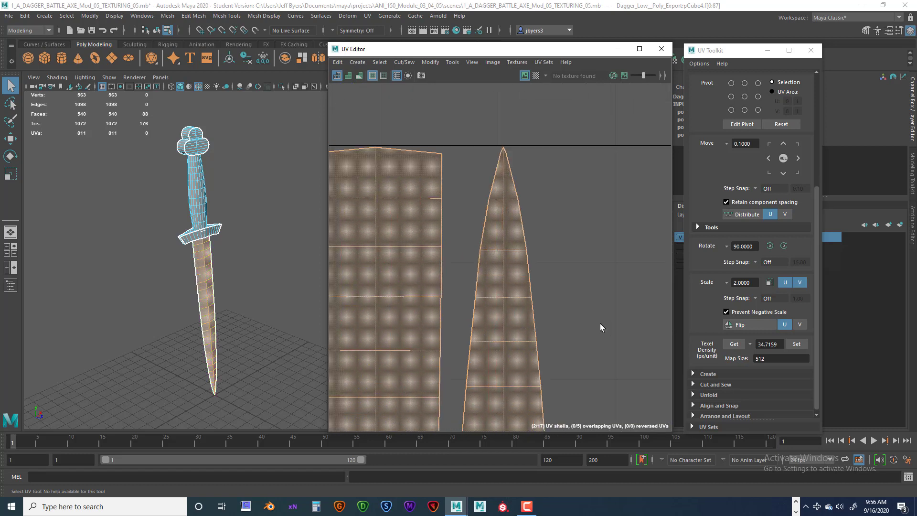
pyautogui.scroll(4, 583, 216)
pyautogui.keyDown('alt'); pyautogui.moveTo(501, 202); pyautogui.dragTo(694, 340, button='middle'); pyautogui.keyUp('alt')
pyautogui.scroll(-2, 436, 228)
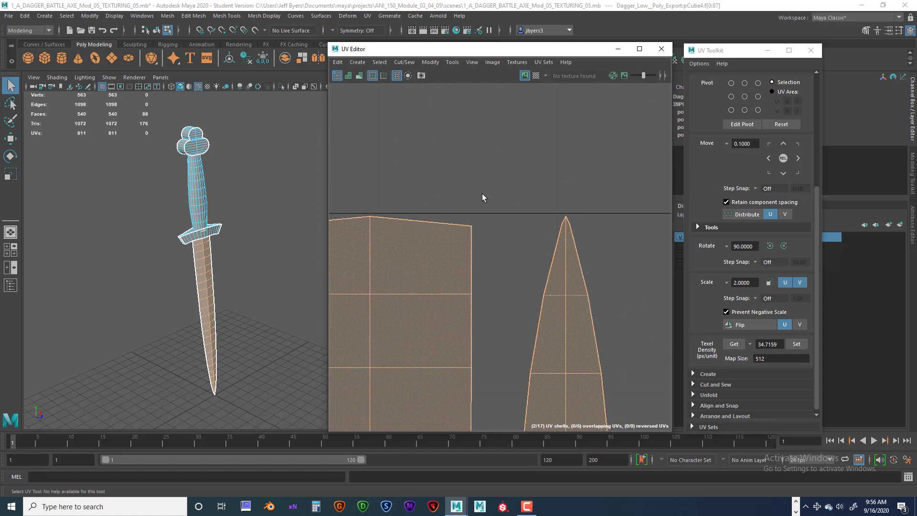
pyautogui.scroll(-4, 544, 241)
pyautogui.keyDown('alt'); pyautogui.moveTo(552, 226); pyautogui.dragTo(571, 111, button='middle'); pyautogui.keyUp('alt')
pyautogui.scroll(-7, 576, 220)
pyautogui.keyDown('alt'); pyautogui.moveTo(567, 258); pyautogui.dragTo(528, 261, button='middle'); pyautogui.keyUp('alt')
pyautogui.scroll(-2, 541, 248)
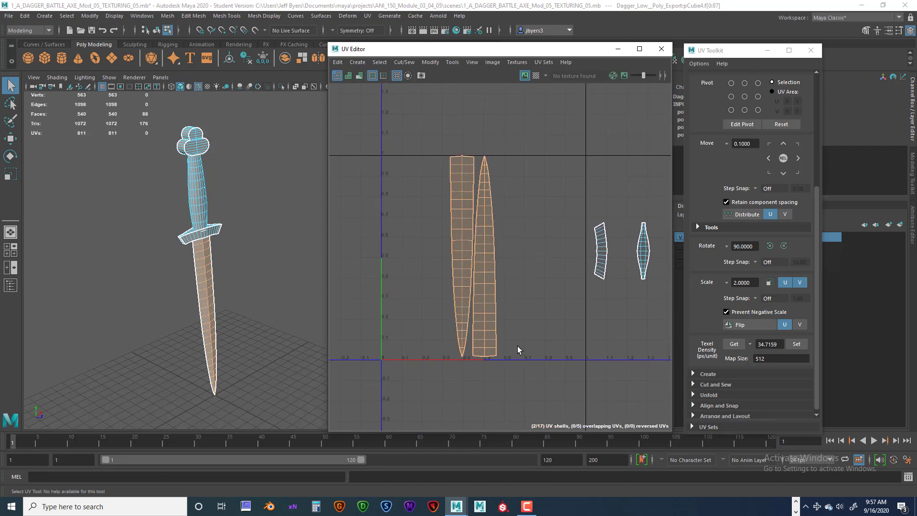
# Move the two curved guard shells closer to the central guard shell inside the second UV tile.
pyautogui.keyDown('alt'); pyautogui.moveTo(659, 289); pyautogui.dragTo(493, 343, button='middle'); pyautogui.keyUp('alt')
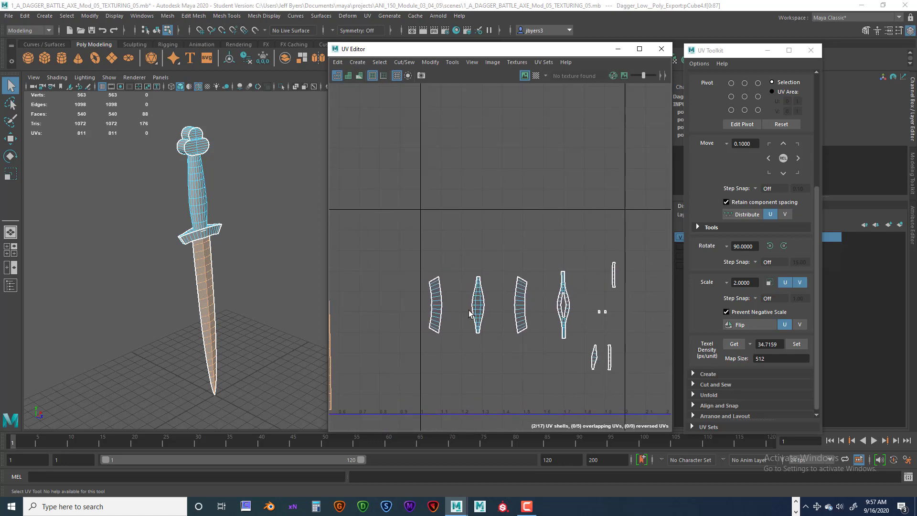
pyautogui.moveTo(426, 260); pyautogui.dragTo(448, 302)
pyautogui.press('w')
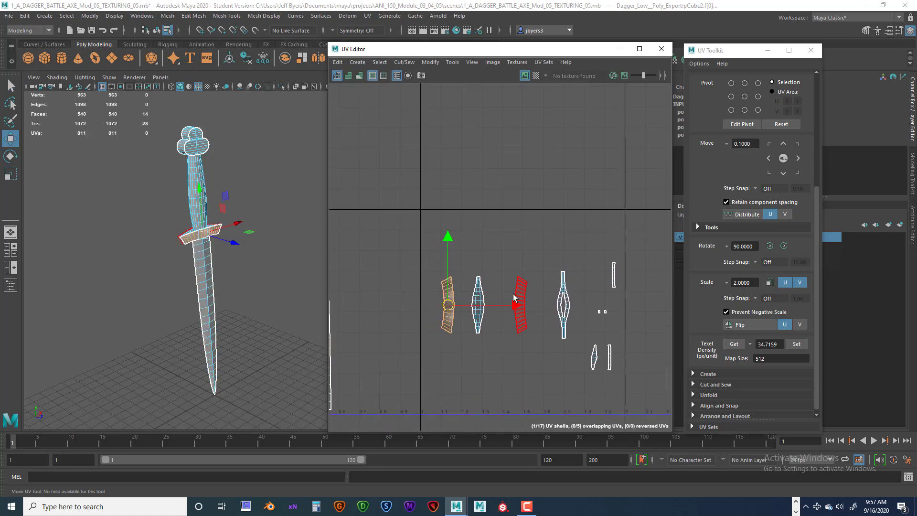
pyautogui.moveTo(515, 300); pyautogui.dragTo(505, 306)
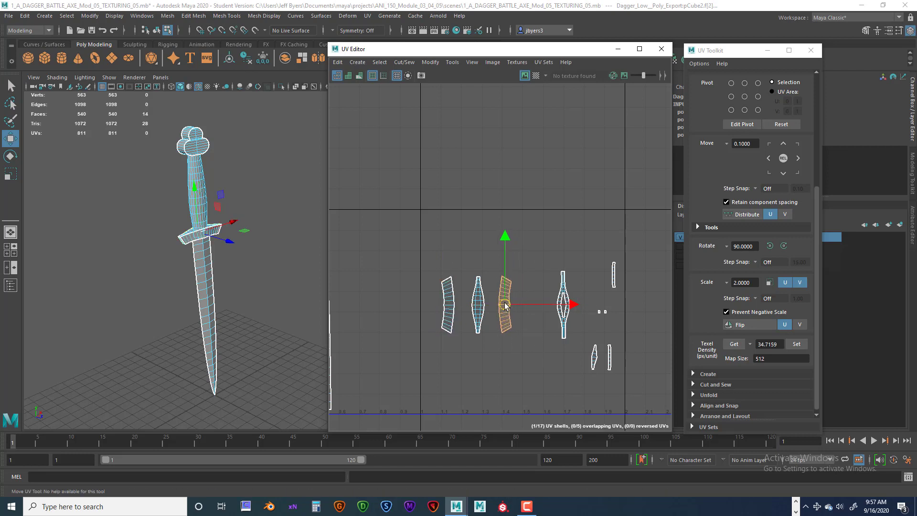
# Move the narrow guard shell with the opening and the small guard shells close beside the curved ones in the second UV tile.
pyautogui.moveTo(553, 253); pyautogui.dragTo(594, 354)
pyautogui.moveTo(560, 306); pyautogui.dragTo(525, 304)
pyautogui.moveTo(600, 252); pyautogui.dragTo(546, 287)
pyautogui.moveTo(592, 307); pyautogui.dragTo(552, 330)
pyautogui.click(585, 348)
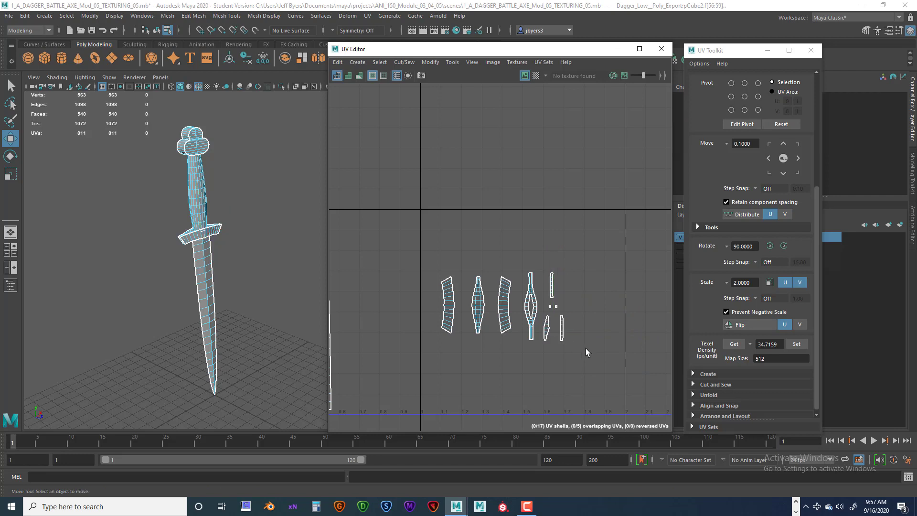
# Shift the pommel's cap shells and three strip shells closer together and more centrally within the fourth UV tile.
pyautogui.scroll(-2, 584, 348)
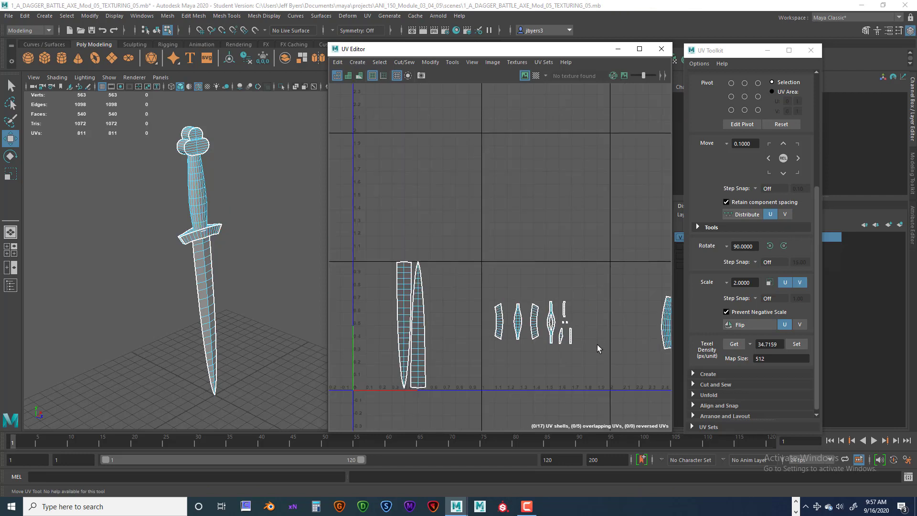
pyautogui.keyDown('alt'); pyautogui.moveTo(597, 345); pyautogui.dragTo(484, 316, button='middle'); pyautogui.keyUp('alt')
pyautogui.keyDown('alt'); pyautogui.moveTo(570, 317); pyautogui.dragTo(543, 330, button='middle'); pyautogui.keyUp('alt')
pyautogui.moveTo(513, 258); pyautogui.dragTo(559, 316)
pyautogui.scroll(-3, 573, 306)
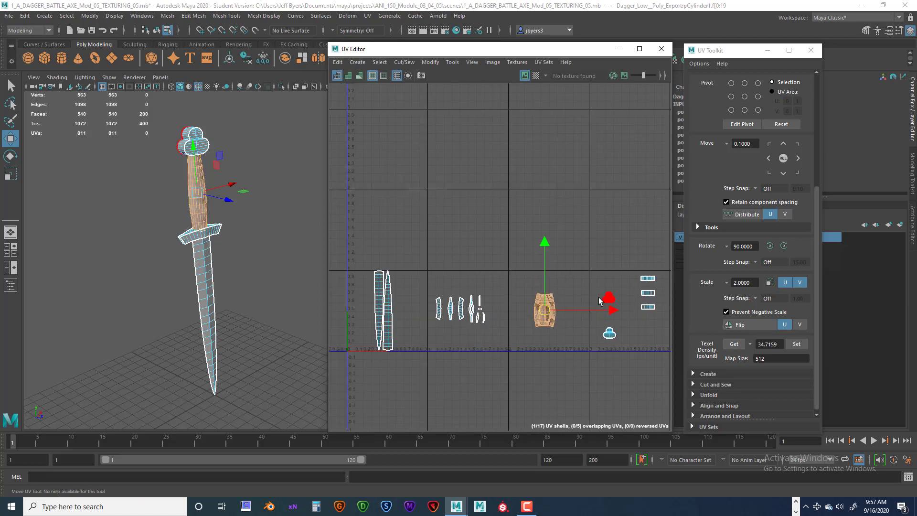
pyautogui.keyDown('alt'); pyautogui.moveTo(599, 283); pyautogui.dragTo(549, 279, button='middle'); pyautogui.keyUp('alt')
pyautogui.moveTo(548, 278); pyautogui.dragTo(587, 342)
pyautogui.scroll(3, 587, 342)
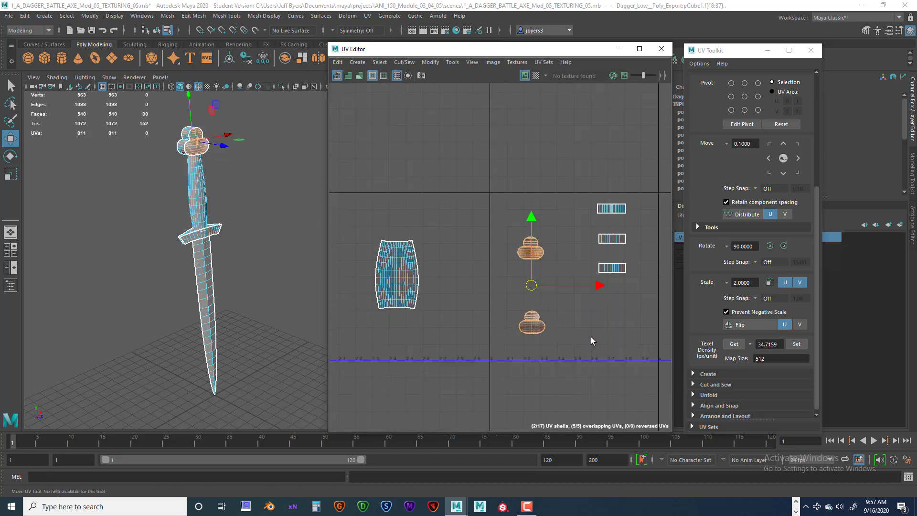
pyautogui.keyDown('alt'); pyautogui.moveTo(599, 285); pyautogui.dragTo(610, 298, button='middle'); pyautogui.keyUp('alt')
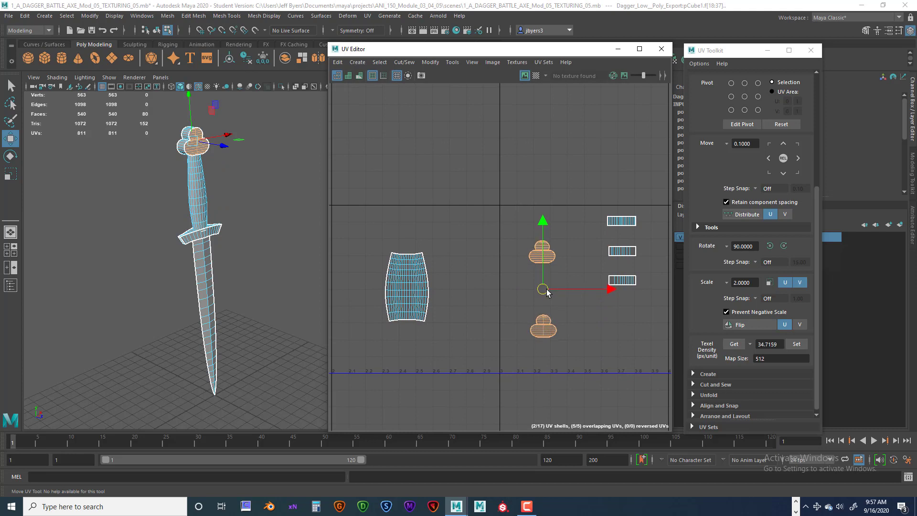
pyautogui.moveTo(592, 205); pyautogui.dragTo(646, 308)
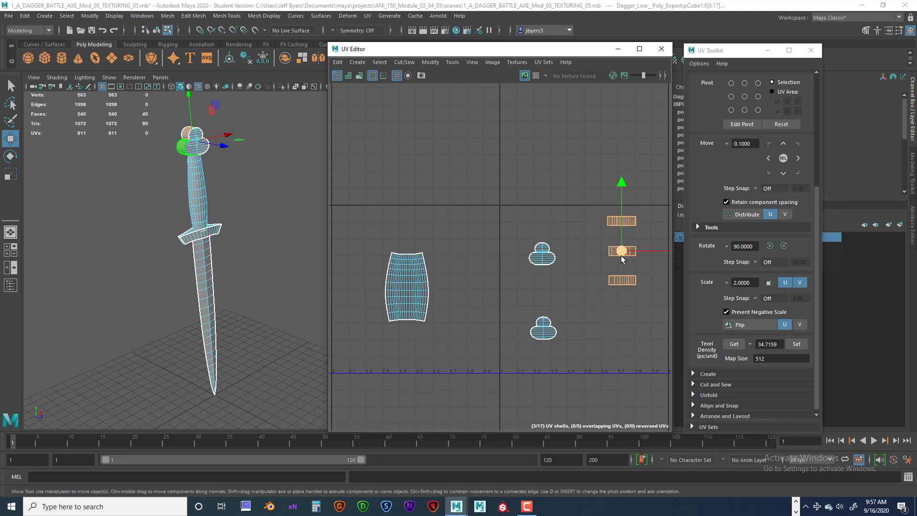
pyautogui.moveTo(622, 253); pyautogui.dragTo(600, 292)
pyautogui.click(552, 223)
# Maximize the UV Editor window with all four tiles of dagger shells in view.
pyautogui.scroll(-5, 557, 253)
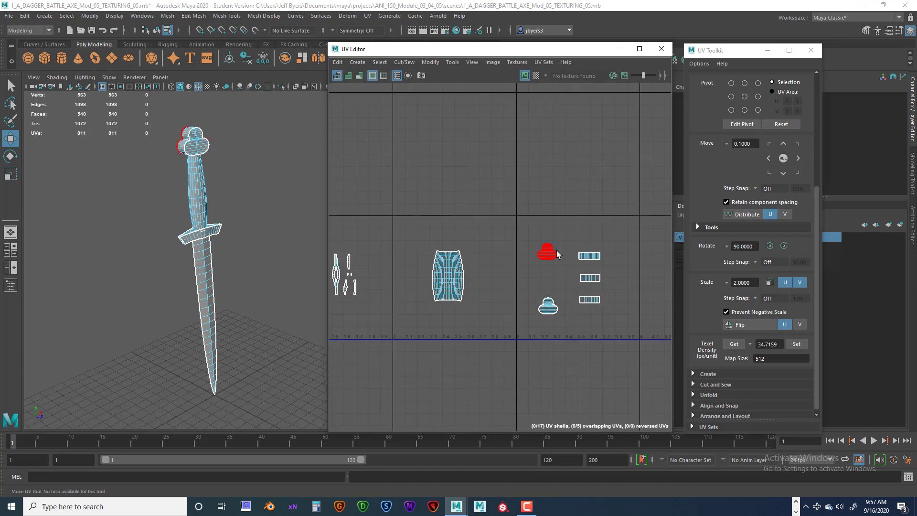
pyautogui.keyDown('alt'); pyautogui.moveTo(457, 289); pyautogui.dragTo(511, 321, button='middle'); pyautogui.keyUp('alt')
pyautogui.scroll(-2, 535, 292)
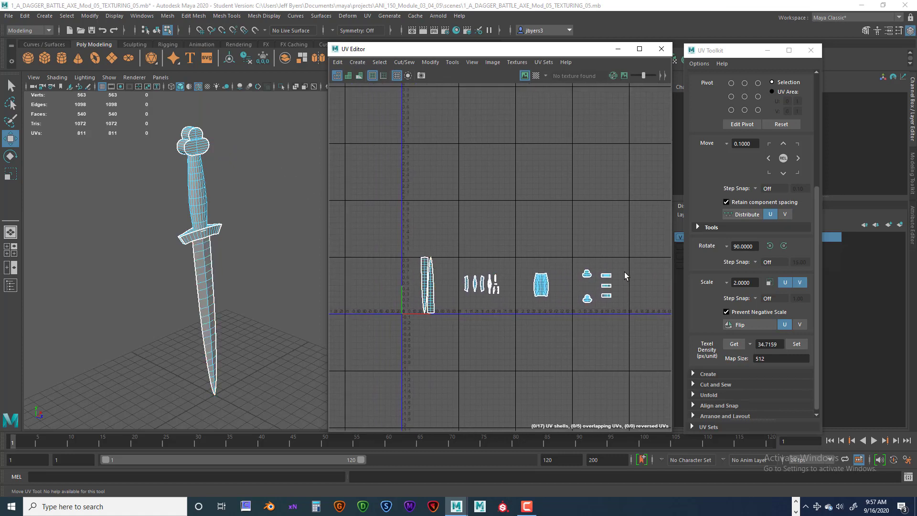
pyautogui.scroll(3, 517, 265)
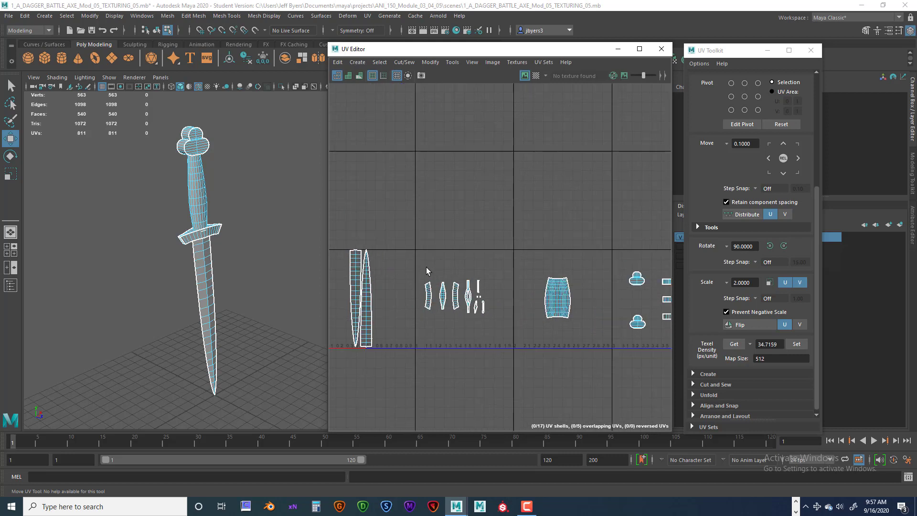
pyautogui.keyDown('alt'); pyautogui.moveTo(422, 263); pyautogui.dragTo(466, 237, button='middle'); pyautogui.keyUp('alt')
pyautogui.scroll(-2, 477, 203)
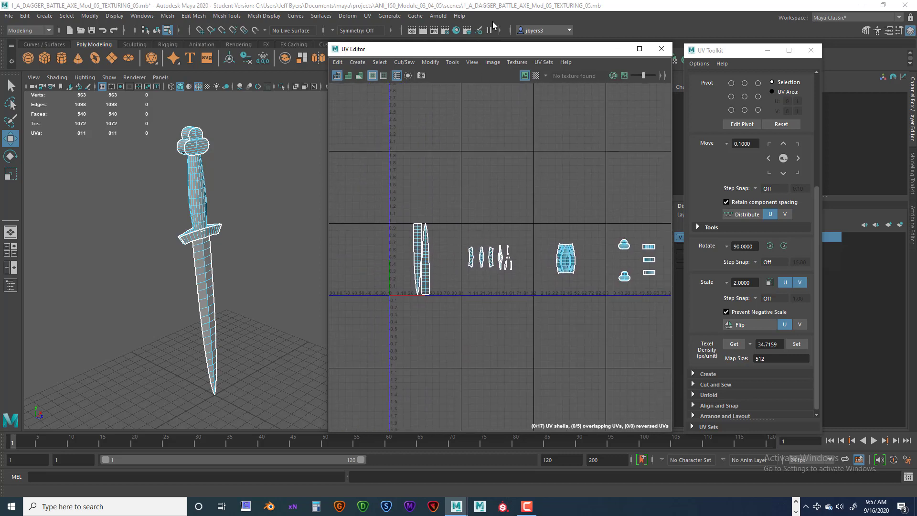
pyautogui.moveTo(492, 49); pyautogui.dragTo(402, 1)
pyautogui.scroll(-2, 441, 192)
# Move both blade shells against the left edge of the first UV tile and place the guard shells beside them.
pyautogui.moveTo(232, 154); pyautogui.dragTo(355, 304)
pyautogui.moveTo(300, 259); pyautogui.dragTo(244, 258)
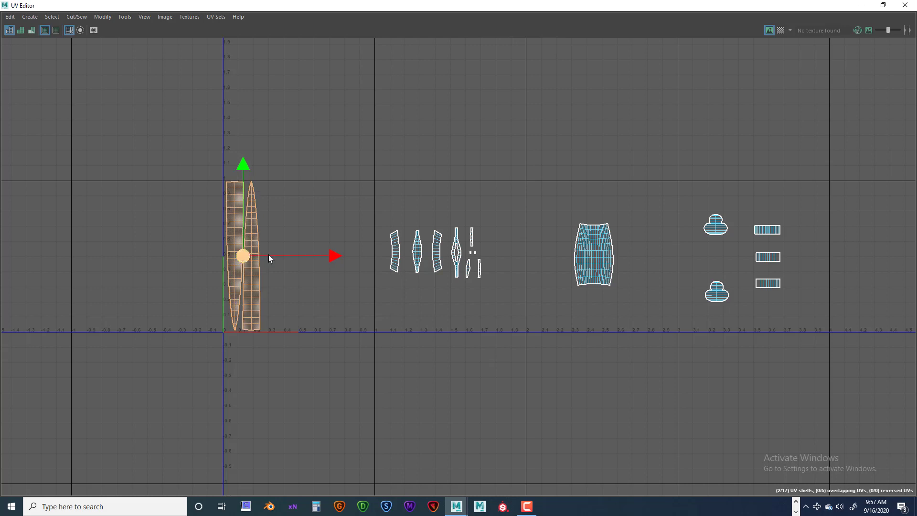
pyautogui.moveTo(500, 276); pyautogui.dragTo(501, 277)
pyautogui.moveTo(434, 253); pyautogui.dragTo(320, 210)
# Move the grip shell and all the pommel shells into the first UV tile below the guard shells.
pyautogui.moveTo(590, 194); pyautogui.dragTo(650, 291)
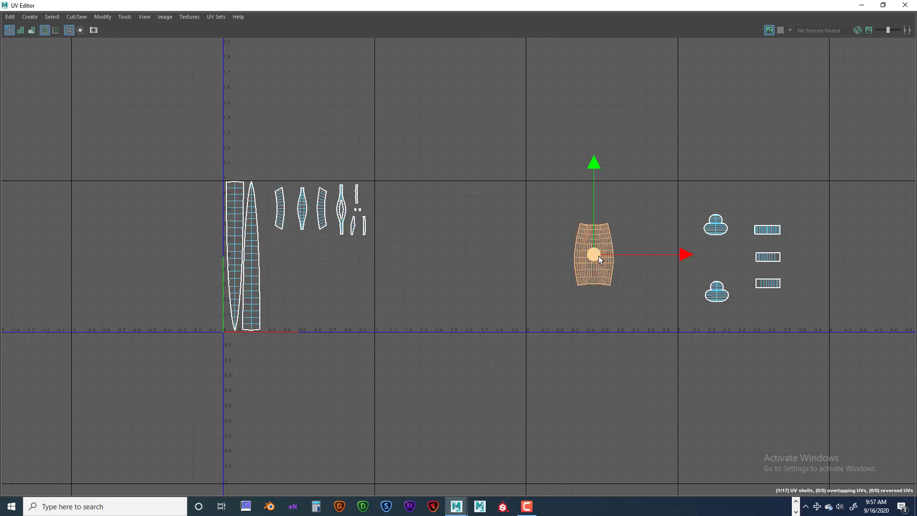
pyautogui.moveTo(595, 253); pyautogui.dragTo(264, 276)
pyautogui.moveTo(681, 165); pyautogui.dragTo(812, 324)
pyautogui.moveTo(741, 258); pyautogui.dragTo(354, 284)
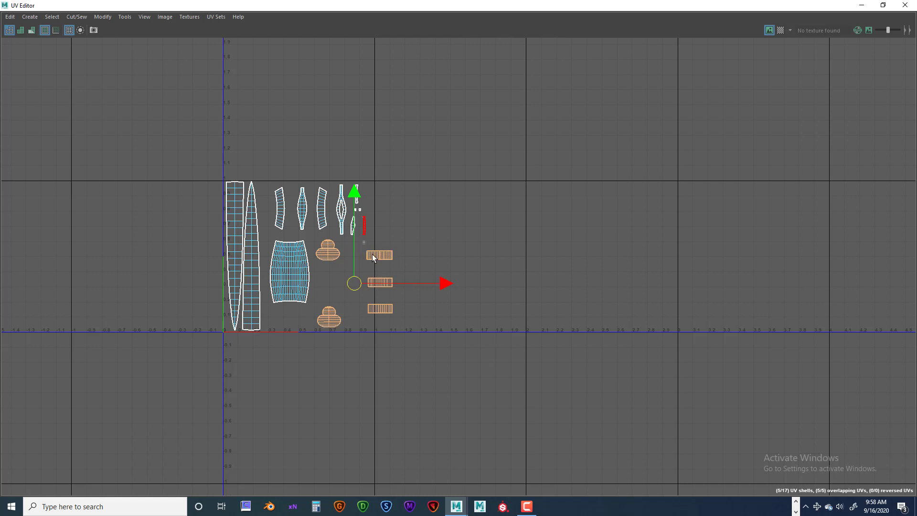
pyautogui.moveTo(365, 242); pyautogui.dragTo(415, 325)
pyautogui.moveTo(389, 284); pyautogui.dragTo(286, 260)
# Pack the grip shell, pommel caps and pommel strips tightly next to each other in the first UV tile.
pyautogui.click(337, 318)
pyautogui.click(290, 263)
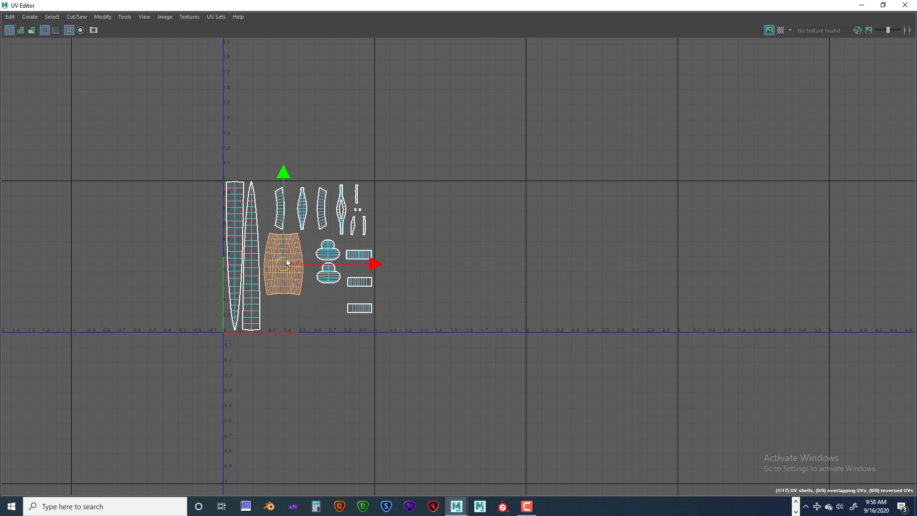
pyautogui.moveTo(335, 284); pyautogui.dragTo(335, 285)
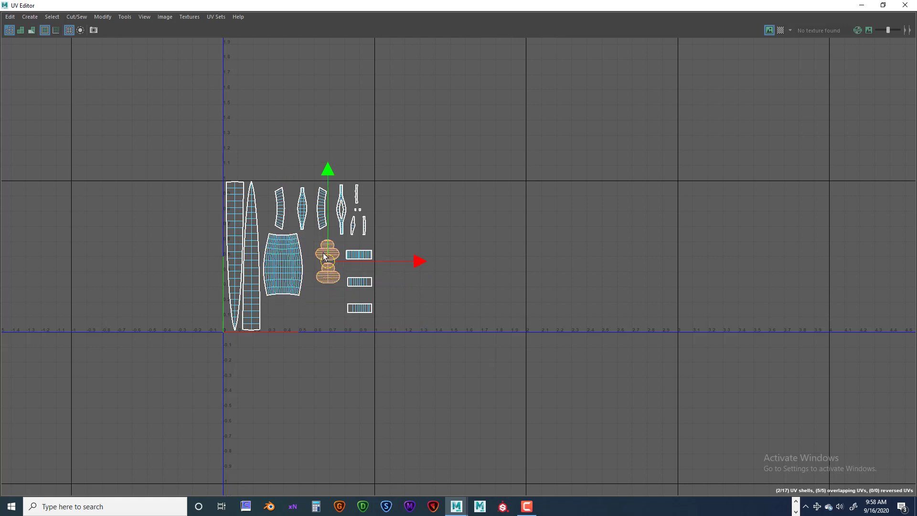
pyautogui.moveTo(322, 253); pyautogui.dragTo(319, 254)
pyautogui.moveTo(373, 305); pyautogui.dragTo(354, 274)
pyautogui.moveTo(347, 309); pyautogui.dragTo(353, 275)
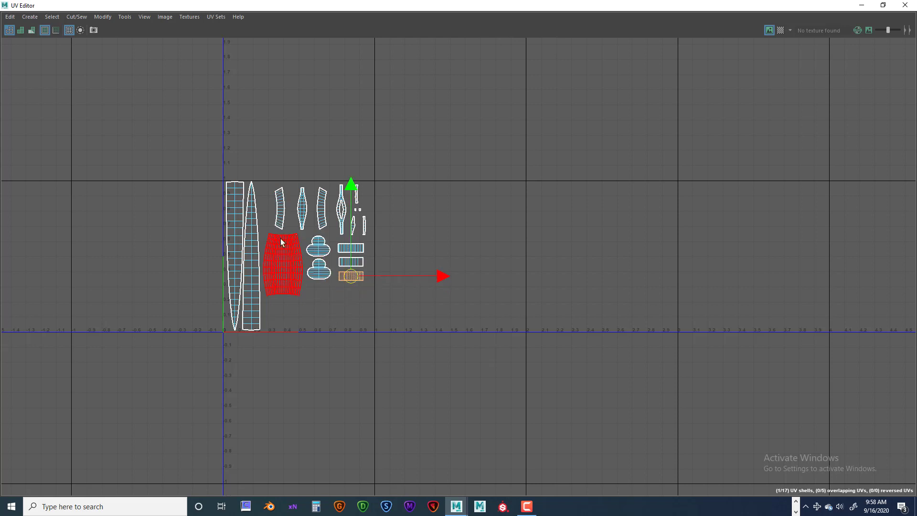
# Line up the guard shells tightly beside the blade along the first tile's upper edge and place the pommel strips after them.
pyautogui.moveTo(268, 180); pyautogui.dragTo(265, 210)
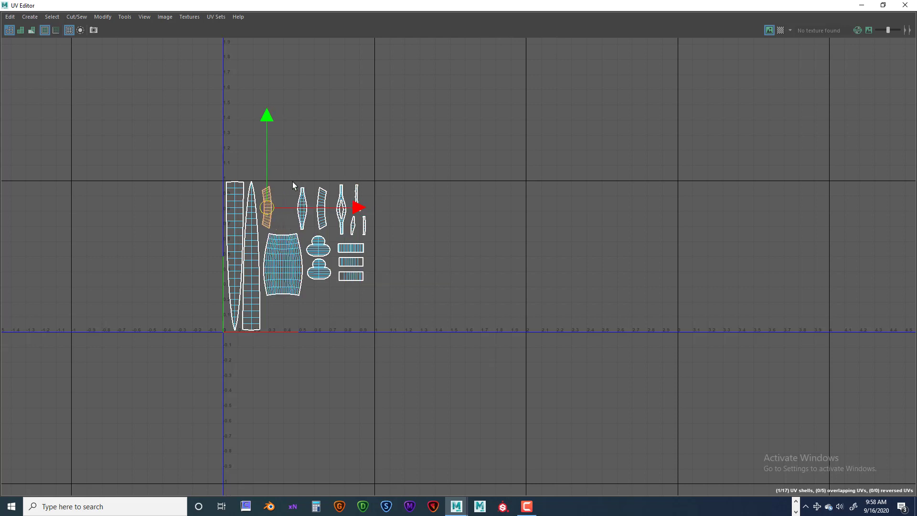
pyautogui.moveTo(309, 228); pyautogui.dragTo(279, 207)
pyautogui.moveTo(329, 228); pyautogui.dragTo(292, 207)
pyautogui.moveTo(335, 186); pyautogui.dragTo(353, 238)
pyautogui.moveTo(342, 207); pyautogui.dragTo(306, 207)
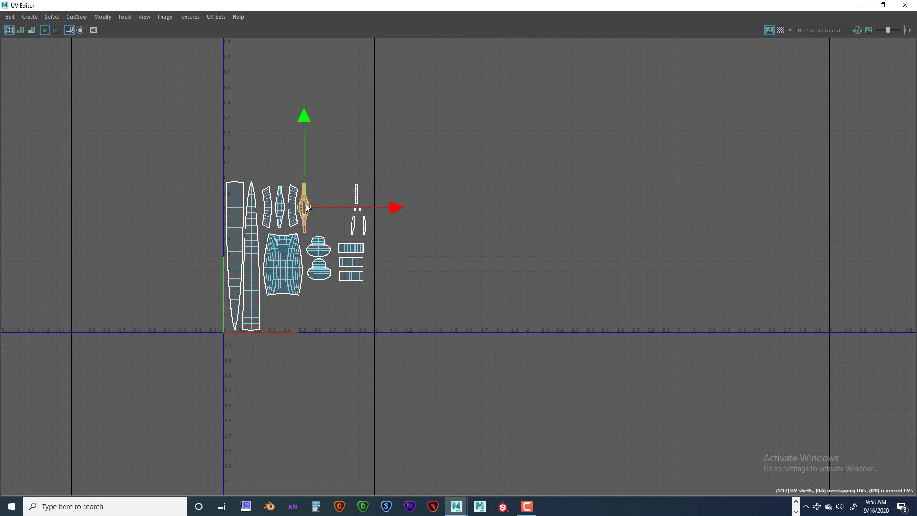
pyautogui.moveTo(347, 178); pyautogui.dragTo(342, 202)
pyautogui.click(349, 239)
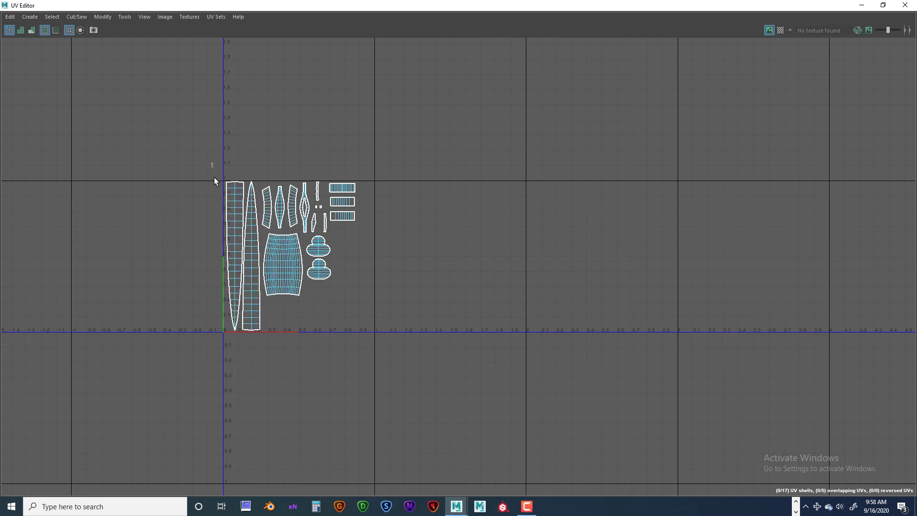
# Scale up all shells except the two blade shells and reposition them to fill the rest of the first UV tile.
pyautogui.moveTo(214, 180); pyautogui.dragTo(418, 338)
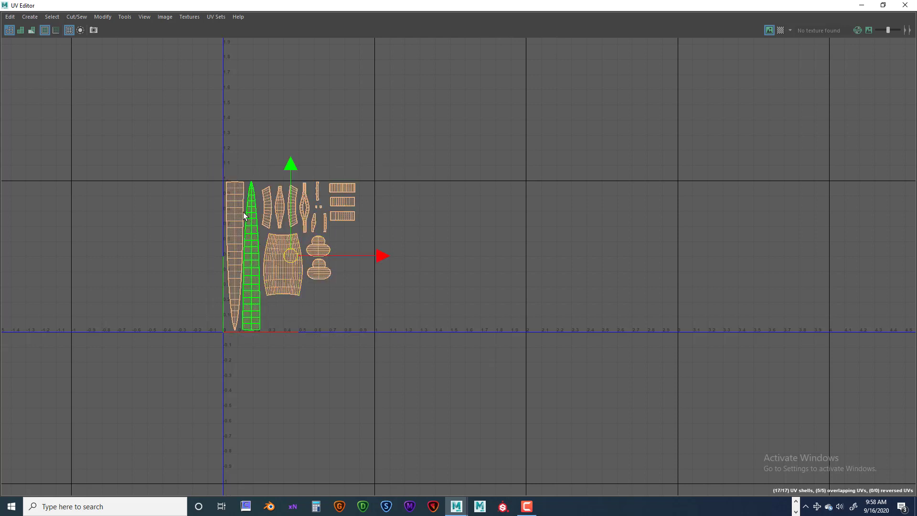
pyautogui.hotkey('ctrl', 'z')
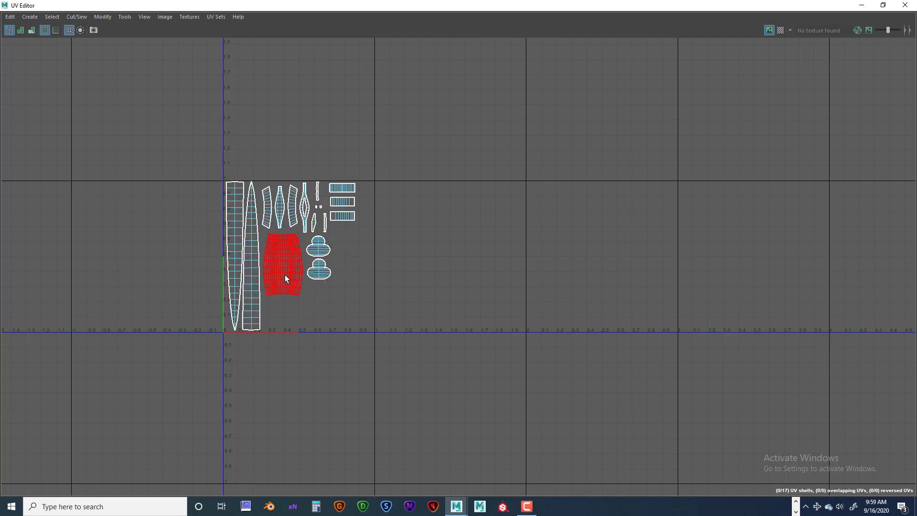
pyautogui.moveTo(263, 168); pyautogui.dragTo(371, 286)
pyautogui.press('r')
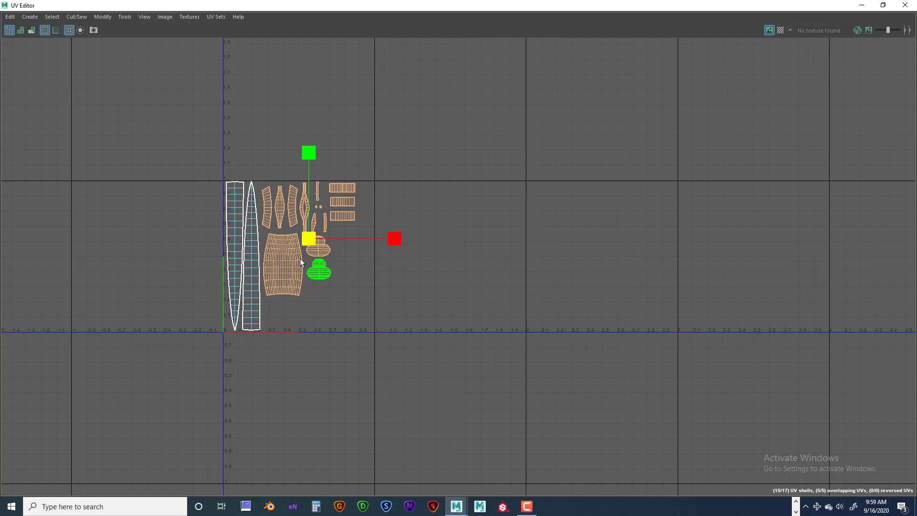
pyautogui.moveTo(308, 238)
pyautogui.mouseDown()
pyautogui.moveTo(331, 237)
pyautogui.moveTo(317, 253)
pyautogui.mouseUp()
pyautogui.press('w')
pyautogui.press('r')
pyautogui.press('w')
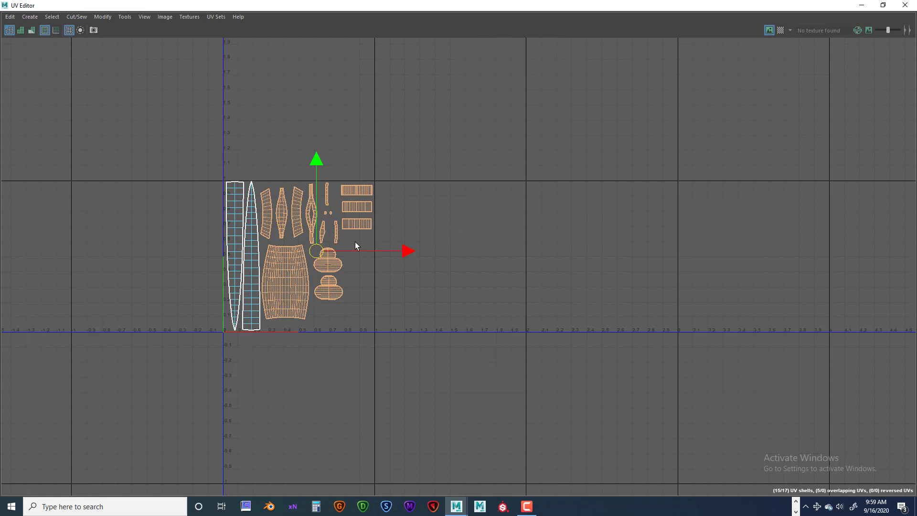
# Undo all the single-tile packing moves and scaling until each dagger part's shells are back in their own UV tile.
pyautogui.hotkey('ctrl', 'z')
pyautogui.hotkey('ctrl', 'z')
pyautogui.hotkey('ctrl', 'z')
pyautogui.hotkey('ctrl', 'z')
pyautogui.hotkey('ctrl', 'z')
pyautogui.hotkey('ctrl', 'z')
pyautogui.hotkey('ctrl', 'z')
pyautogui.hotkey('ctrl', 'z')
pyautogui.hotkey('ctrl', 'z')
pyautogui.hotkey('ctrl', 'z')
pyautogui.hotkey('ctrl', 'z')
pyautogui.hotkey('ctrl', 'z')
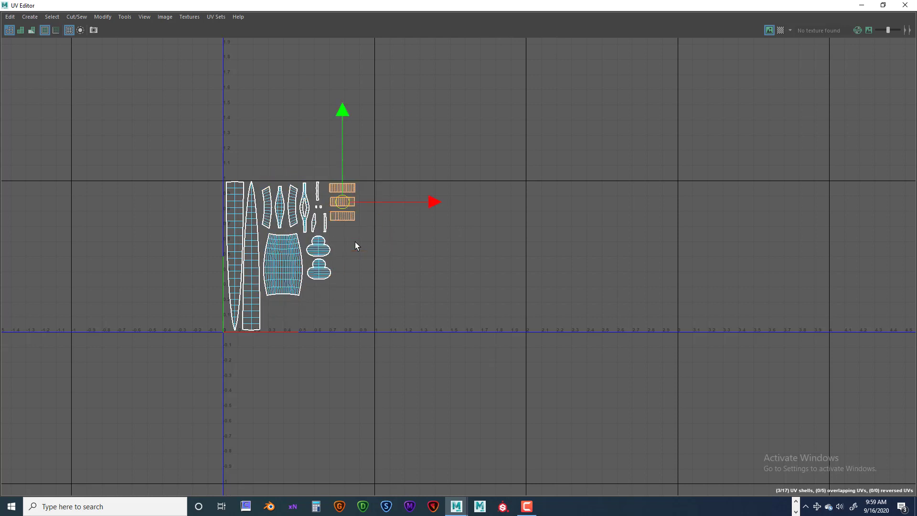
pyautogui.hotkey('ctrl', 'z')
pyautogui.hotkey('ctrl', 'z')
pyautogui.hotkey('ctrl', 'z')
pyautogui.hotkey('ctrl', 'z')
pyautogui.hotkey('ctrl', 'z')
pyautogui.hotkey('ctrl', 'z')
pyautogui.hotkey('ctrl', 'z')
pyautogui.hotkey('ctrl', 'z')
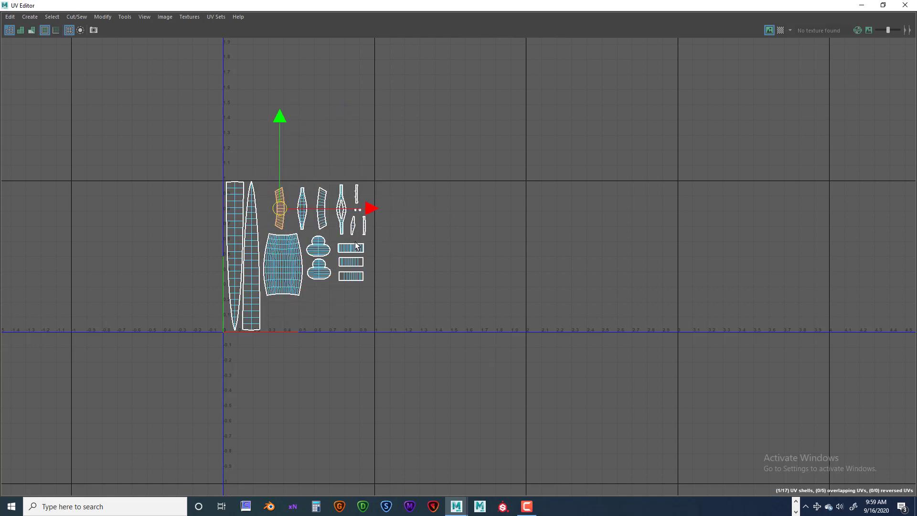
pyautogui.hotkey('ctrl', 'z')
pyautogui.hotkey('ctrl', 'z')
pyautogui.hotkey('ctrl', 'z')
pyautogui.hotkey('ctrl', 'z')
pyautogui.hotkey('ctrl', 'z')
pyautogui.hotkey('ctrl', 'z')
pyautogui.hotkey('ctrl', 'z')
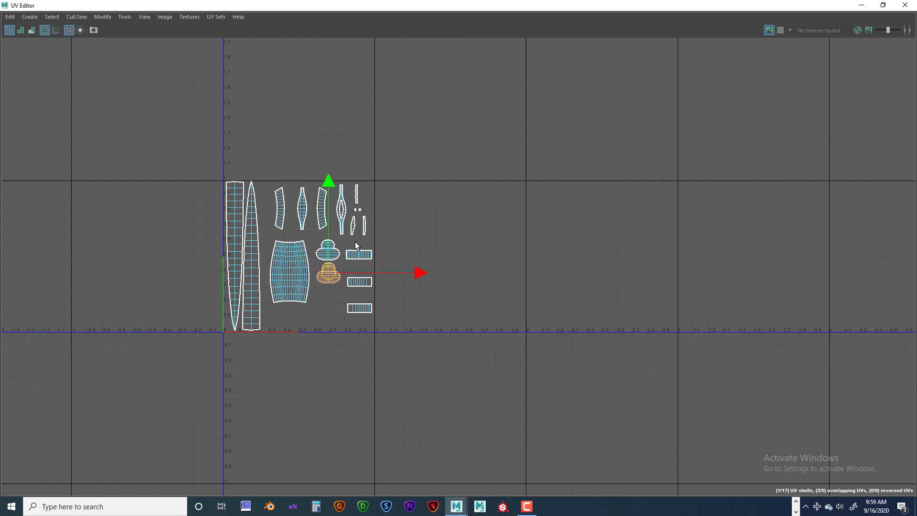
pyautogui.hotkey('ctrl', 'z')
pyautogui.hotkey('ctrl', 'z')
pyautogui.hotkey('ctrl', 'z')
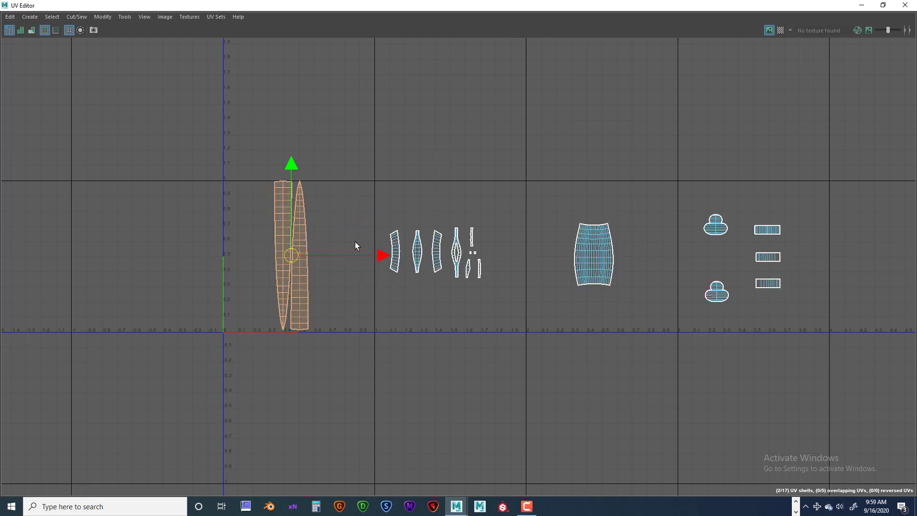
# Deselect the blade shells and examine how each part's shells sit within its own UV tile.
pyautogui.scroll(1, 360, 236)
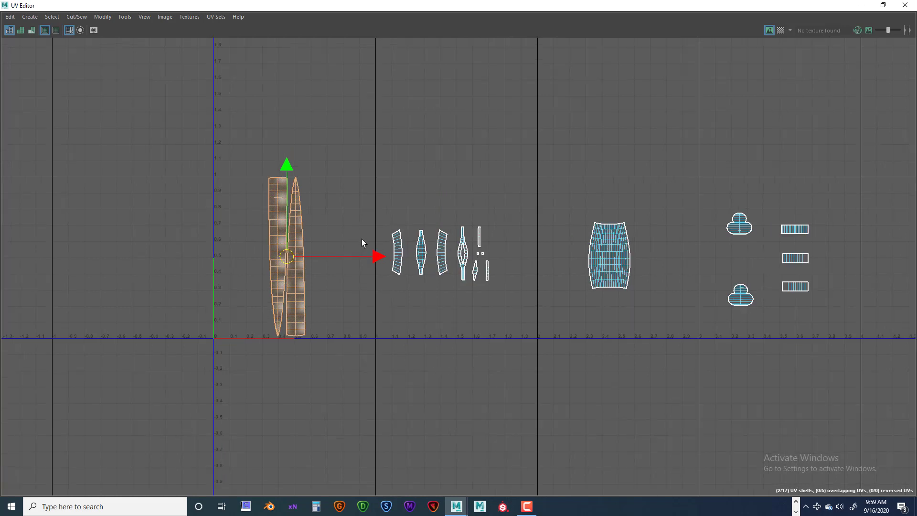
pyautogui.scroll(-1, 362, 239)
pyautogui.scroll(4, 362, 239)
pyautogui.scroll(4, 361, 240)
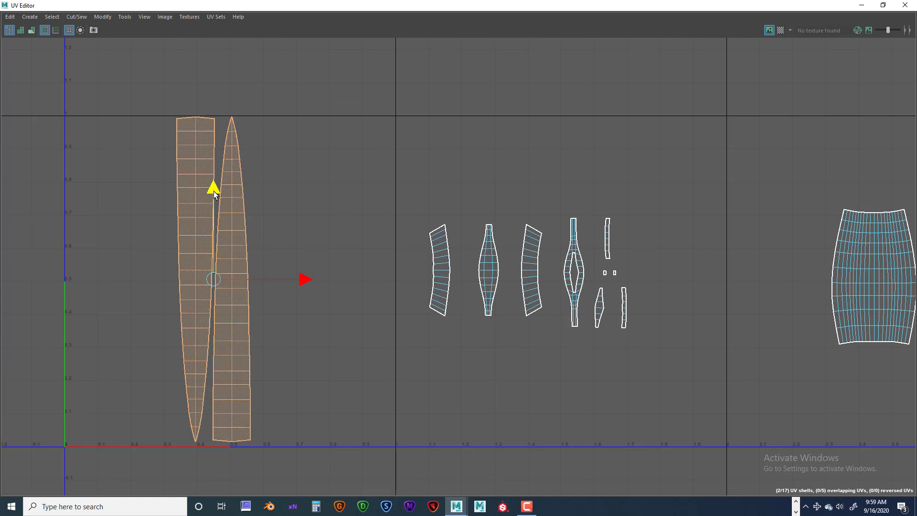
pyautogui.scroll(-2, 424, 288)
pyautogui.scroll(-15, 424, 287)
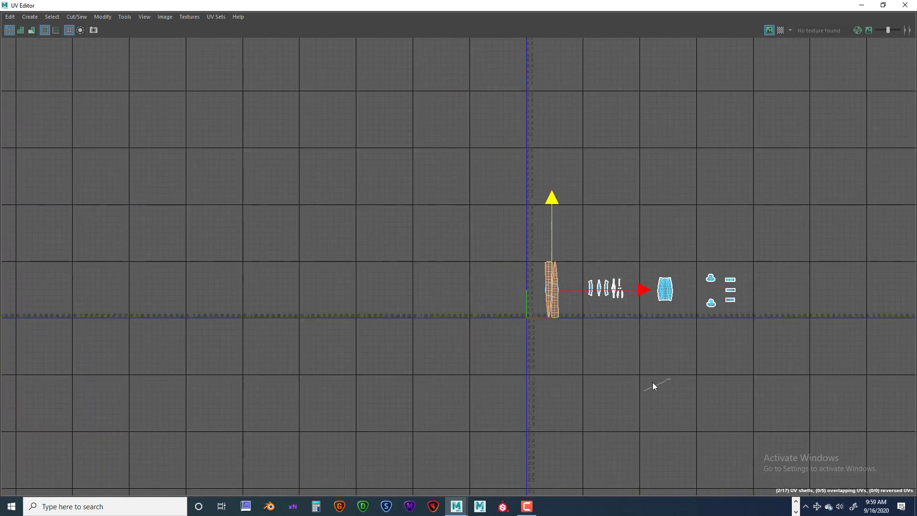
pyautogui.click(653, 386)
pyautogui.moveTo(676, 350)
pyautogui.keyDown('alt'); pyautogui.mouseDown(button='middle')
pyautogui.moveTo(528, 393)
pyautogui.moveTo(425, 389)
pyautogui.moveTo(485, 372)
pyautogui.moveTo(682, 363)
pyautogui.mouseUp(button='middle'); pyautogui.keyUp('alt')
pyautogui.scroll(4, 514, 372)
pyautogui.scroll(5, 522, 361)
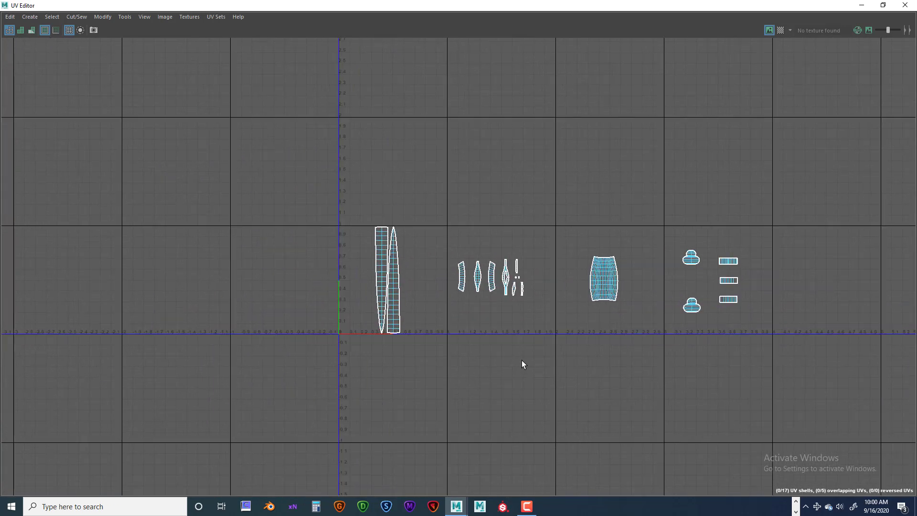
pyautogui.keyDown('alt'); pyautogui.moveTo(416, 351); pyautogui.dragTo(363, 400, button='middle'); pyautogui.keyUp('alt')
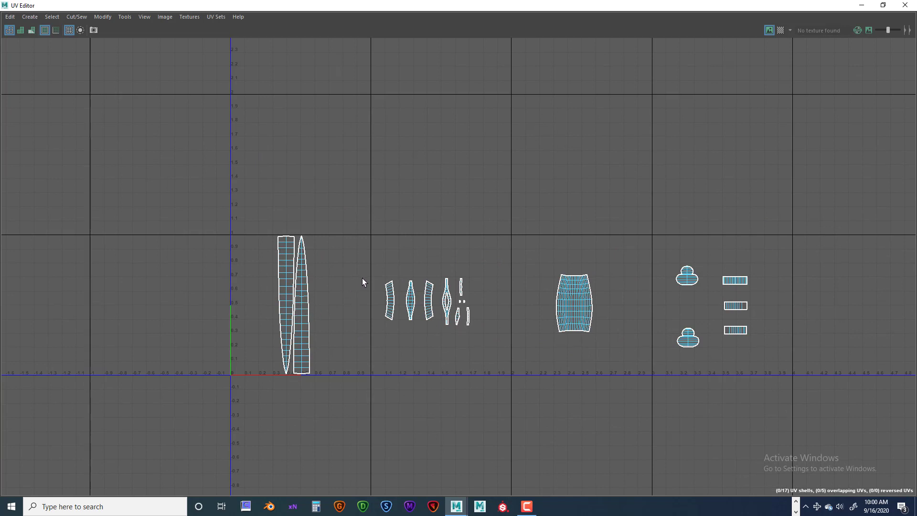
# Examine how the blade, guard, grip and pommel shells are spread across the four UV tiles.
pyautogui.scroll(2, 478, 326)
pyautogui.scroll(-3, 515, 320)
pyautogui.scroll(-3, 514, 320)
pyautogui.keyDown('alt'); pyautogui.moveTo(585, 294); pyautogui.dragTo(424, 304, button='middle'); pyautogui.keyUp('alt')
pyautogui.scroll(-2, 456, 317)
pyautogui.scroll(-3, 458, 314)
pyautogui.scroll(3, 485, 331)
pyautogui.scroll(-3, 308, 295)
pyautogui.scroll(4, 424, 303)
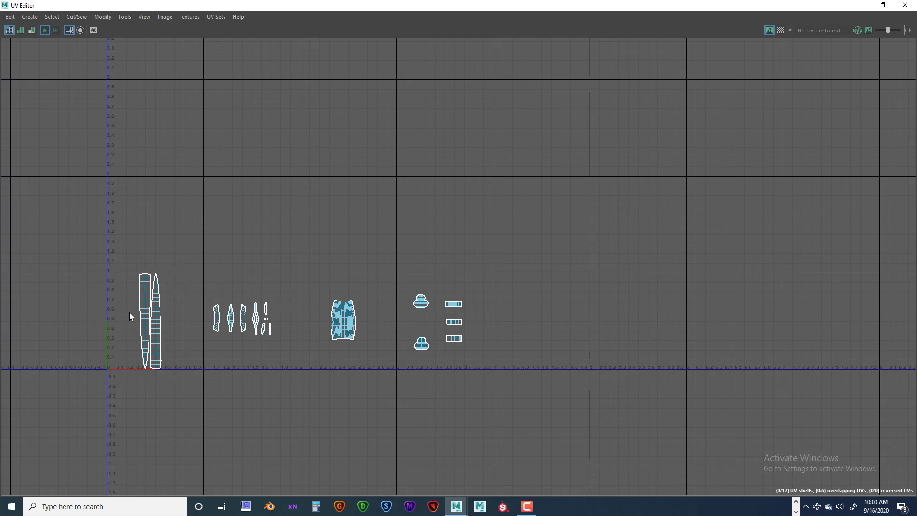
pyautogui.scroll(2, 126, 308)
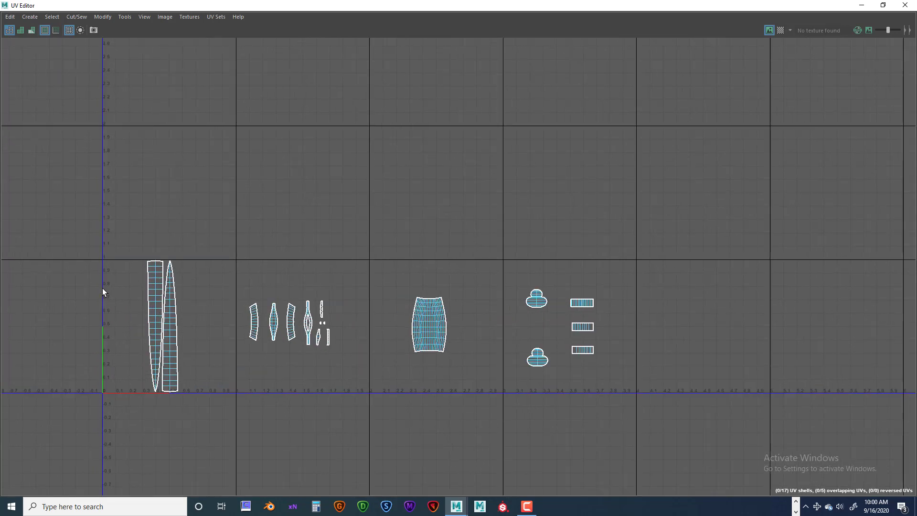
# Switch the component selection to UV Shell and restore the UV Editor to a smaller window beside the 3D view.
pyautogui.rightClick(162, 293)
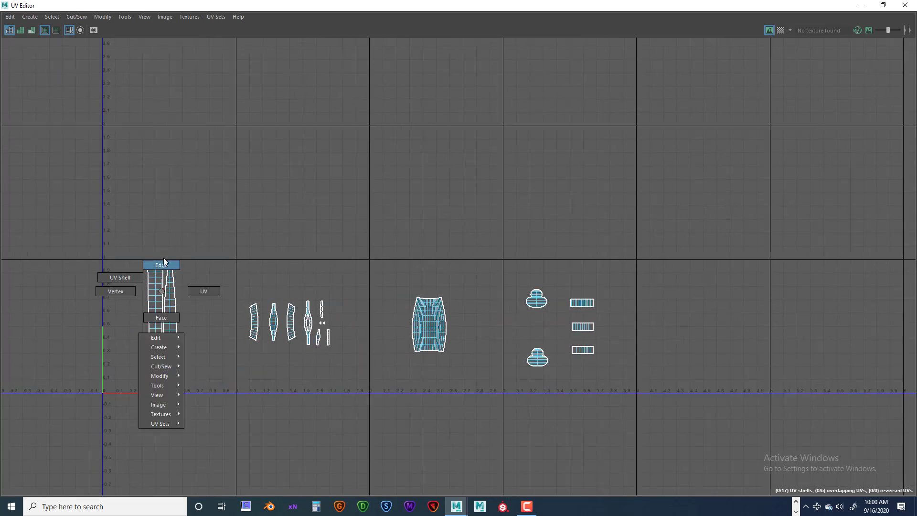
pyautogui.click(125, 273)
pyautogui.scroll(-1, 229, 294)
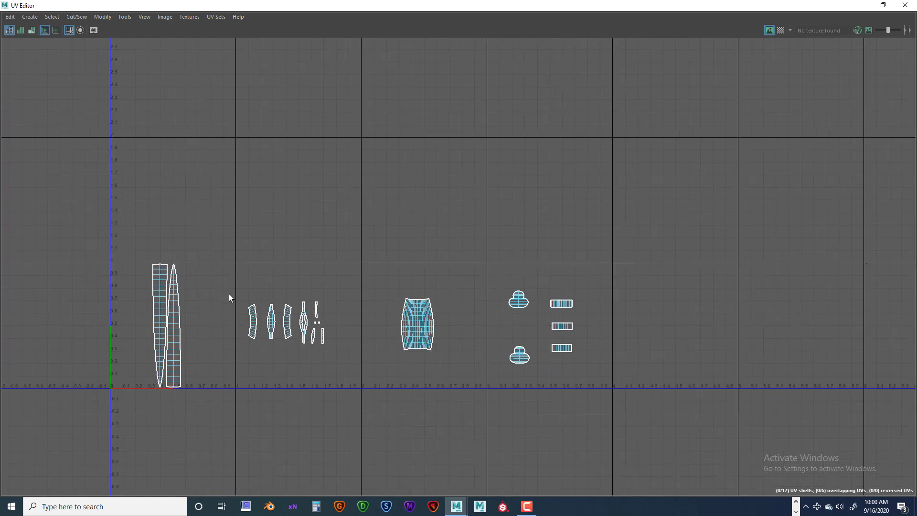
pyautogui.keyDown('alt'); pyautogui.moveTo(275, 268); pyautogui.dragTo(358, 250, button='middle'); pyautogui.keyUp('alt')
pyautogui.scroll(-2, 412, 217)
pyautogui.scroll(1, 380, 277)
pyautogui.scroll(2, 380, 277)
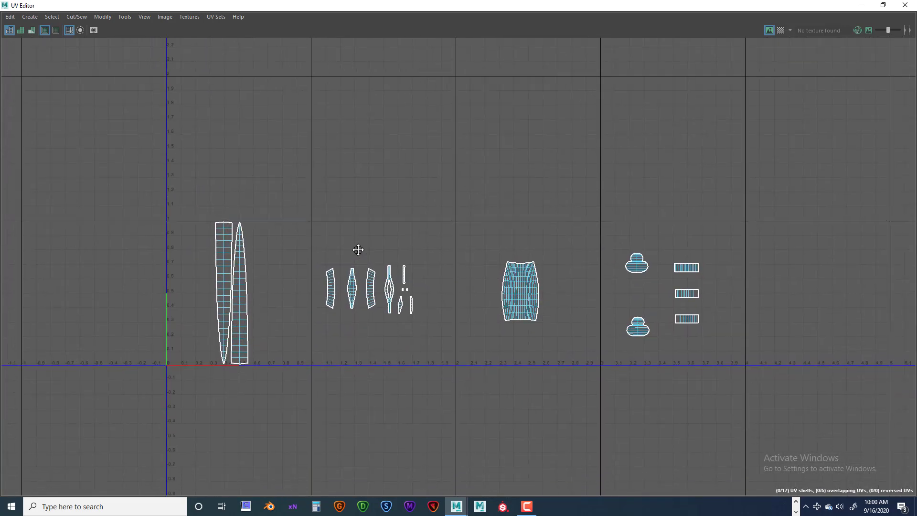
pyautogui.moveTo(718, 8); pyautogui.dragTo(503, 58)
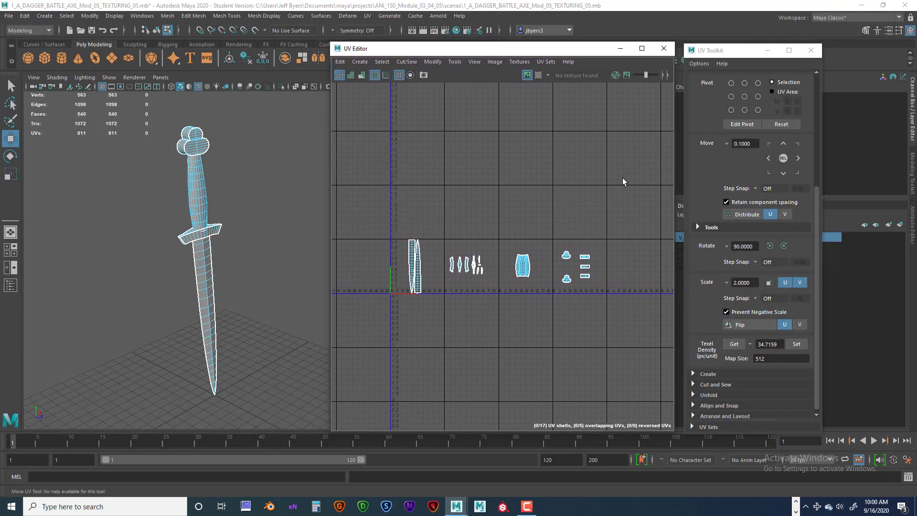
pyautogui.scroll(-1, 794, 266)
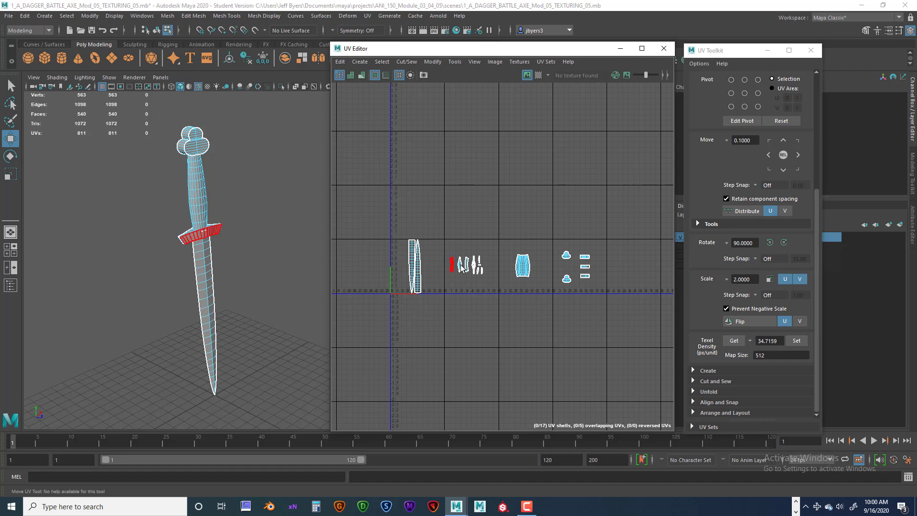
# Try scaling the grip shell up inside its UV tile, and undo the scaling.
pyautogui.moveTo(508, 246); pyautogui.dragTo(548, 297)
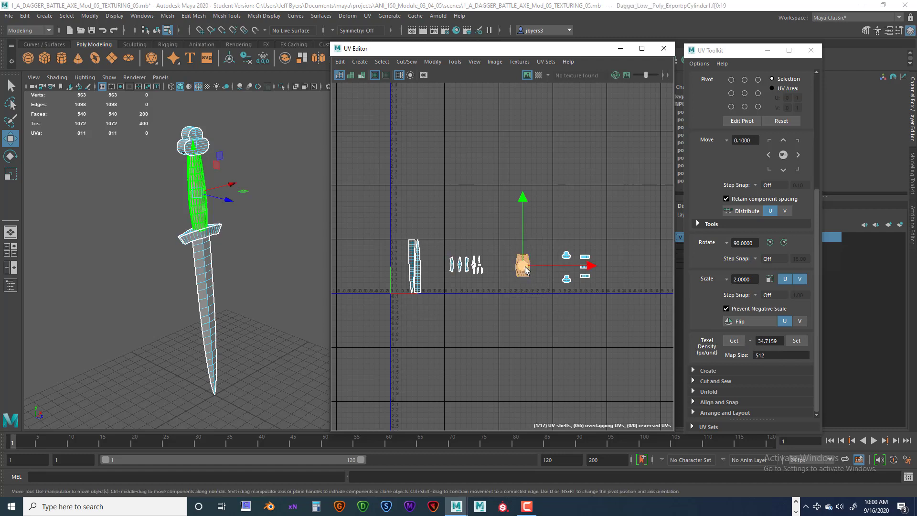
pyautogui.press('r')
pyautogui.moveTo(522, 263); pyautogui.dragTo(566, 269)
pyautogui.hotkey('ctrl', 'z')
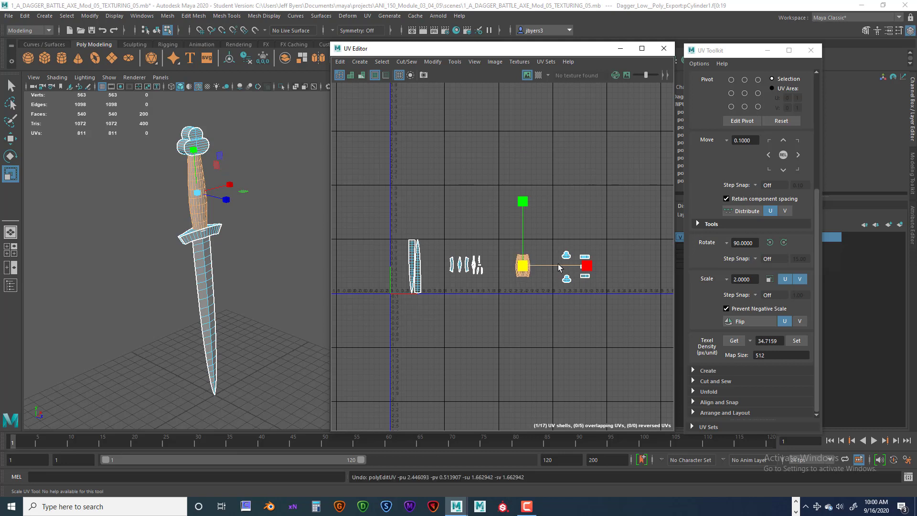
# Reselect the grip shell, display the checker map, and examine the checker pattern on the dagger's hilt in the 3D view.
pyautogui.moveTo(511, 245); pyautogui.dragTo(541, 286)
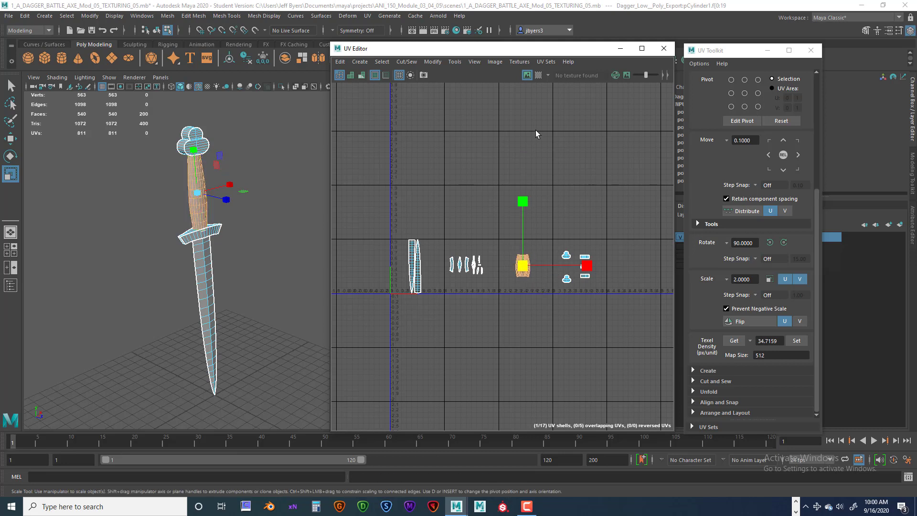
pyautogui.click(538, 75)
pyautogui.scroll(3, 287, 304)
pyautogui.scroll(3, 249, 299)
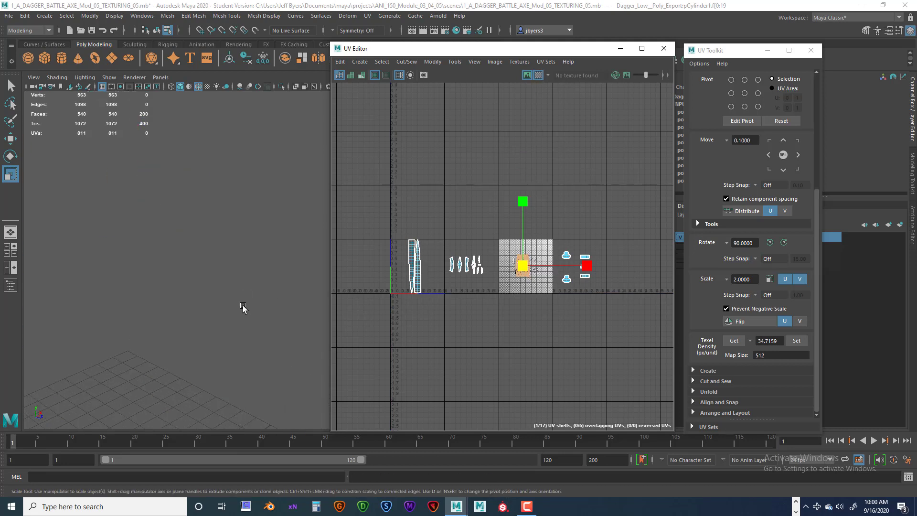
pyautogui.keyDown('alt'); pyautogui.moveTo(243, 306); pyautogui.dragTo(262, 299); pyautogui.keyUp('alt')
pyautogui.scroll(-3, 232, 287)
pyautogui.keyDown('alt'); pyautogui.moveTo(239, 263); pyautogui.dragTo(293, 271, button='middle'); pyautogui.keyUp('alt')
pyautogui.scroll(3, 281, 290)
pyautogui.keyDown('alt'); pyautogui.moveTo(279, 291); pyautogui.dragTo(274, 295); pyautogui.keyUp('alt')
pyautogui.keyDown('alt'); pyautogui.moveTo(271, 280); pyautogui.dragTo(286, 322, button='middle'); pyautogui.keyUp('alt')
pyautogui.scroll(-3, 289, 333)
pyautogui.scroll(2, 254, 303)
pyautogui.keyDown('alt'); pyautogui.moveTo(284, 319); pyautogui.dragTo(279, 309); pyautogui.keyUp('alt')
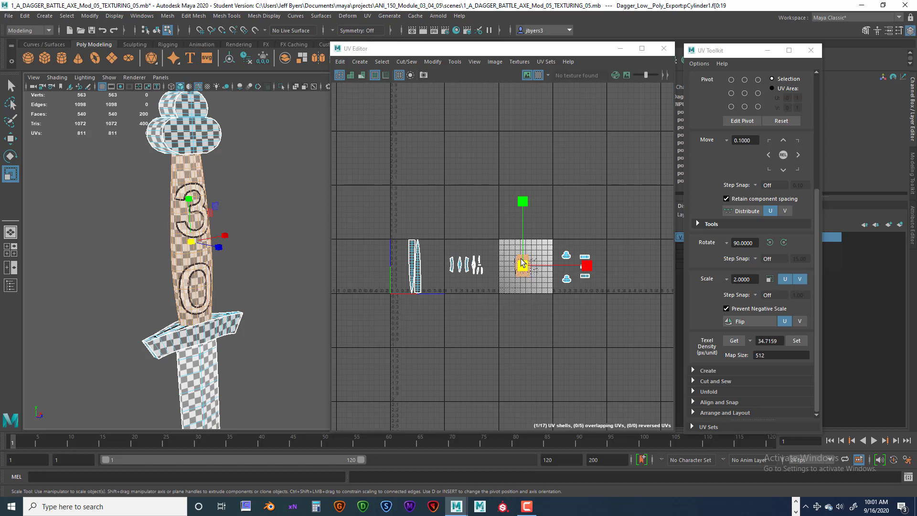
# Scale up the grip, pommel and guard shells within their own UV tiles and centre the guard shells in theirs.
pyautogui.moveTo(528, 270); pyautogui.dragTo(595, 260)
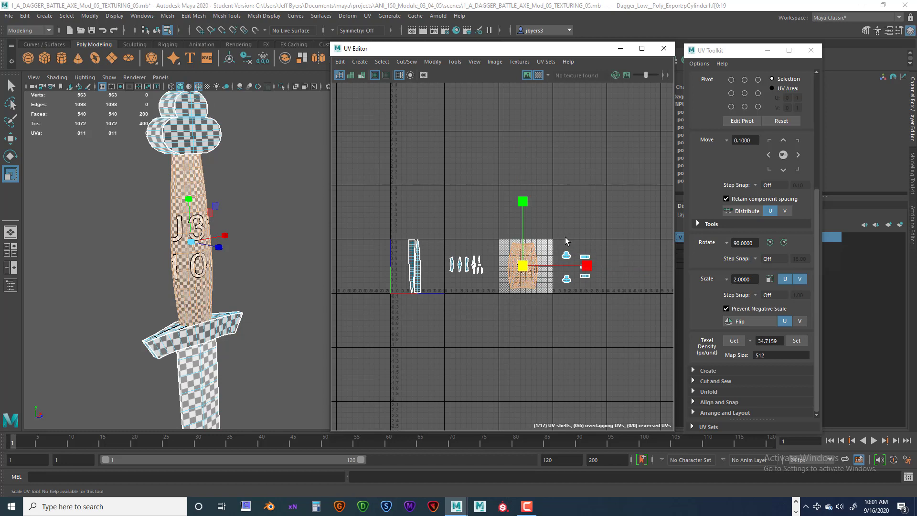
pyautogui.moveTo(561, 234); pyautogui.dragTo(602, 262)
pyautogui.moveTo(430, 240); pyautogui.dragTo(496, 262)
pyautogui.press('w')
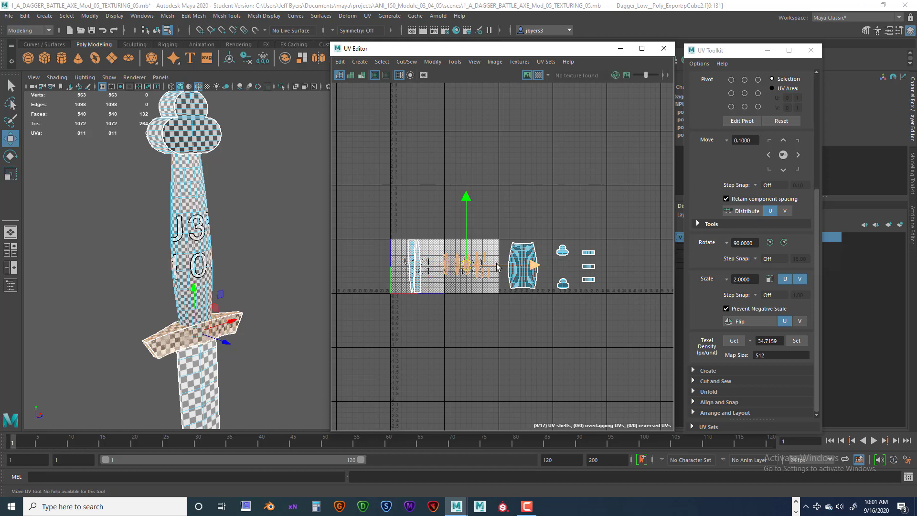
pyautogui.moveTo(489, 268); pyautogui.dragTo(497, 268)
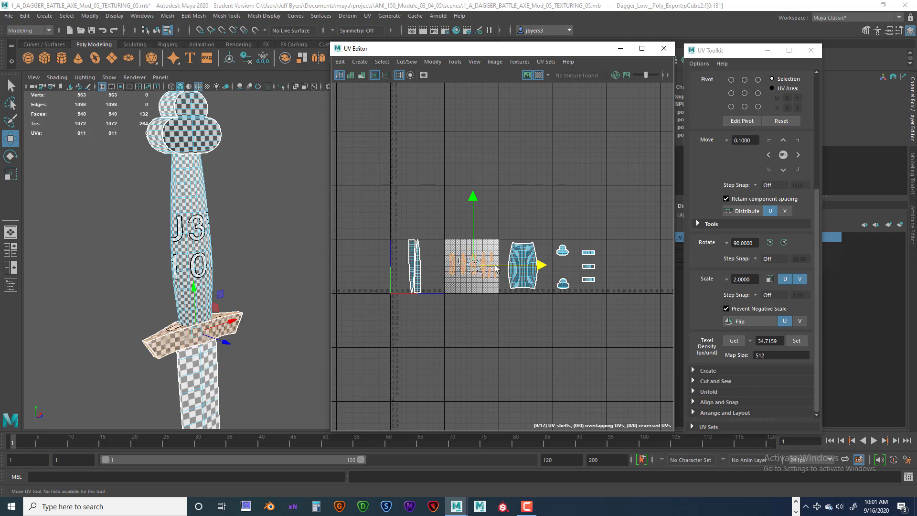
# Select the blade, pommel, guard and grip shells in turn to check how each part fills its UV tile.
pyautogui.moveTo(400, 223); pyautogui.dragTo(437, 309)
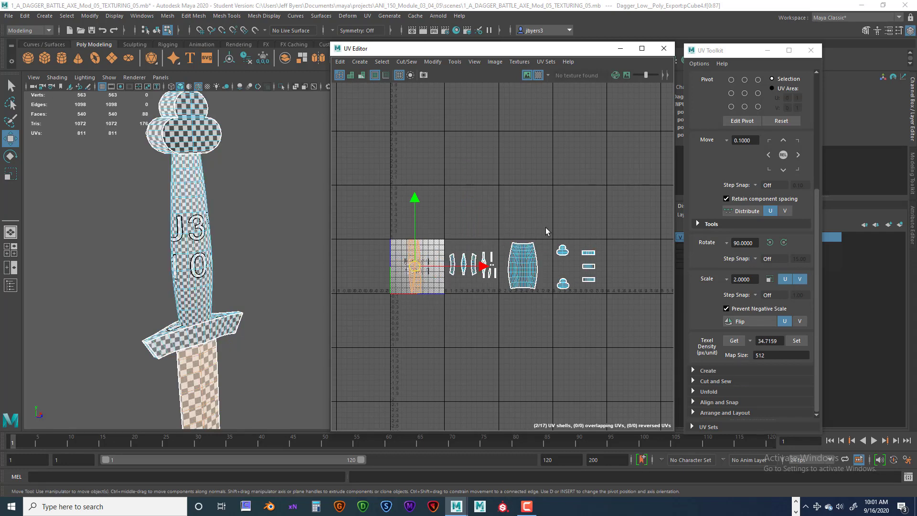
pyautogui.moveTo(545, 227); pyautogui.dragTo(603, 311)
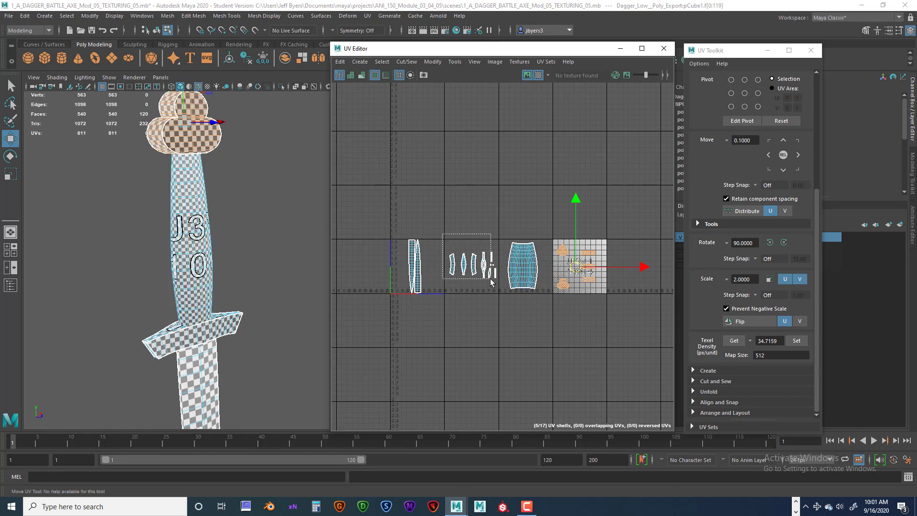
pyautogui.moveTo(445, 234); pyautogui.dragTo(500, 291)
pyautogui.click(525, 256)
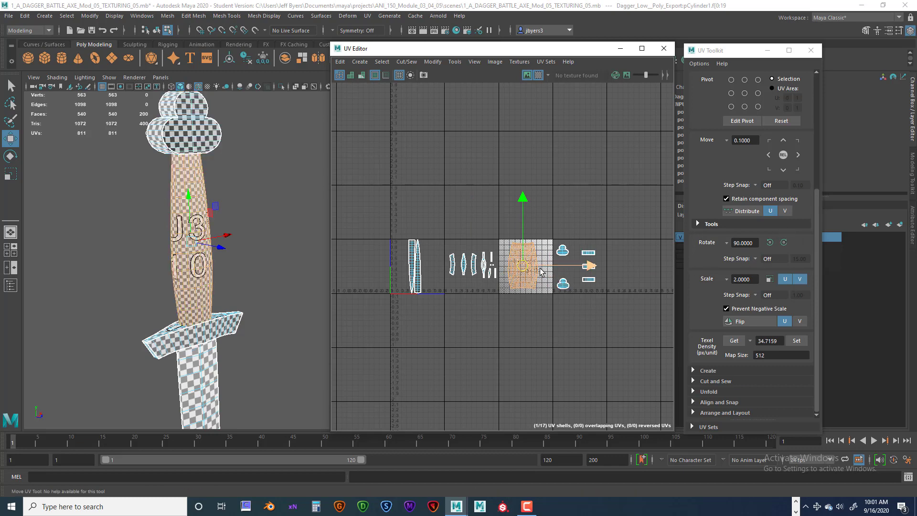
# Undo the scaling and moving of the grip, pommel and guard shells and turn off the checker map.
pyautogui.hotkey('ctrl', 'z')
pyautogui.hotkey('ctrl', 'z')
pyautogui.hotkey('ctrl', 'z')
pyautogui.hotkey('ctrl', 'z')
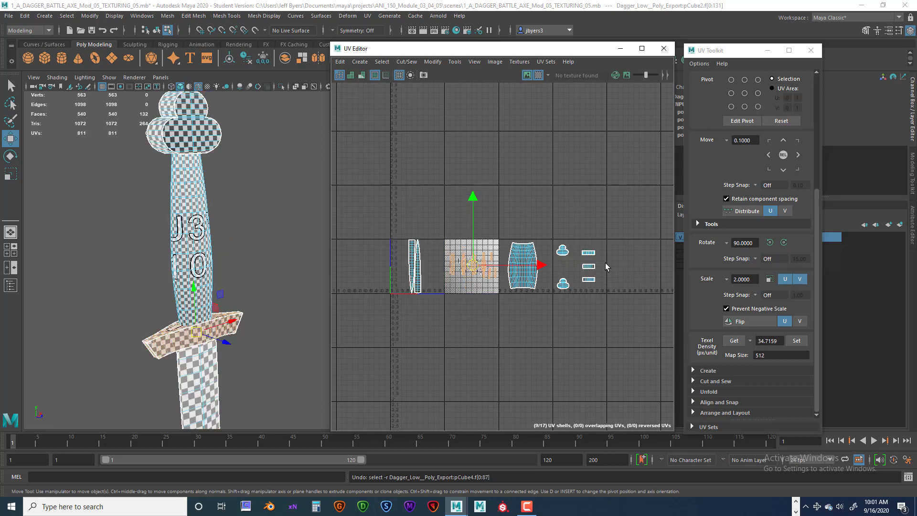
pyautogui.hotkey('ctrl', 'z')
pyautogui.hotkey('ctrl', 'z')
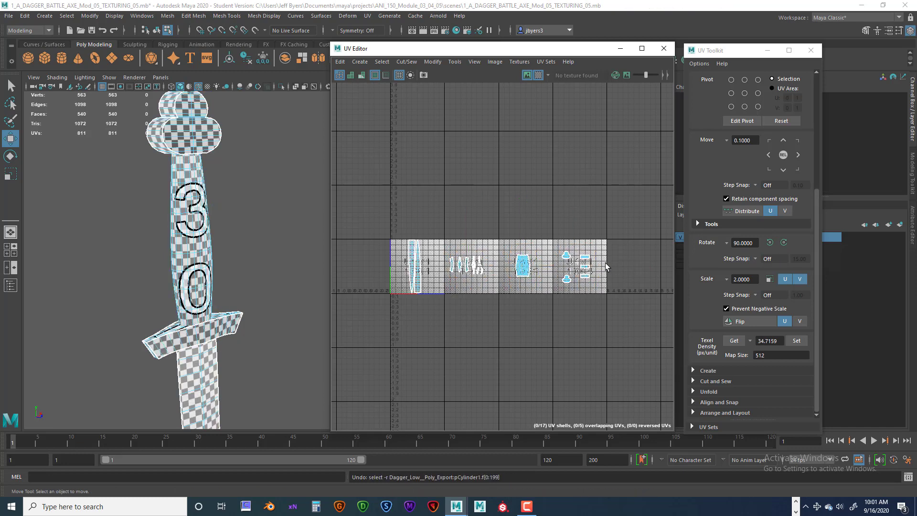
pyautogui.click(492, 196)
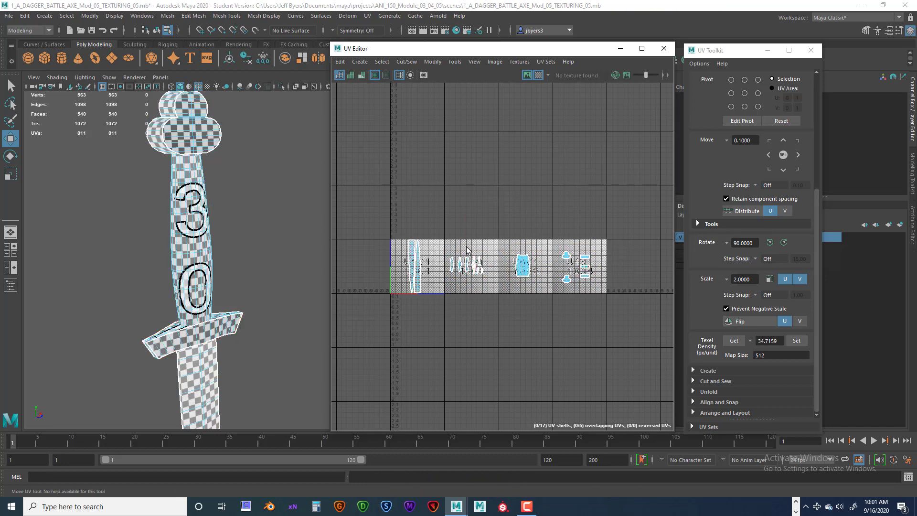
pyautogui.click(539, 75)
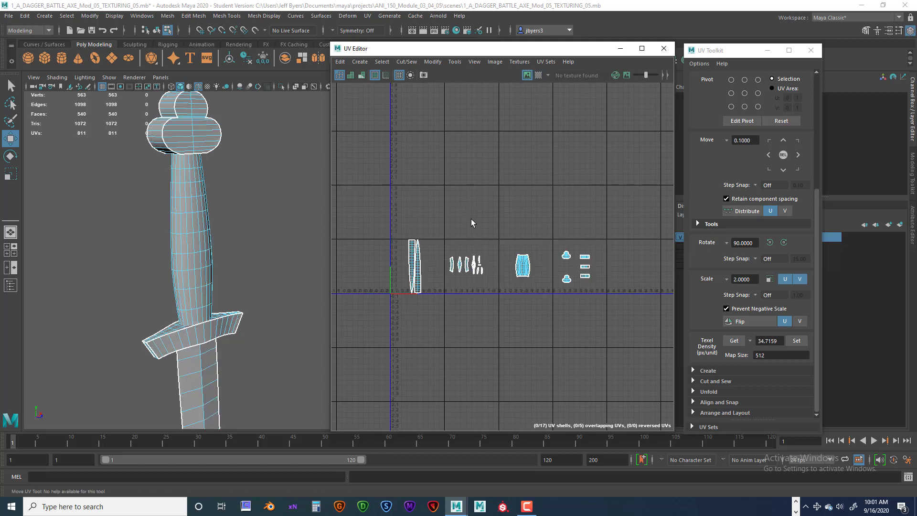
# Examine the two blade shells in the first UV tile up close and compare them with the whole dagger in the 3D view.
pyautogui.scroll(2, 486, 257)
pyautogui.scroll(2, 486, 257)
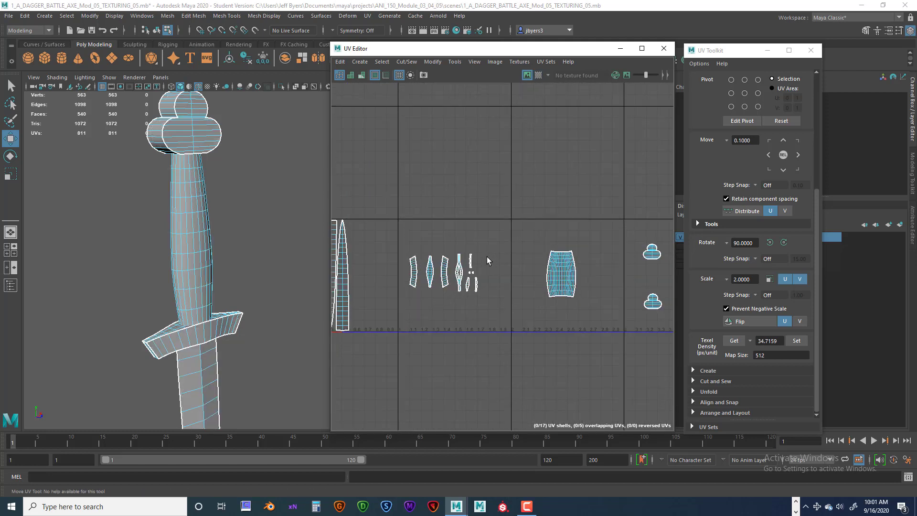
pyautogui.scroll(-1, 486, 257)
pyautogui.scroll(-1, 486, 256)
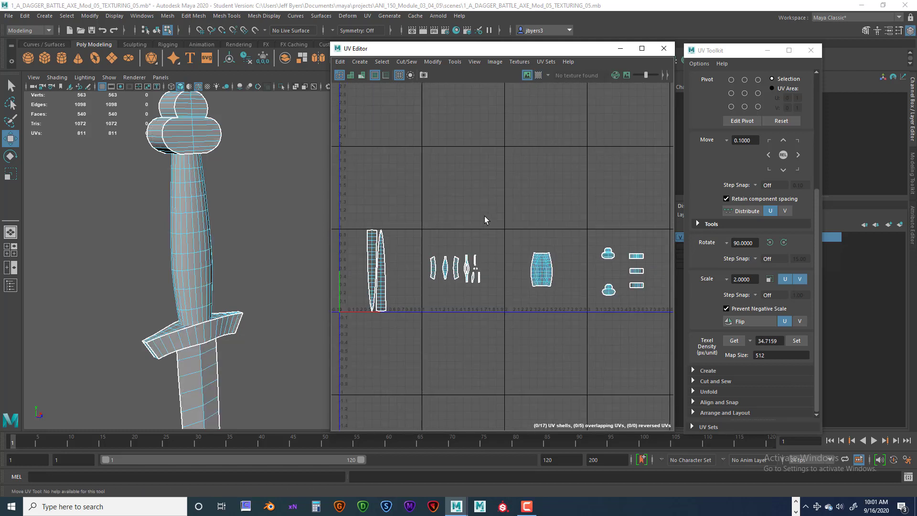
pyautogui.scroll(2, 409, 239)
pyautogui.scroll(3, 513, 219)
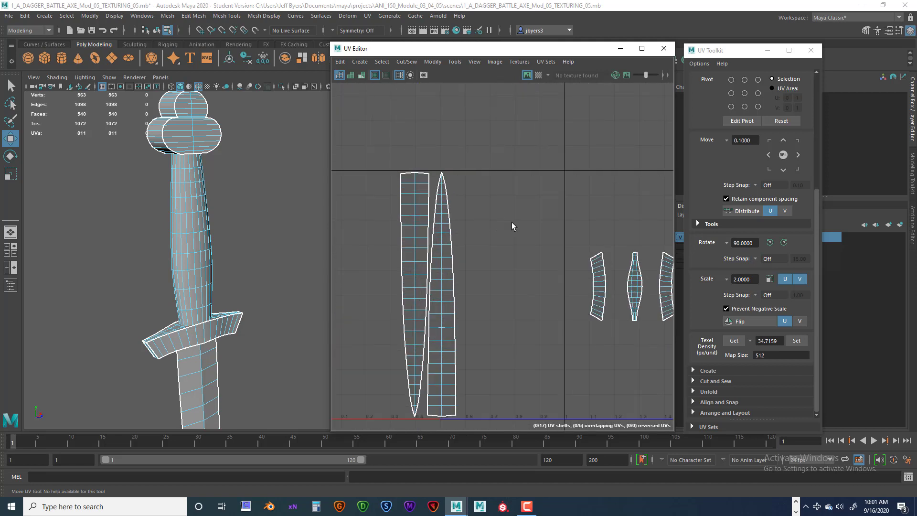
pyautogui.scroll(1, 516, 223)
pyautogui.keyDown('alt'); pyautogui.moveTo(522, 223); pyautogui.dragTo(513, 159, button='middle'); pyautogui.keyUp('alt')
pyautogui.scroll(-2, 507, 184)
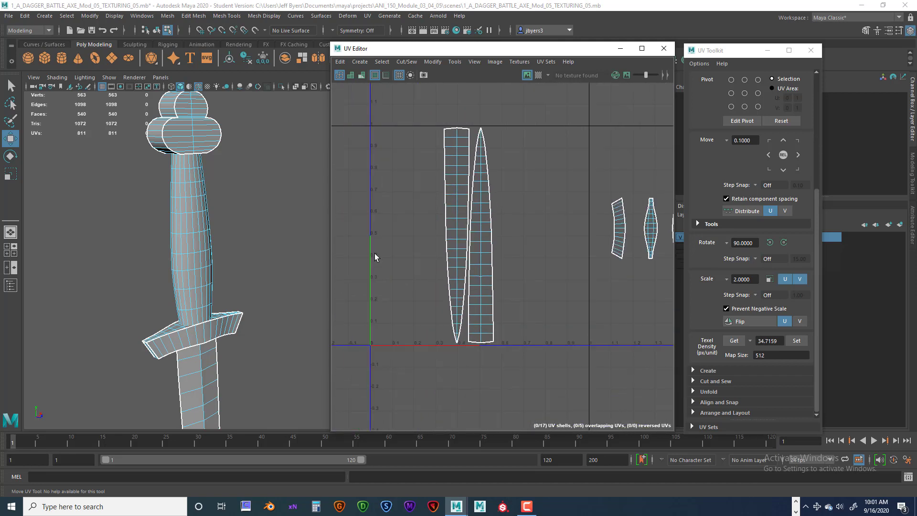
pyautogui.scroll(-2, 260, 218)
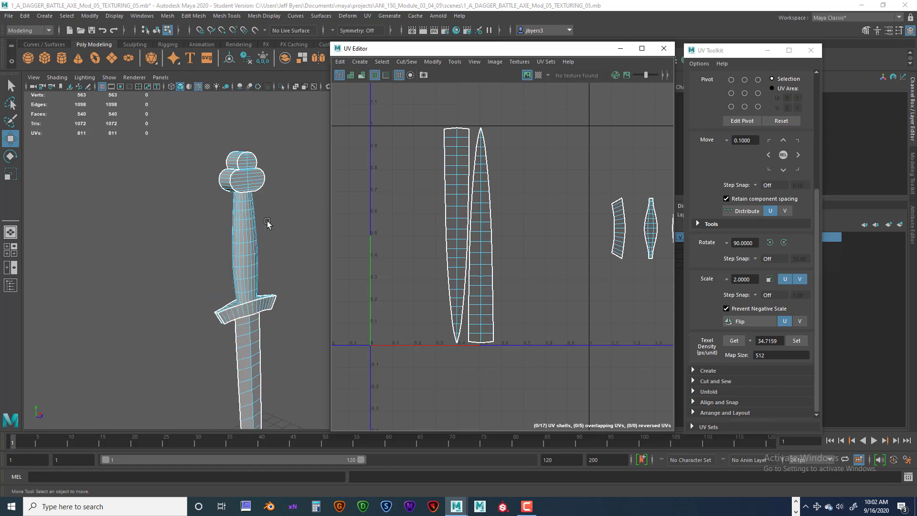
pyautogui.keyDown('alt'); pyautogui.moveTo(255, 204); pyautogui.dragTo(188, 202, button='middle'); pyautogui.keyUp('alt')
pyautogui.keyDown('alt'); pyautogui.moveTo(199, 377); pyautogui.dragTo(188, 286, button='middle'); pyautogui.keyUp('alt')
pyautogui.scroll(-2, 223, 242)
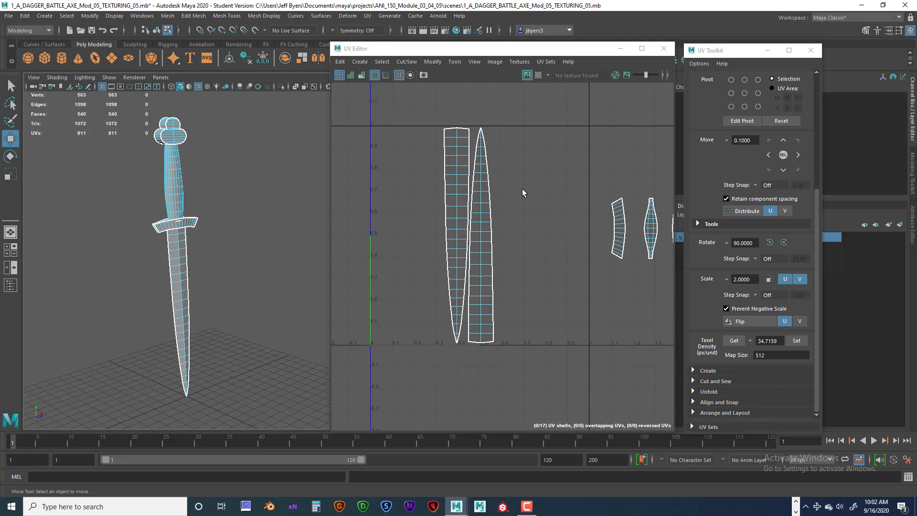
# Survey the row of UV tiles from blade to pommel, shifting the UV Editor window slightly towards the 3D view.
pyautogui.scroll(-2, 549, 229)
pyautogui.keyDown('alt'); pyautogui.moveTo(554, 236); pyautogui.dragTo(388, 219, button='middle'); pyautogui.keyUp('alt')
pyautogui.scroll(-2, 439, 249)
pyautogui.scroll(-2, 515, 247)
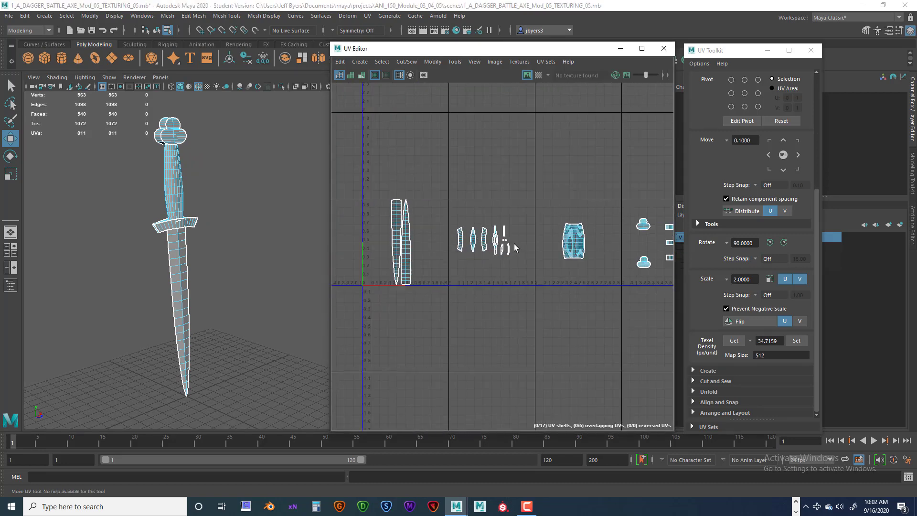
pyautogui.keyDown('alt'); pyautogui.moveTo(515, 247); pyautogui.dragTo(446, 244, button='middle'); pyautogui.keyUp('alt')
pyautogui.moveTo(607, 244)
pyautogui.keyDown('alt'); pyautogui.mouseDown(button='middle')
pyautogui.moveTo(644, 246)
pyautogui.moveTo(595, 239)
pyautogui.mouseUp(button='middle'); pyautogui.keyUp('alt')
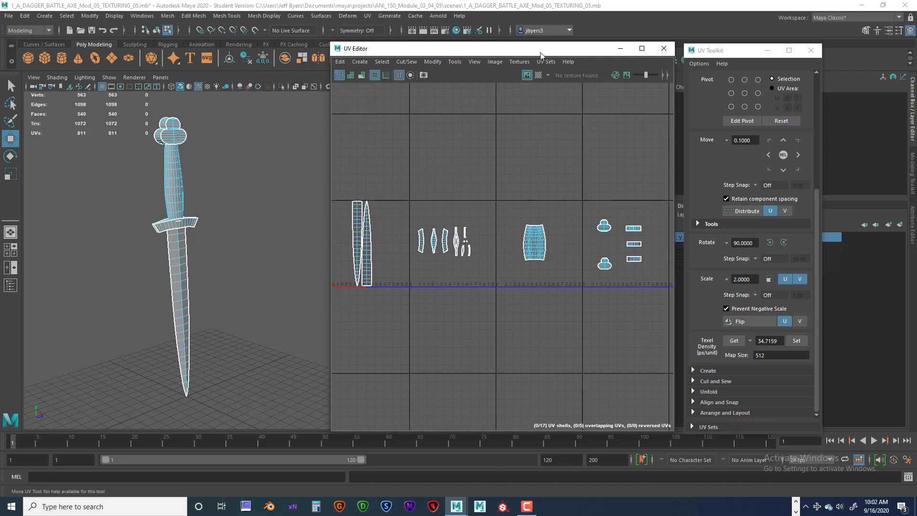
pyautogui.moveTo(541, 56); pyautogui.dragTo(515, 56)
pyautogui.scroll(-3, 445, 204)
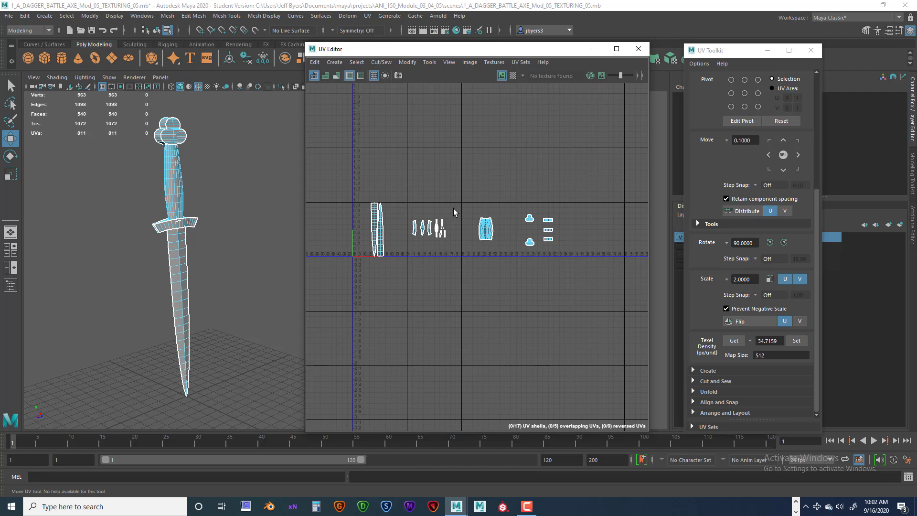
pyautogui.keyDown('alt'); pyautogui.moveTo(453, 208); pyautogui.dragTo(472, 257, button='middle'); pyautogui.keyUp('alt')
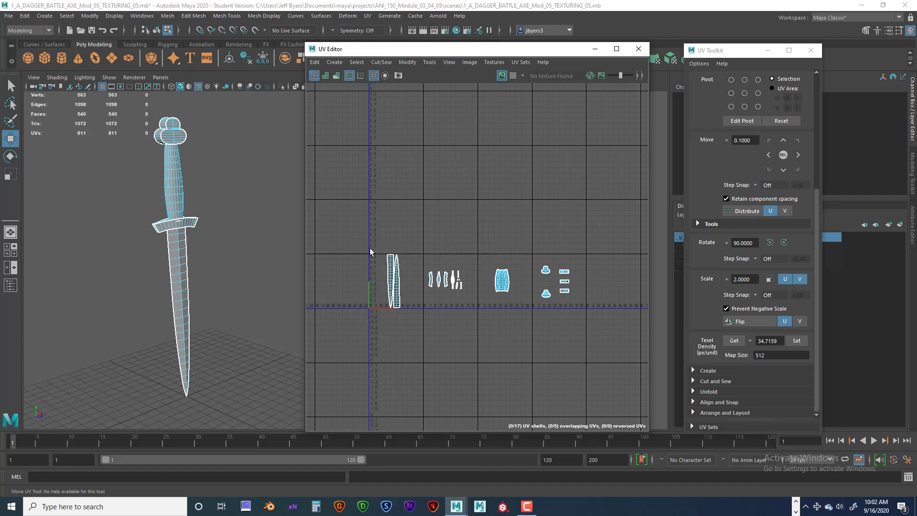
# Compare the grip, guard and pommel shells in their UV tiles with a close view of the dagger's hilt.
pyautogui.scroll(2, 265, 278)
pyautogui.scroll(-2, 265, 278)
pyautogui.scroll(2, 507, 296)
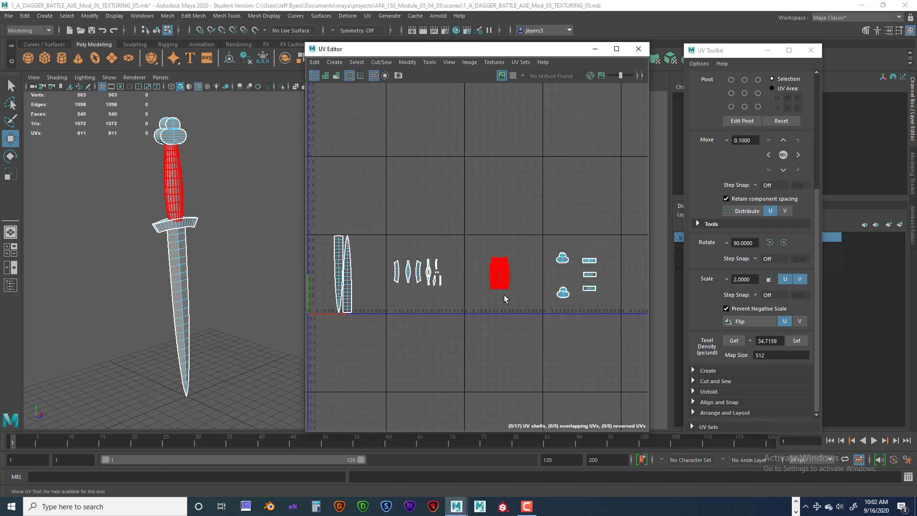
pyautogui.click(497, 294)
pyautogui.keyDown('alt'); pyautogui.moveTo(277, 276); pyautogui.dragTo(373, 325); pyautogui.keyUp('alt')
pyautogui.scroll(4, 283, 287)
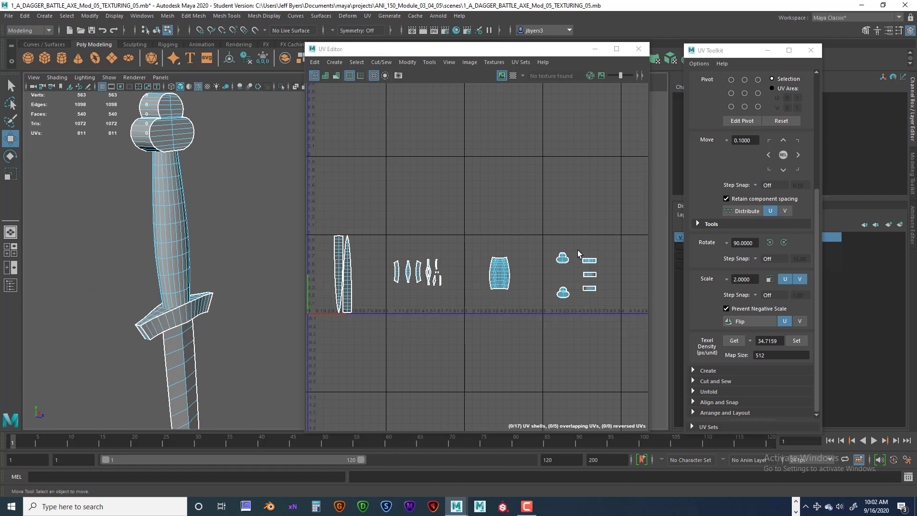
pyautogui.scroll(-1, 578, 250)
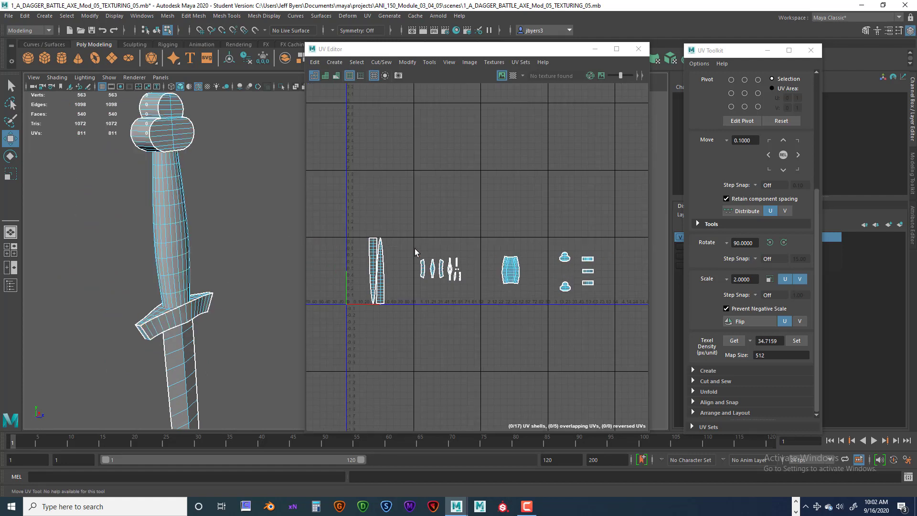
# Centre the guard, grip and pommel shells within their own UV tiles.
pyautogui.moveTo(449, 261); pyautogui.dragTo(411, 245, button='right')
pyautogui.moveTo(404, 233); pyautogui.dragTo(447, 269)
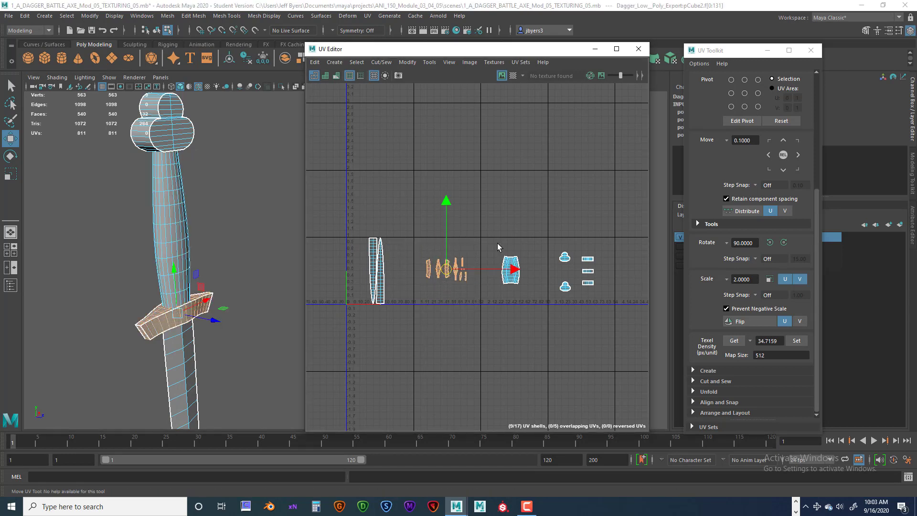
pyautogui.click(513, 271)
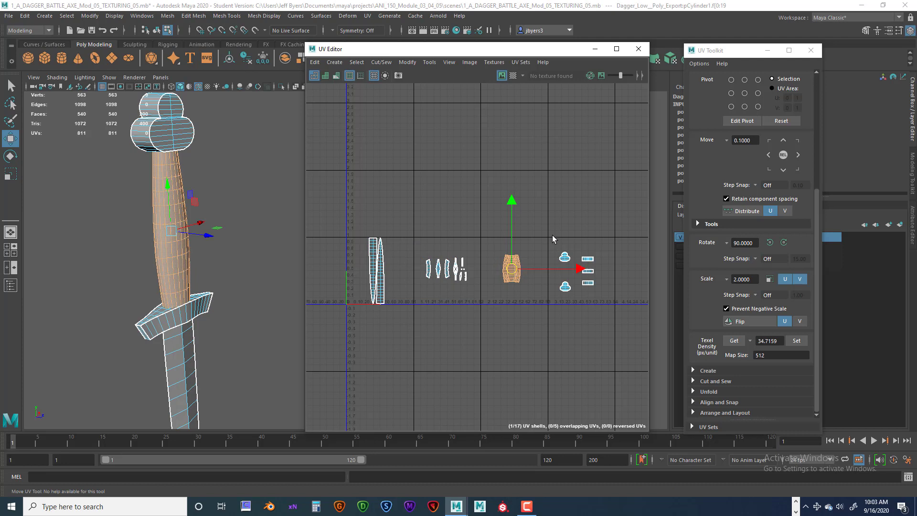
pyautogui.moveTo(552, 235); pyautogui.dragTo(581, 270)
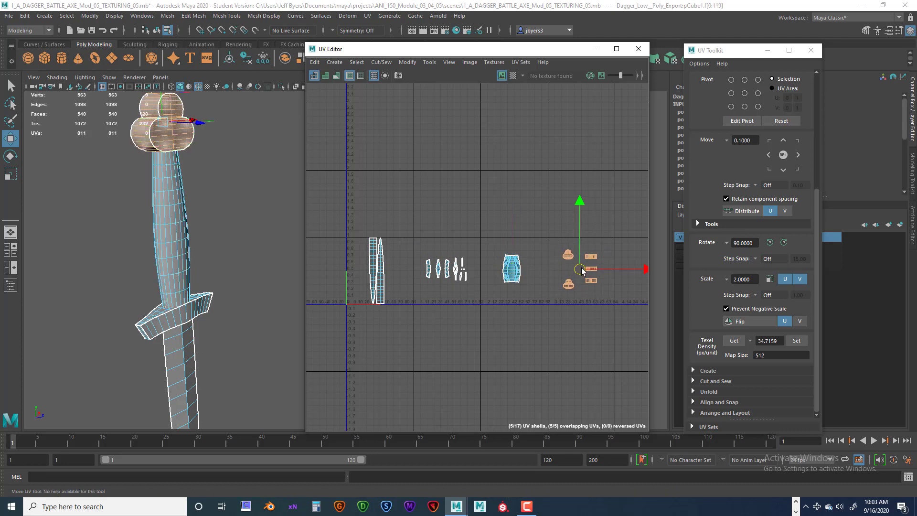
# Check the texture resolution of the pommel and blade shells with the checker map, and turn the map off again.
pyautogui.click(514, 75)
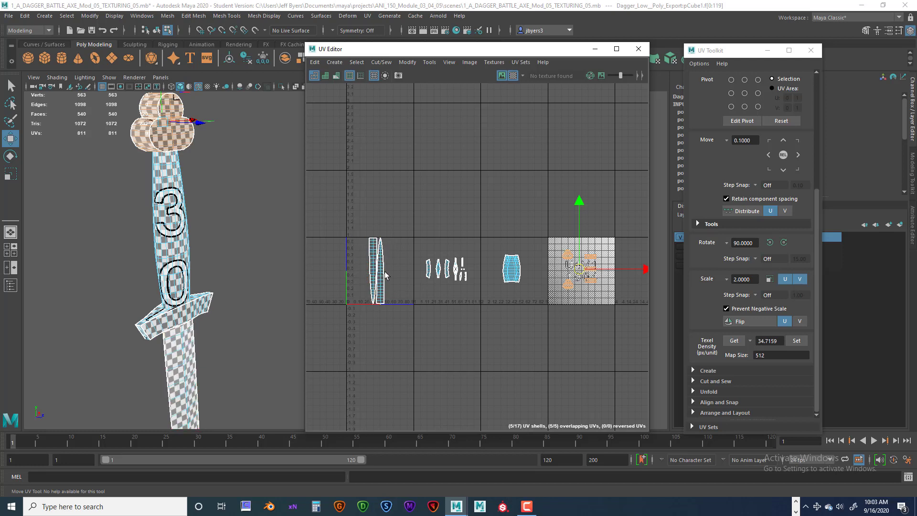
pyautogui.moveTo(358, 224); pyautogui.dragTo(409, 326)
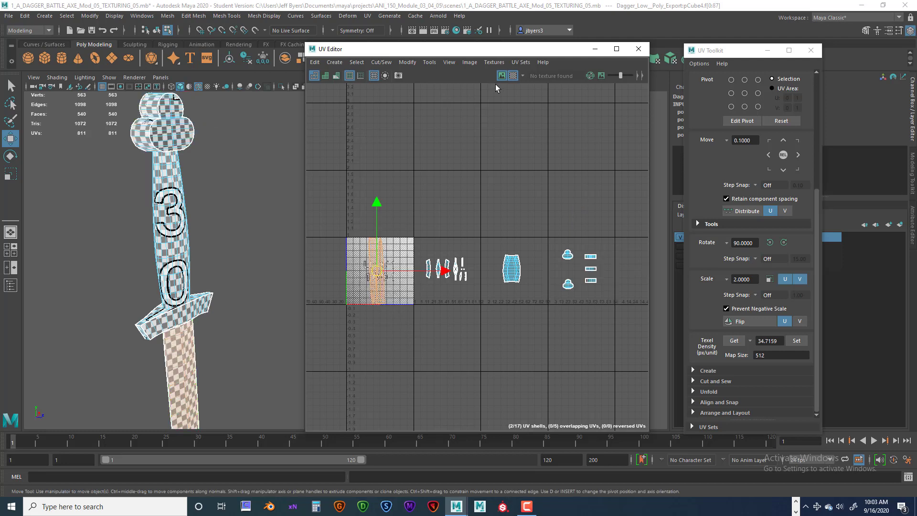
pyautogui.click(513, 75)
# Try rotating the two blade shells diagonally within the first UV tile and shifting them, and undo these changes.
pyautogui.press('e')
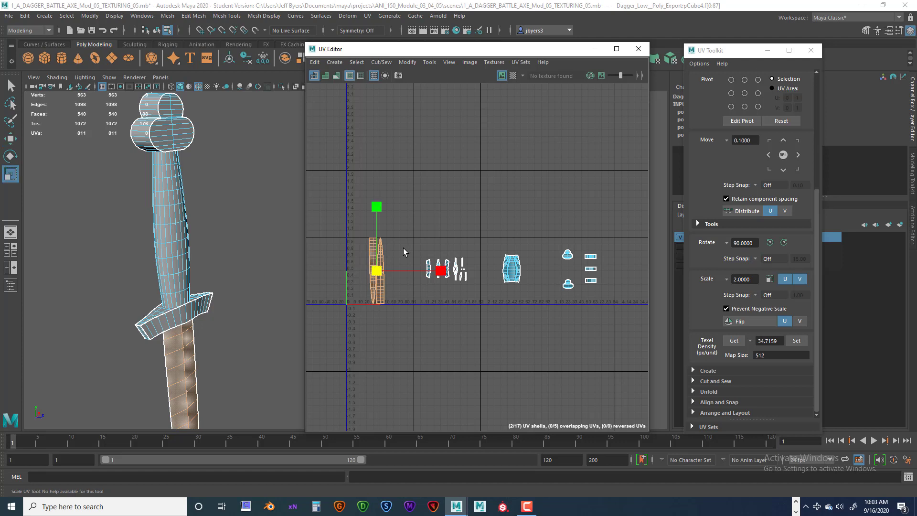
pyautogui.moveTo(425, 231); pyautogui.dragTo(383, 213)
pyautogui.press('w')
pyautogui.moveTo(380, 270); pyautogui.dragTo(395, 272)
pyautogui.press('r')
pyautogui.hotkey('ctrl', 'z')
pyautogui.hotkey('ctrl', 'z')
pyautogui.hotkey('ctrl', 'z')
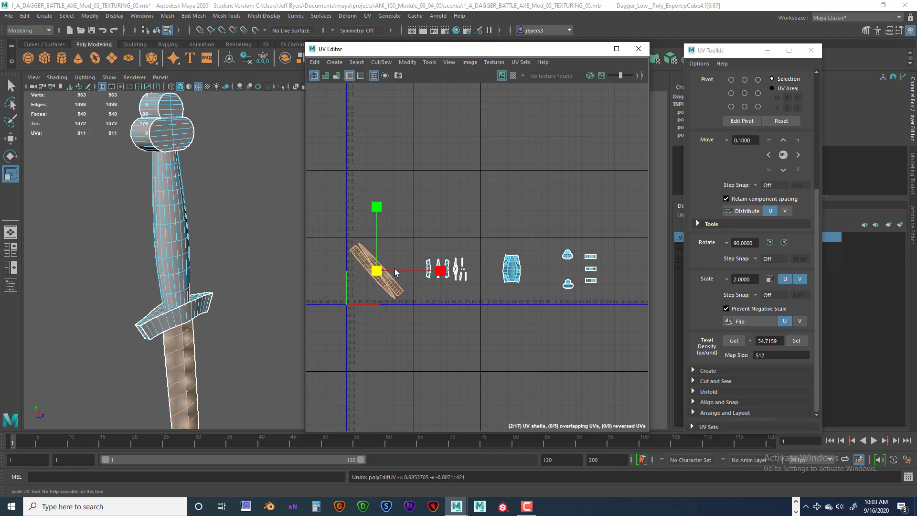
pyautogui.click(465, 250)
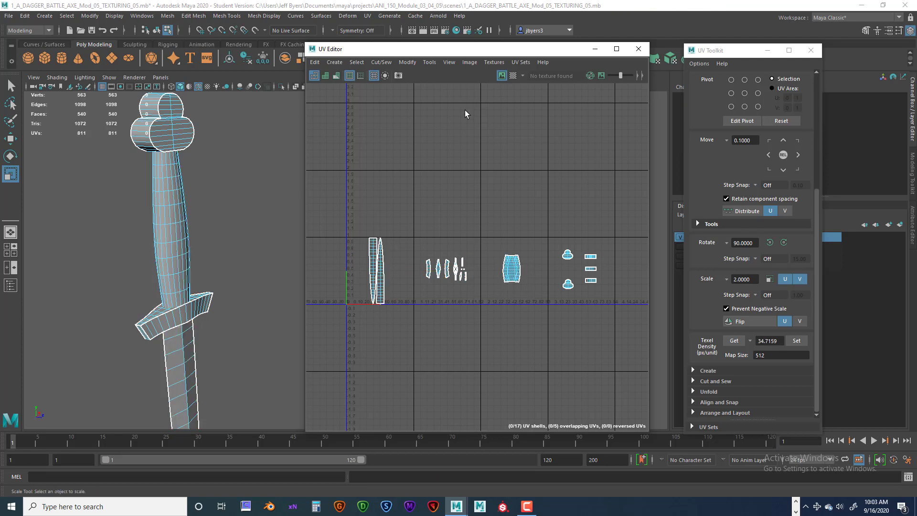
# Select all of the dagger's parts as whole objects in the 3D view.
pyautogui.moveTo(381, 51); pyautogui.dragTo(373, 60)
pyautogui.scroll(-3, 241, 217)
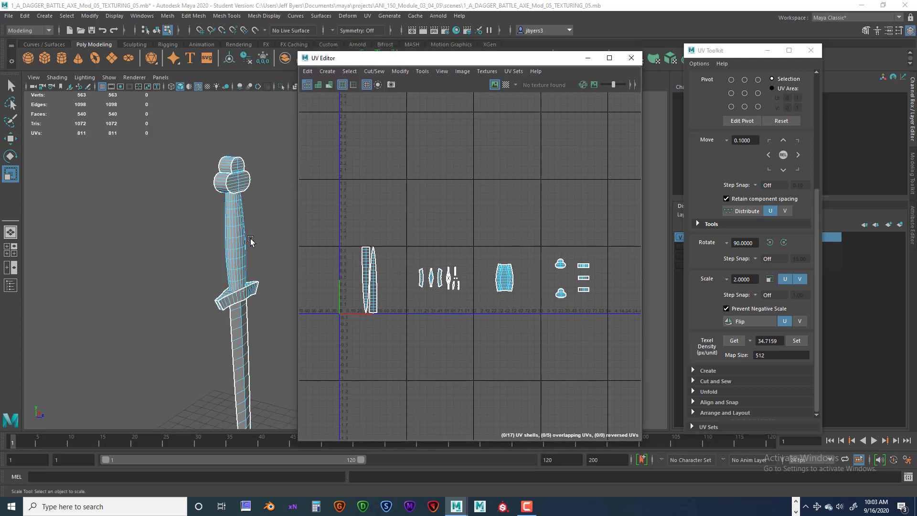
pyautogui.keyDown('alt'); pyautogui.moveTo(251, 240); pyautogui.dragTo(212, 192, button='middle'); pyautogui.keyUp('alt')
pyautogui.scroll(-2, 250, 207)
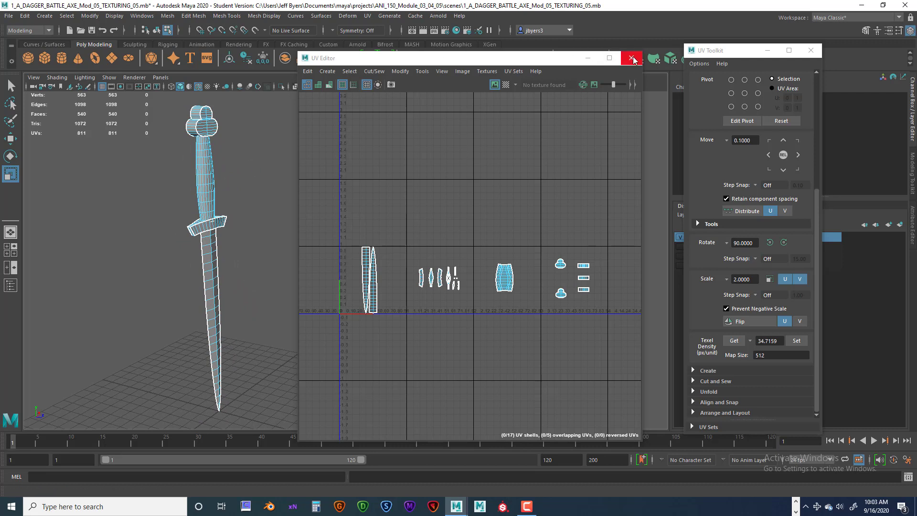
pyautogui.moveTo(365, 60); pyautogui.dragTo(358, 62)
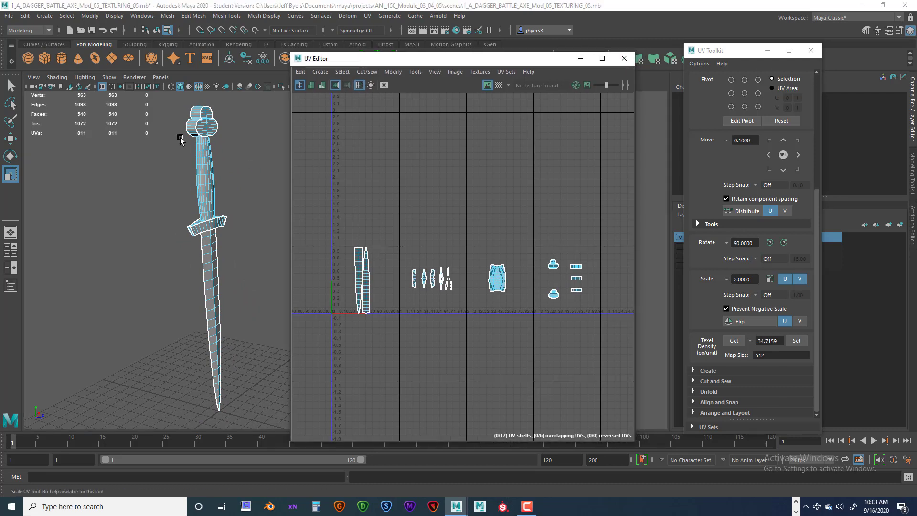
pyautogui.rightClick(198, 126)
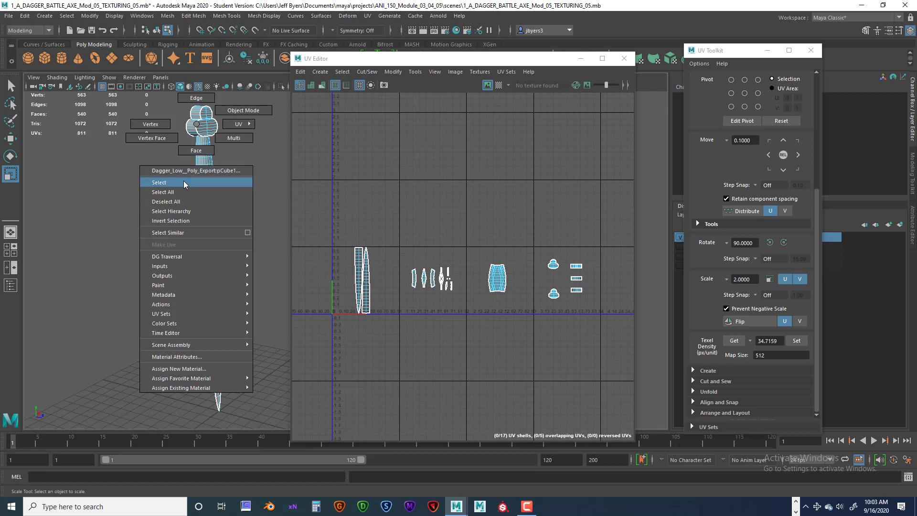
pyautogui.click(159, 183)
pyautogui.keyDown('alt'); pyautogui.moveTo(226, 221); pyautogui.dragTo(206, 225, button='middle'); pyautogui.keyUp('alt')
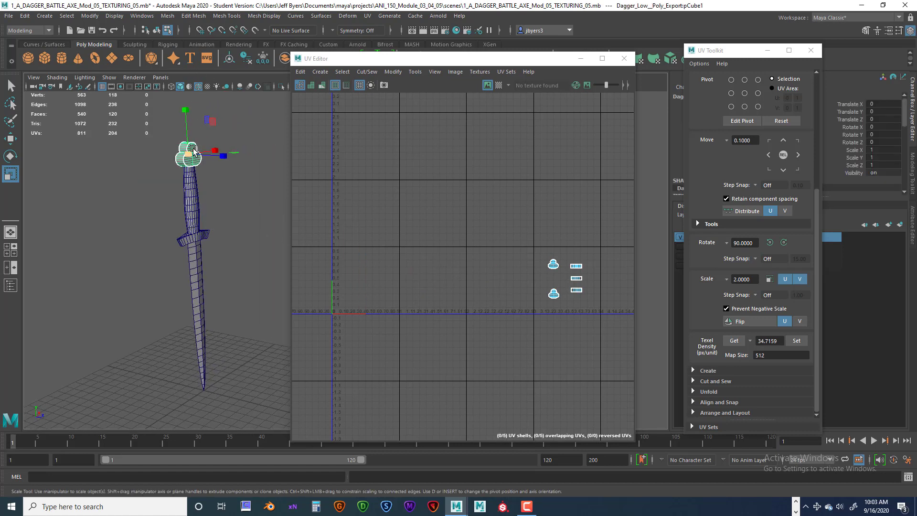
pyautogui.press('q')
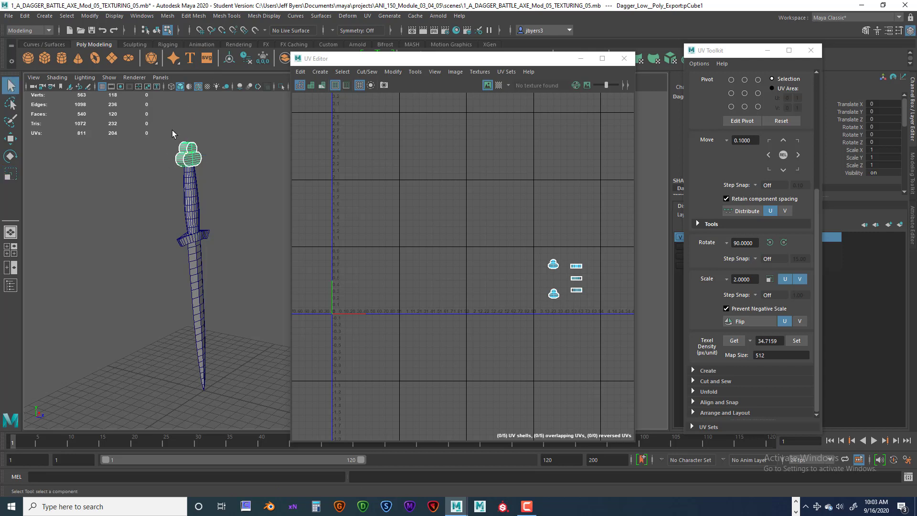
pyautogui.moveTo(173, 131); pyautogui.dragTo(236, 377)
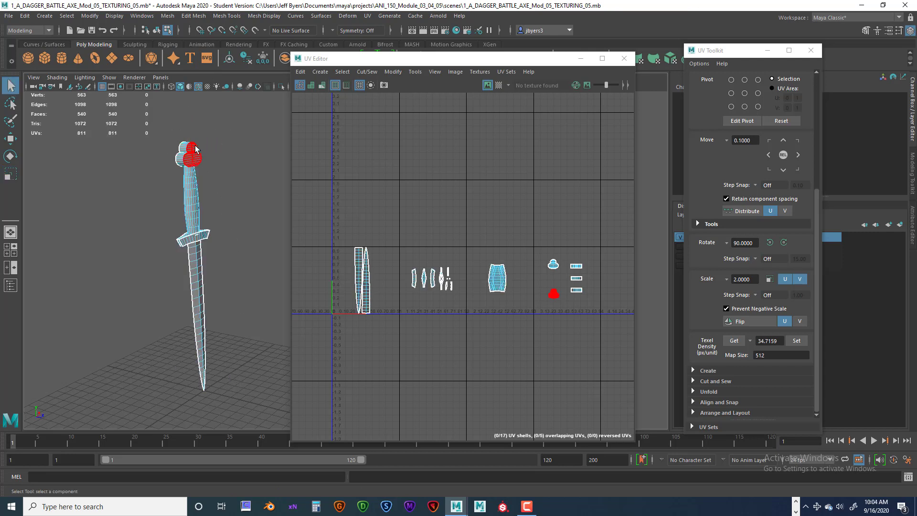
pyautogui.press('F8')
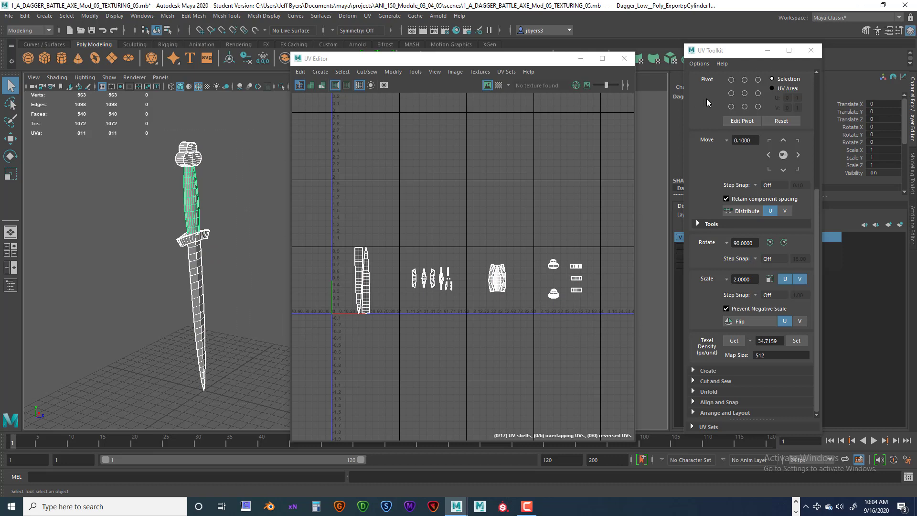
# Minimise the UV windows and duplicate the dagger's parts onto a new display layer named Dagger_Low_Poly_TRI.
pyautogui.click(766, 51)
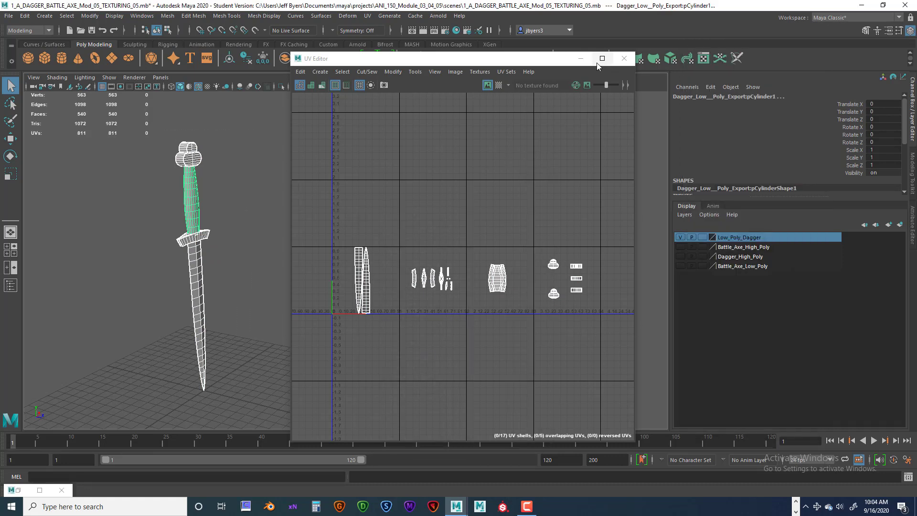
pyautogui.click(581, 59)
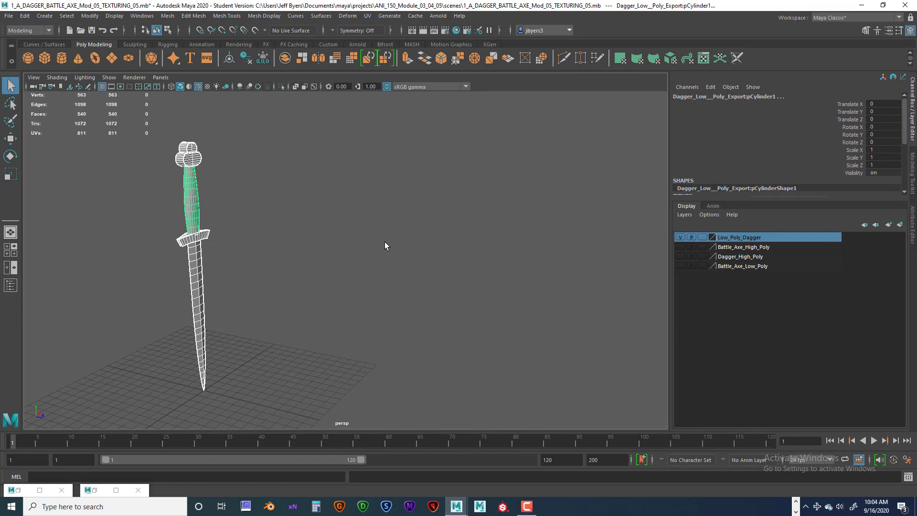
pyautogui.hotkey('ctrl', 'd')
pyautogui.click(902, 225)
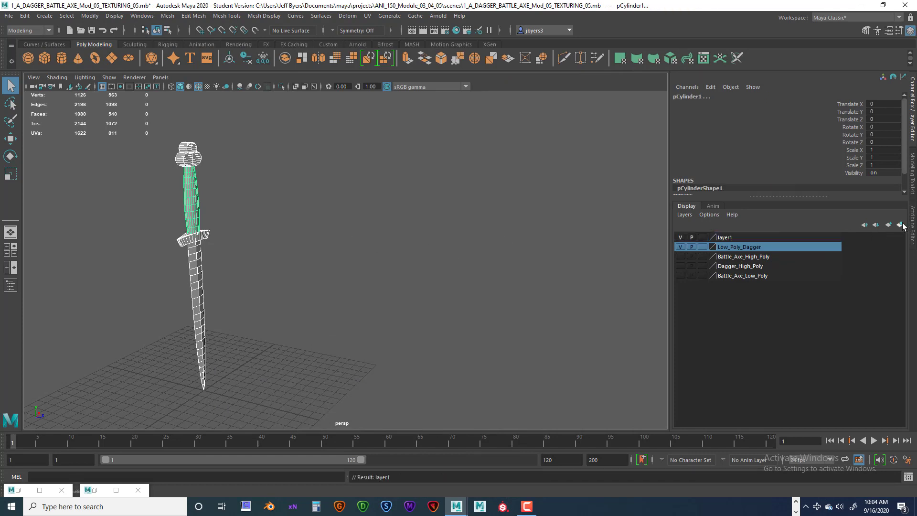
pyautogui.doubleClick(724, 237)
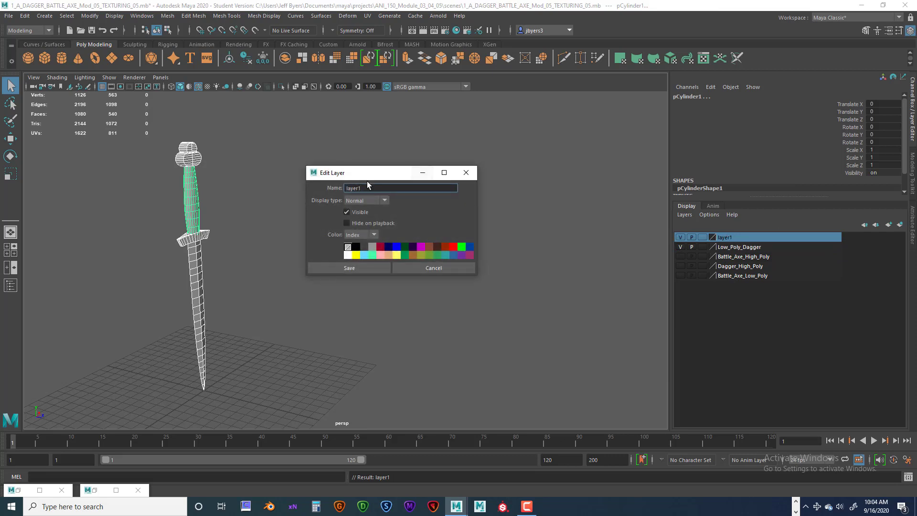
pyautogui.moveTo(367, 188); pyautogui.dragTo(338, 188)
pyautogui.click(352, 267)
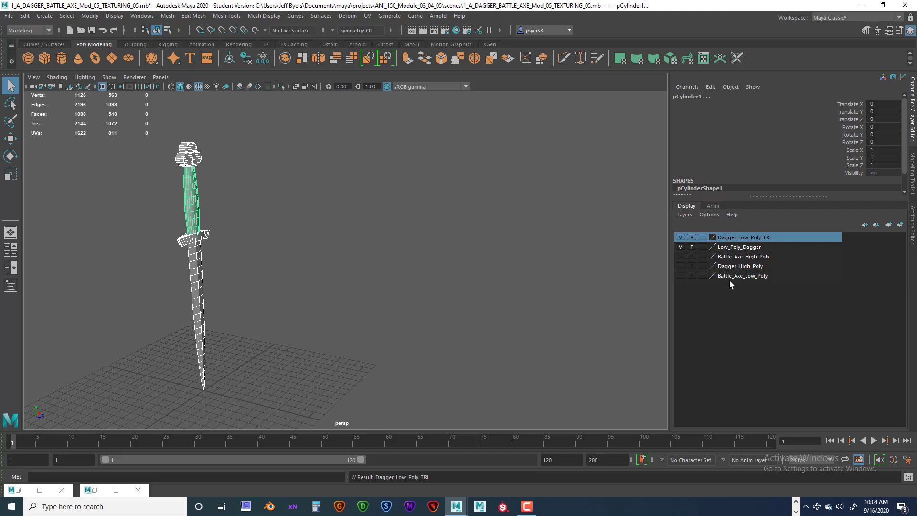
# Hide the Low_Poly_Dagger layer and combine the duplicated dagger parts into a single mesh.
pyautogui.click(681, 236)
pyautogui.click(681, 237)
pyautogui.click(681, 237)
pyautogui.click(681, 237)
pyautogui.click(681, 237)
pyautogui.click(681, 237)
pyautogui.click(285, 57)
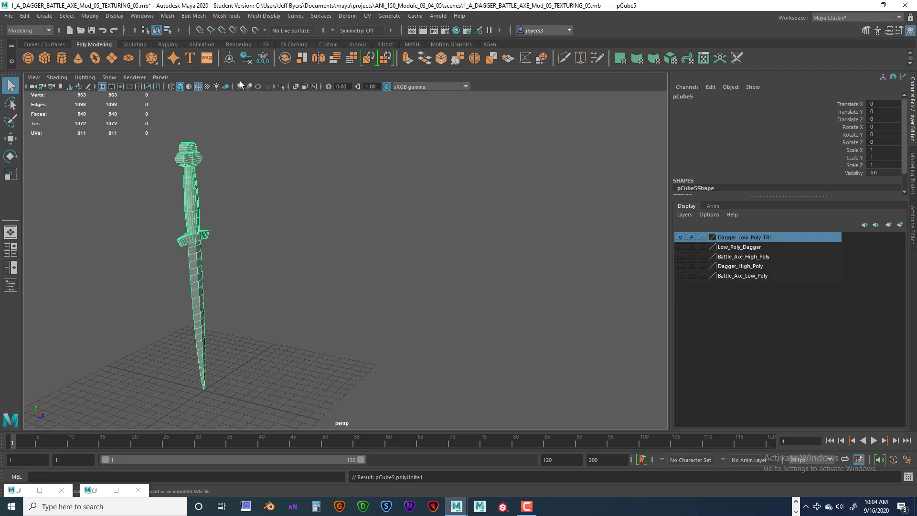
# Freeze the combined dagger's transformations, delete its construction history and centre its pivot.
pyautogui.click(261, 57)
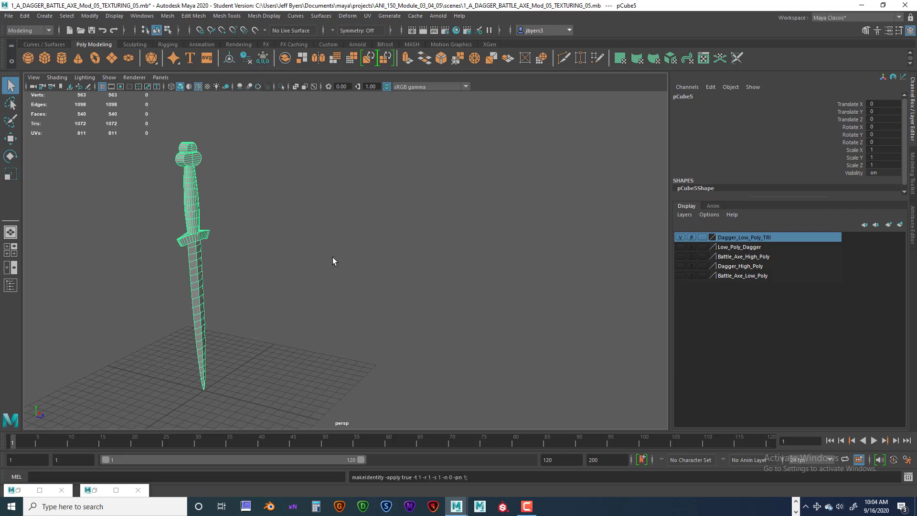
pyautogui.click(249, 60)
pyautogui.click(262, 56)
pyautogui.click(234, 59)
pyautogui.moveTo(303, 259)
pyautogui.keyDown('alt'); pyautogui.mouseDown()
pyautogui.moveTo(278, 260)
pyautogui.moveTo(303, 256)
pyautogui.moveTo(291, 253)
pyautogui.mouseUp(); pyautogui.keyUp('alt')
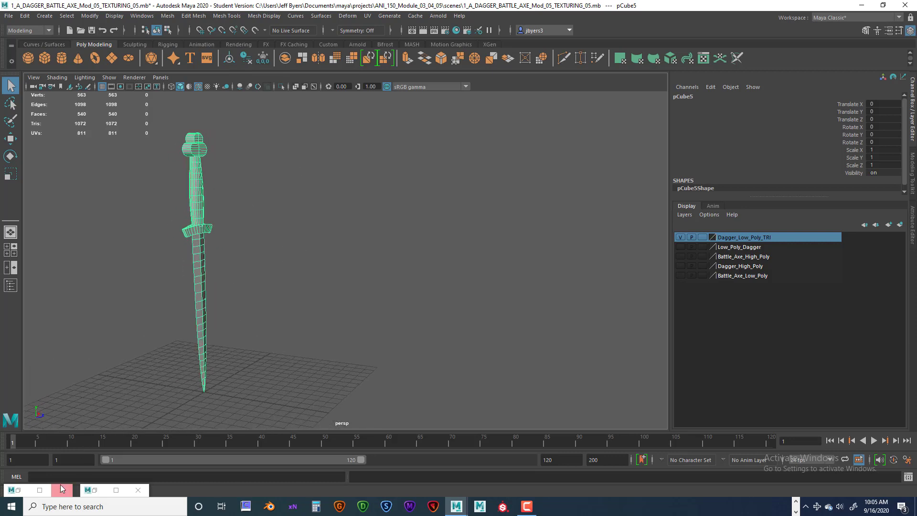
# Restore the UV Toolkit and UV Editor beside the 3D view with the combined dagger selected.
pyautogui.click(40, 490)
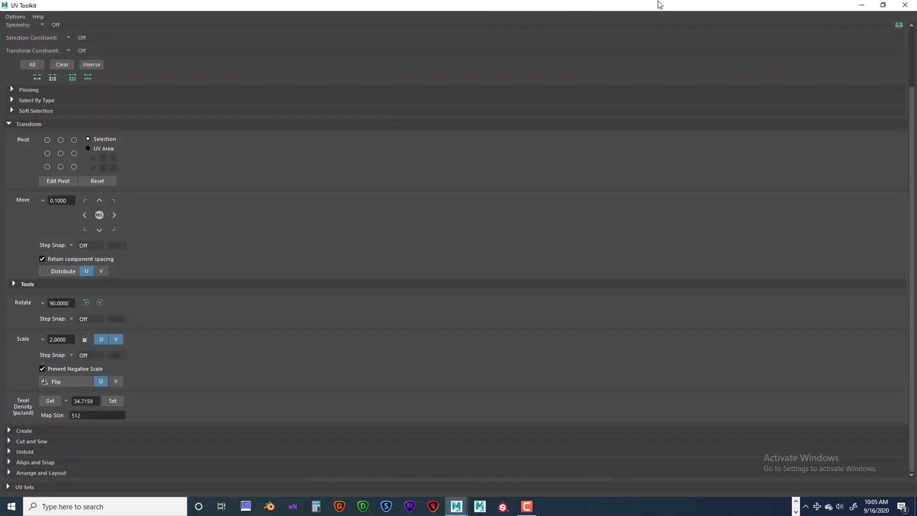
pyautogui.moveTo(700, 2); pyautogui.dragTo(824, 51)
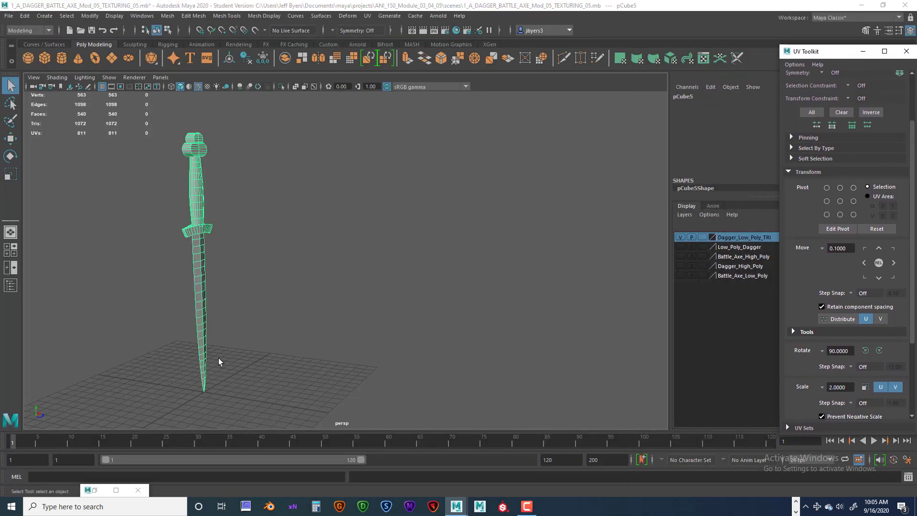
pyautogui.click(115, 490)
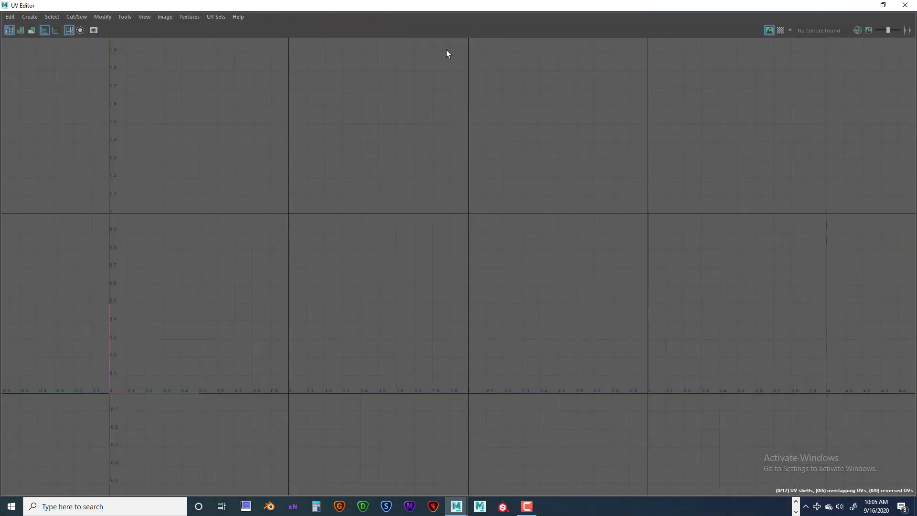
pyautogui.moveTo(452, 9); pyautogui.dragTo(637, 49)
pyautogui.click(359, 188)
pyautogui.click(202, 197)
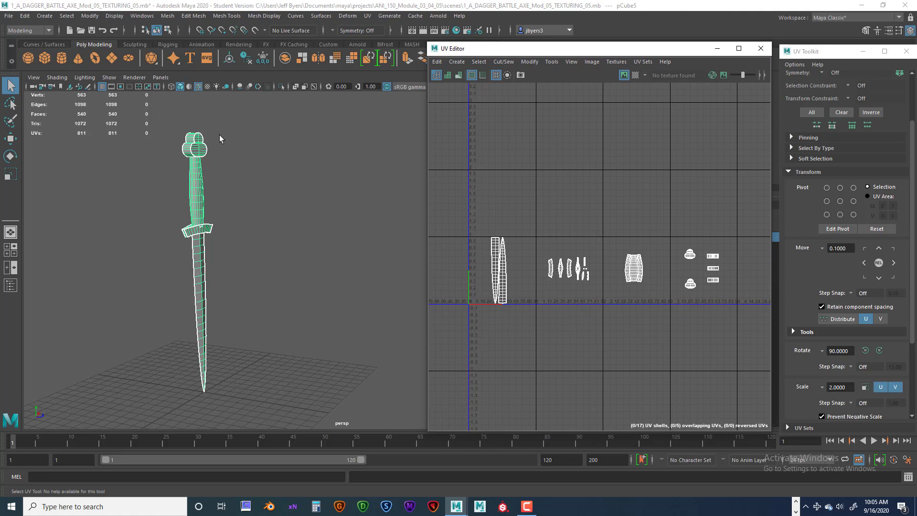
pyautogui.moveTo(529, 51); pyautogui.dragTo(528, 56)
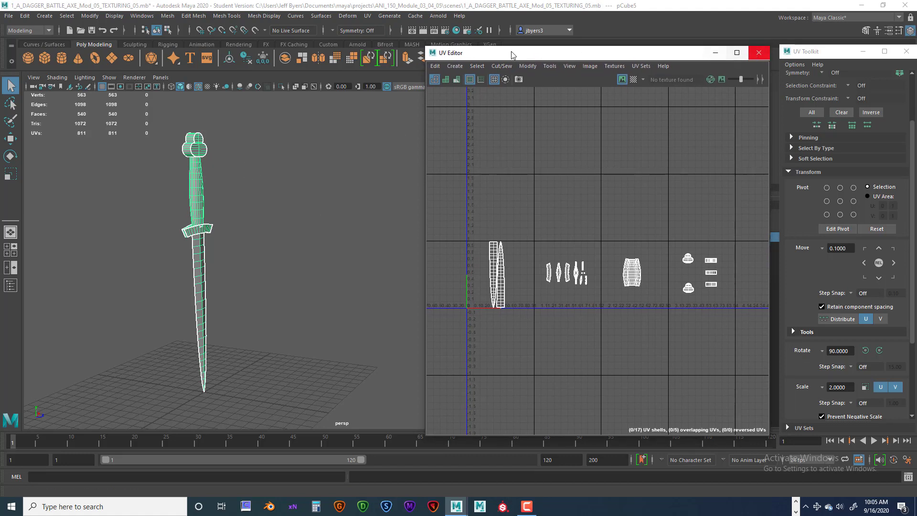
# Close and reopen the UV windows, arrange them beside the 3D view, and reselect the combined dagger to load its UV shells.
pyautogui.click(759, 53)
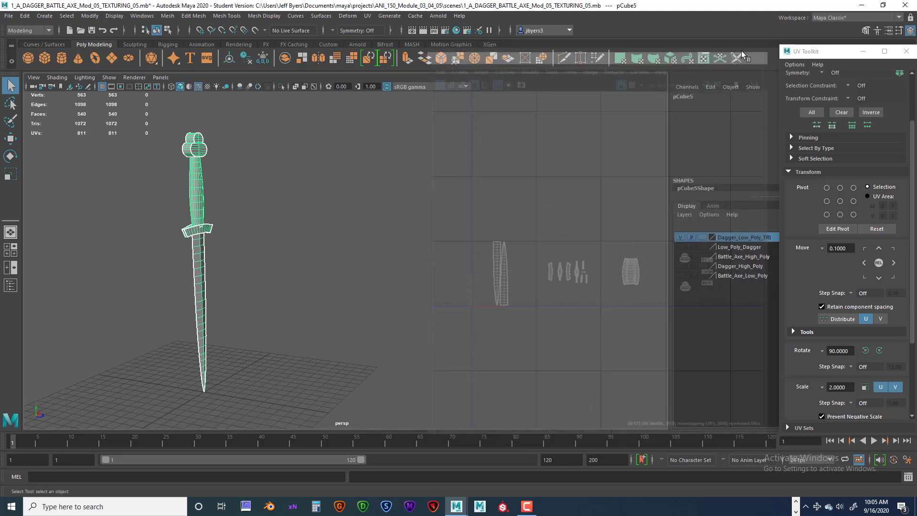
pyautogui.click(905, 51)
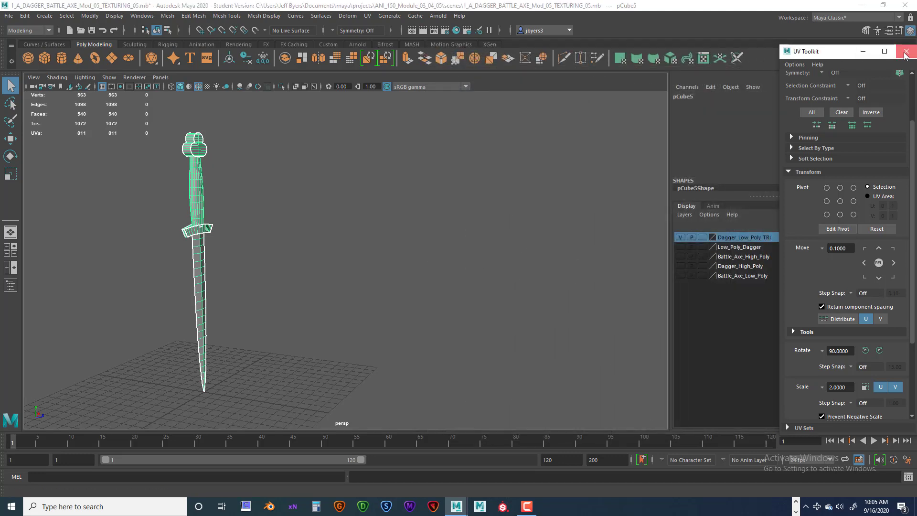
pyautogui.click(368, 15)
pyautogui.click(382, 34)
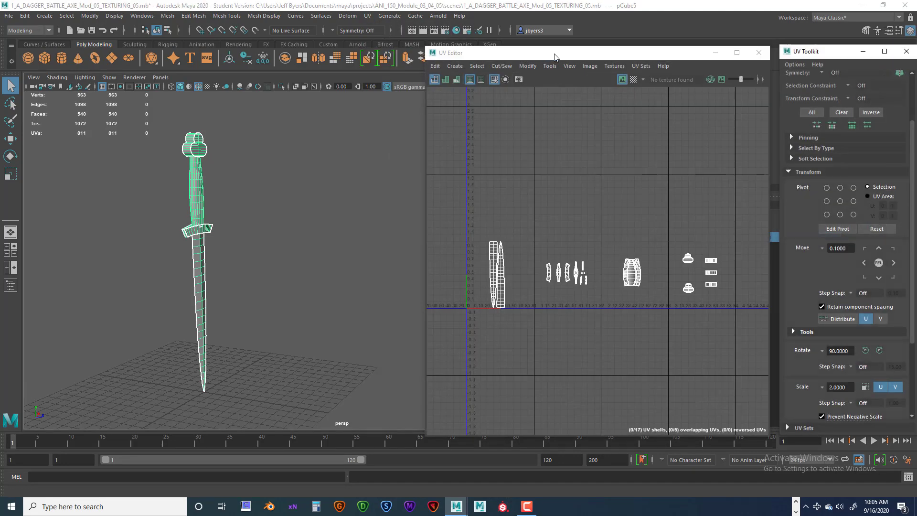
pyautogui.moveTo(555, 57); pyautogui.dragTo(506, 57)
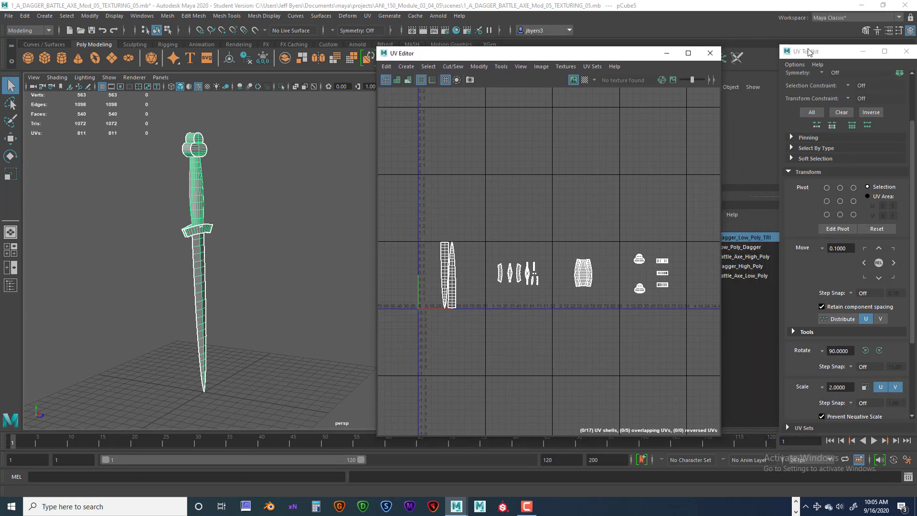
pyautogui.moveTo(809, 51); pyautogui.dragTo(770, 51)
pyautogui.click(218, 184)
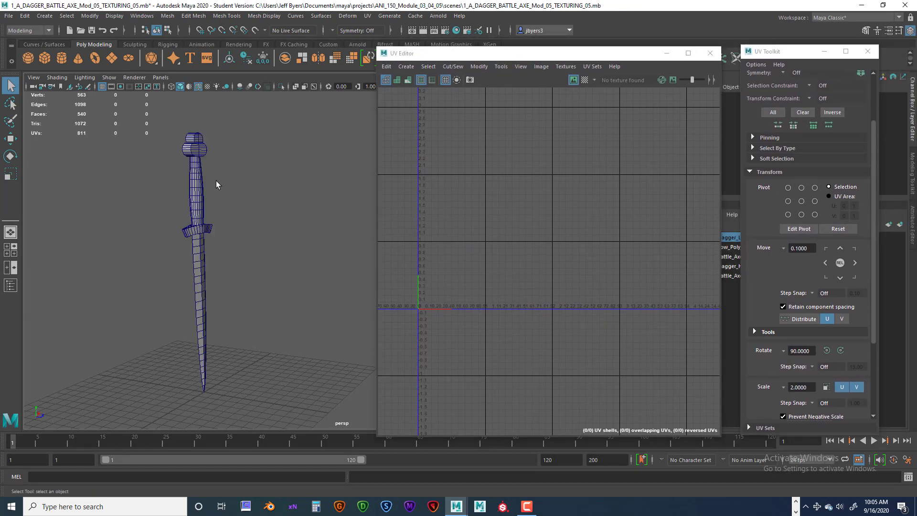
pyautogui.click(197, 144)
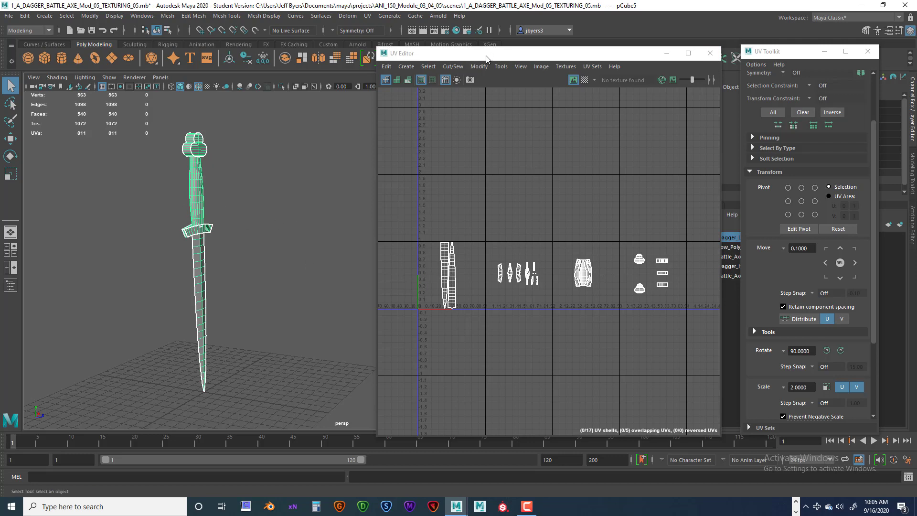
# Open the UV Snapshot options for the combined dagger and move the dialog away from the UV shells.
pyautogui.moveTo(486, 56); pyautogui.dragTo(512, 51)
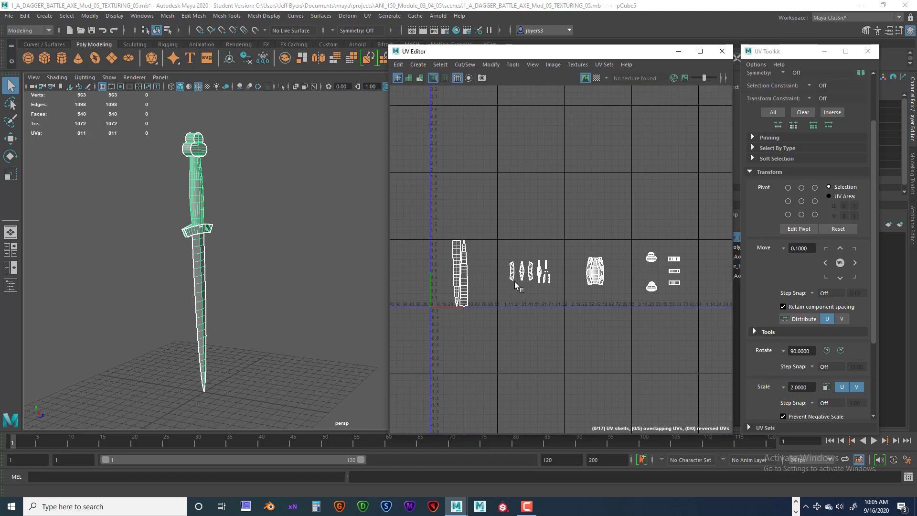
pyautogui.click(482, 78)
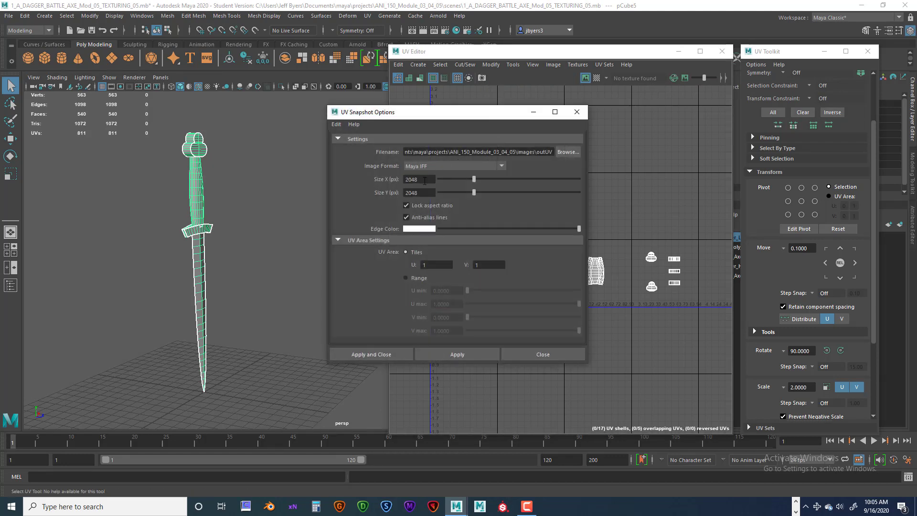
pyautogui.click(424, 179)
pyautogui.press('Tab')
pyautogui.click(423, 181)
pyautogui.press('Tab')
pyautogui.click(426, 179)
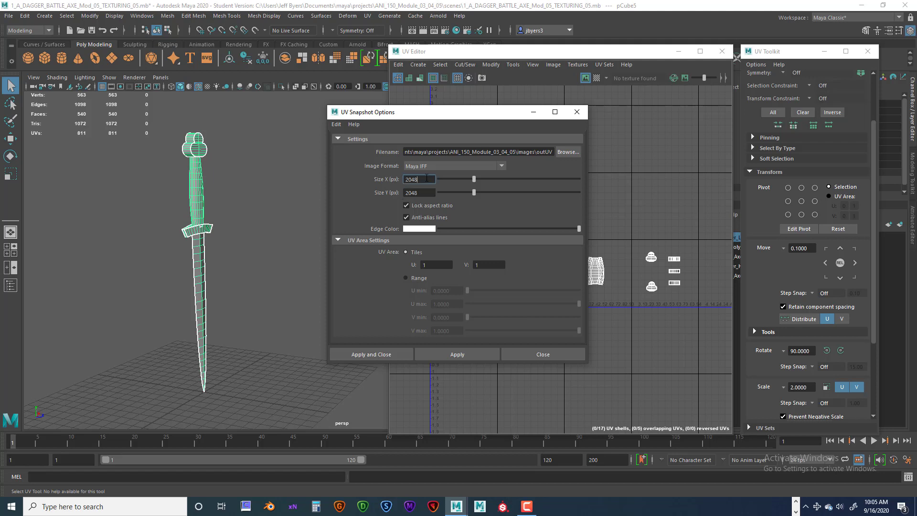
pyautogui.moveTo(426, 178); pyautogui.dragTo(399, 180)
pyautogui.press('Tab')
pyautogui.moveTo(456, 115); pyautogui.dragTo(383, 103)
# Try a snapshot size of 4096 pixels and set it back to 2048 pixels.
pyautogui.click(351, 168)
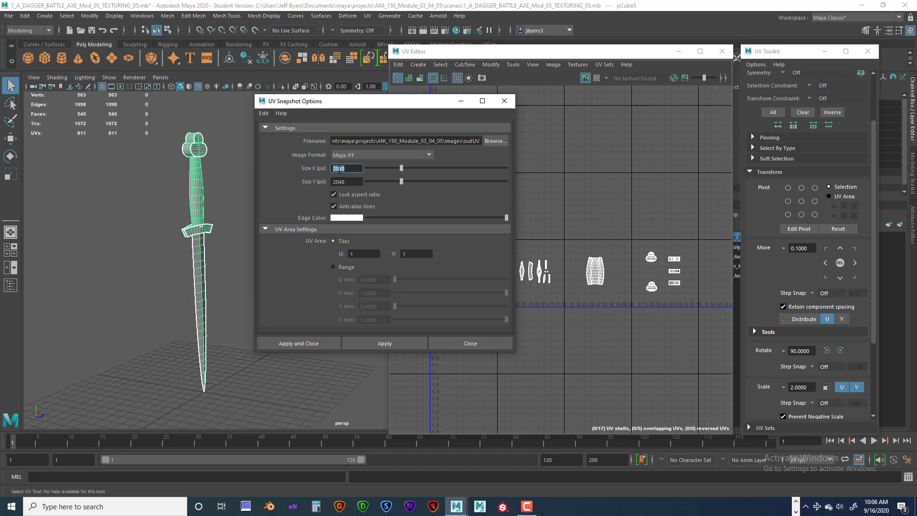
pyautogui.write('4096')
pyautogui.press('Return')
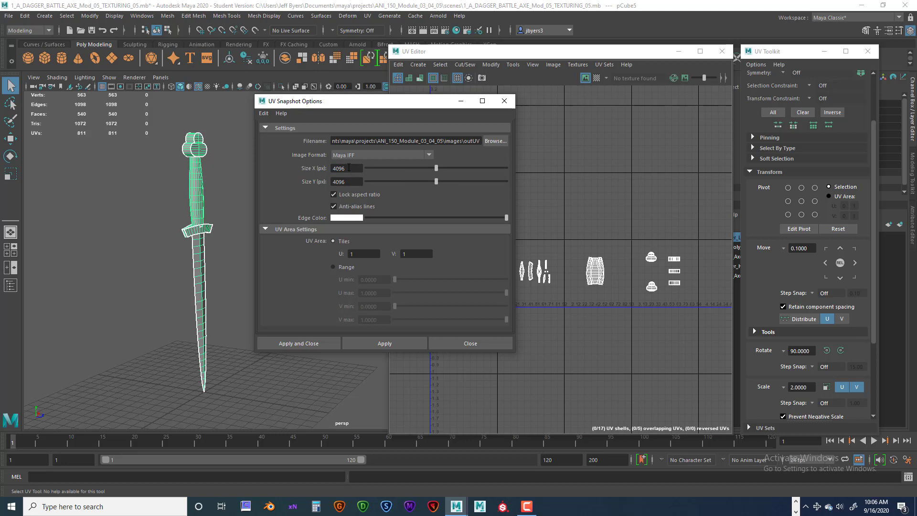
pyautogui.moveTo(349, 168); pyautogui.dragTo(332, 168)
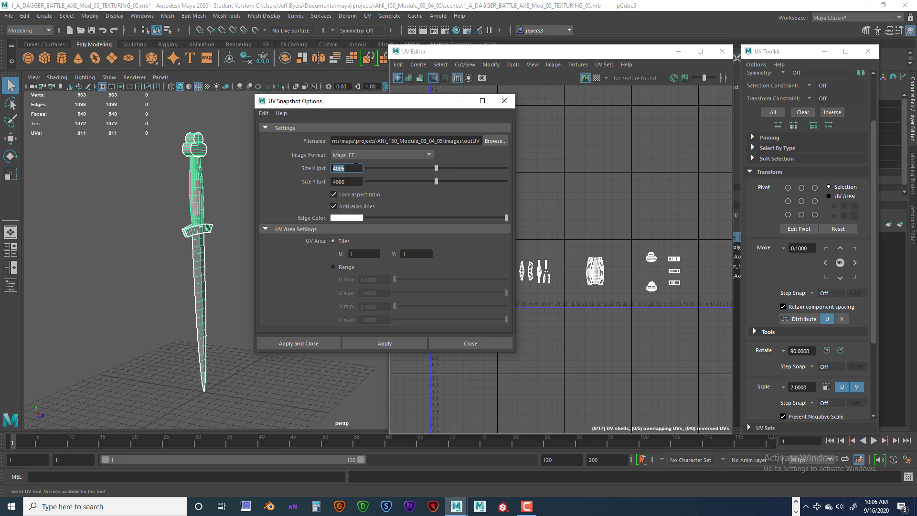
pyautogui.write('2048')
pyautogui.press('Return')
# Set the UV snapshot's image format to Targa.
pyautogui.click(430, 154)
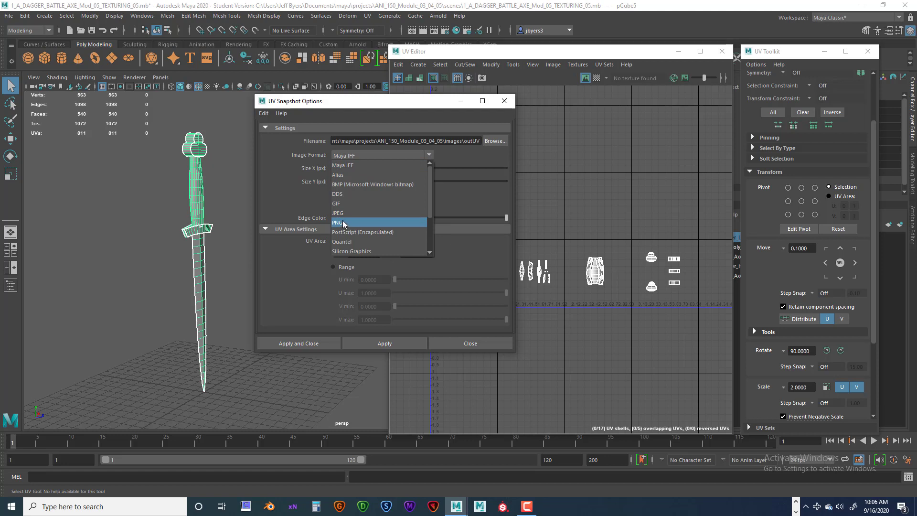
pyautogui.scroll(-2, 351, 217)
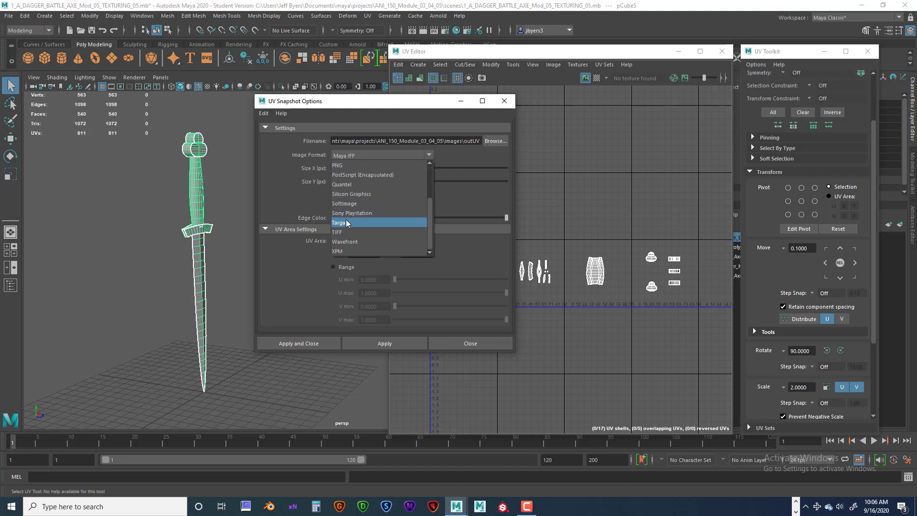
pyautogui.click(355, 221)
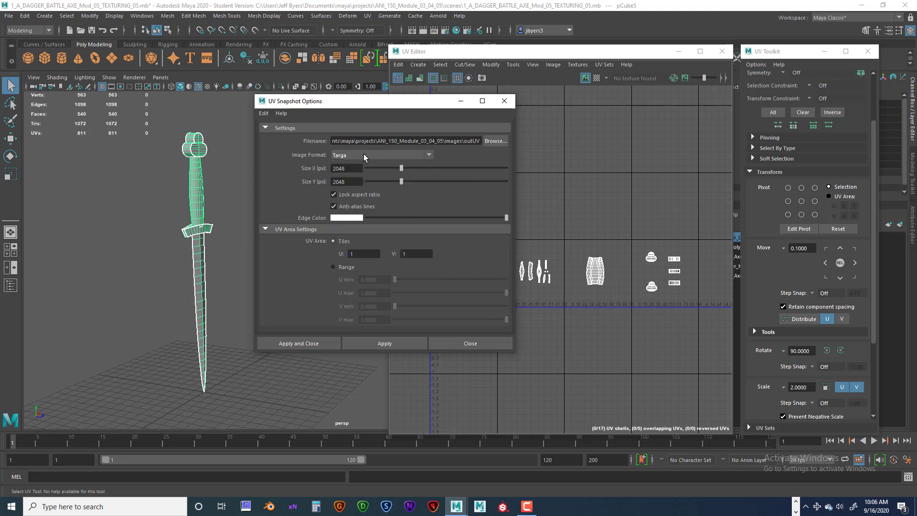
pyautogui.click(423, 156)
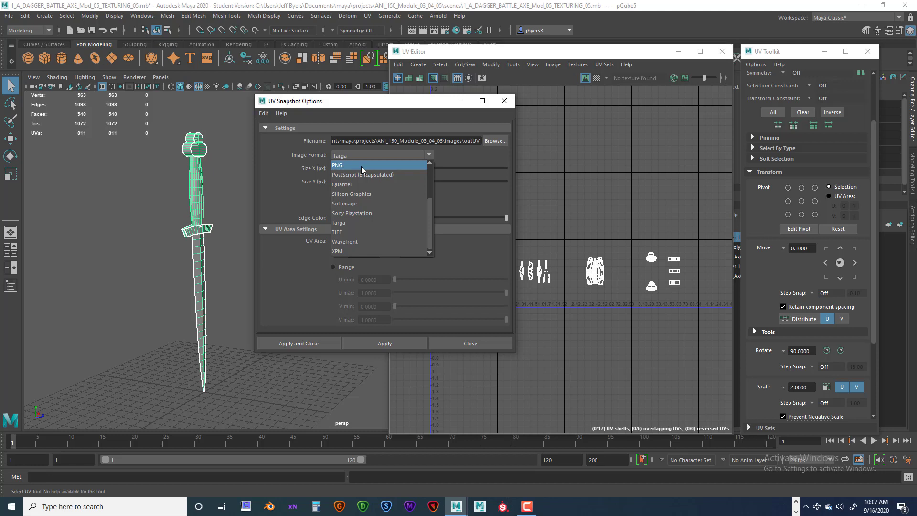
pyautogui.click(345, 222)
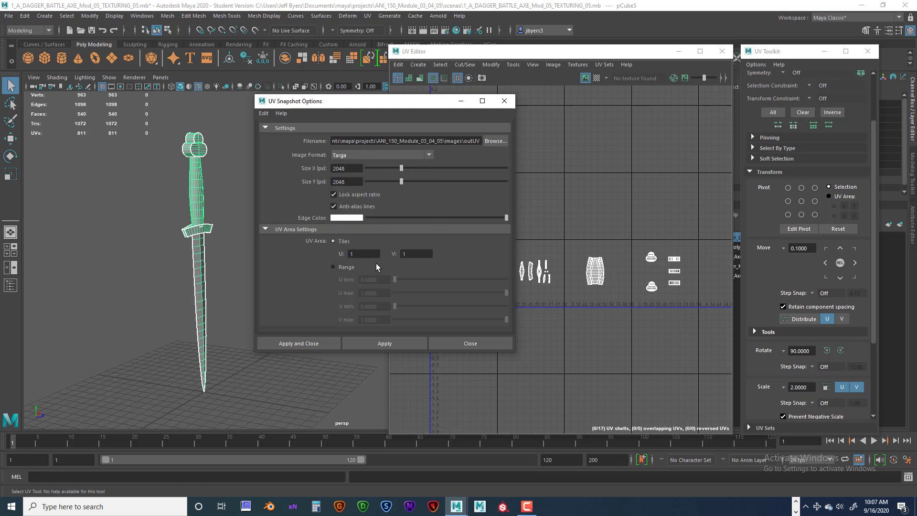
# Set the snapshot's UV area to 4 tiles in U, with the dialog moved clear of the shells.
pyautogui.moveTo(287, 104); pyautogui.dragTo(275, 103)
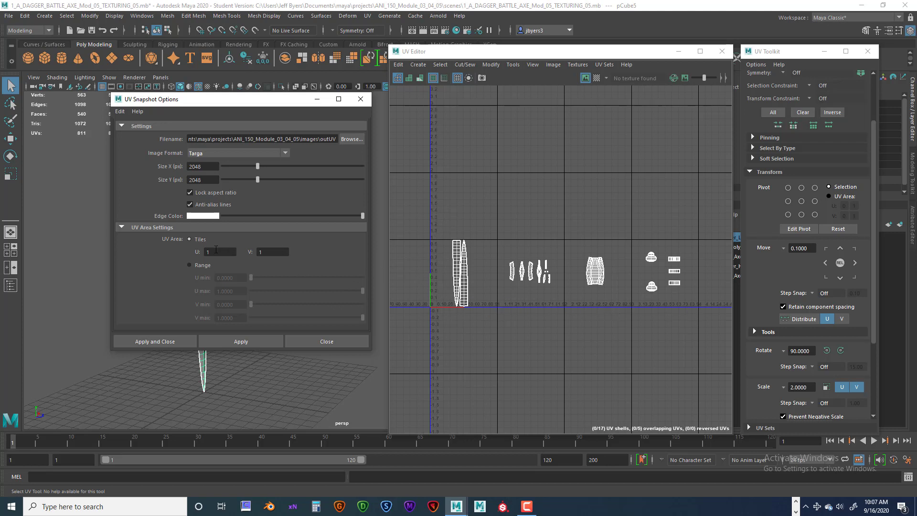
pyautogui.click(232, 254)
pyautogui.write('4')
pyautogui.click(275, 251)
# Set the snapshot size to 4096 by 4096 pixels.
pyautogui.moveTo(204, 165); pyautogui.dragTo(188, 165)
pyautogui.write('4')
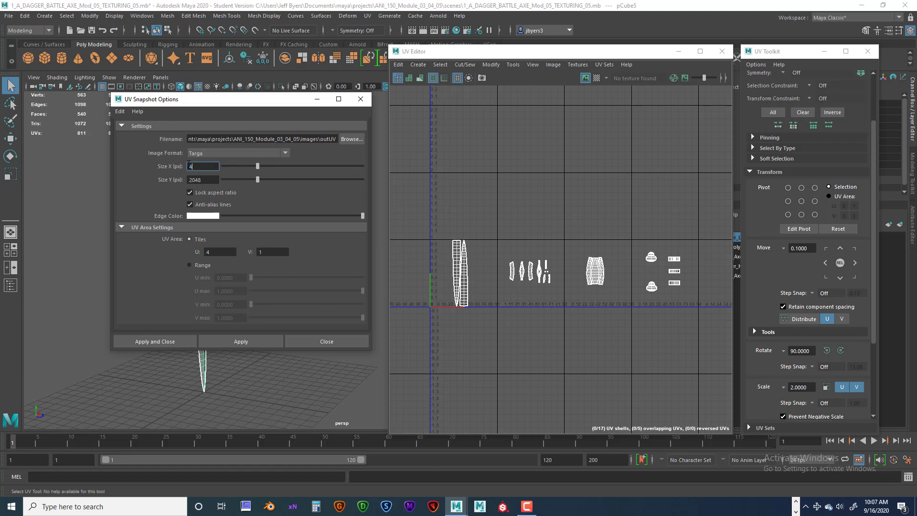
pyautogui.click(211, 179)
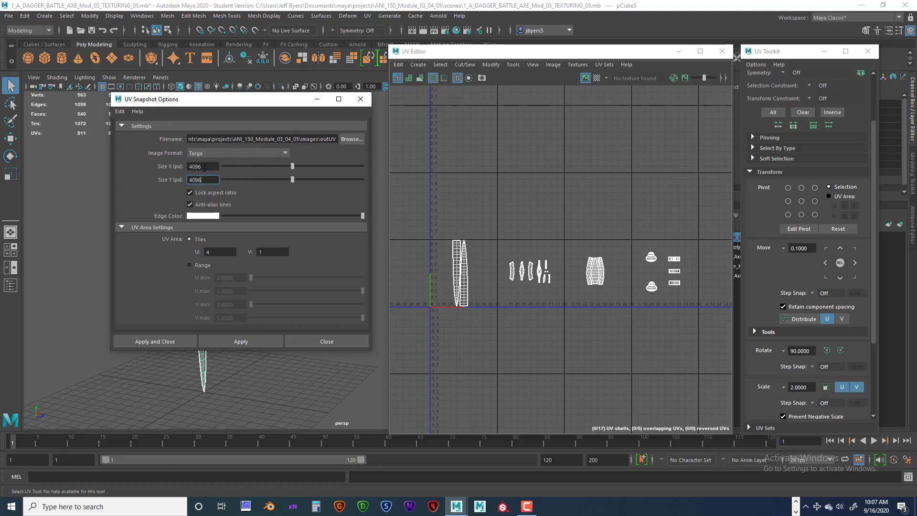
pyautogui.click(208, 165)
pyautogui.click(206, 179)
pyautogui.click(205, 166)
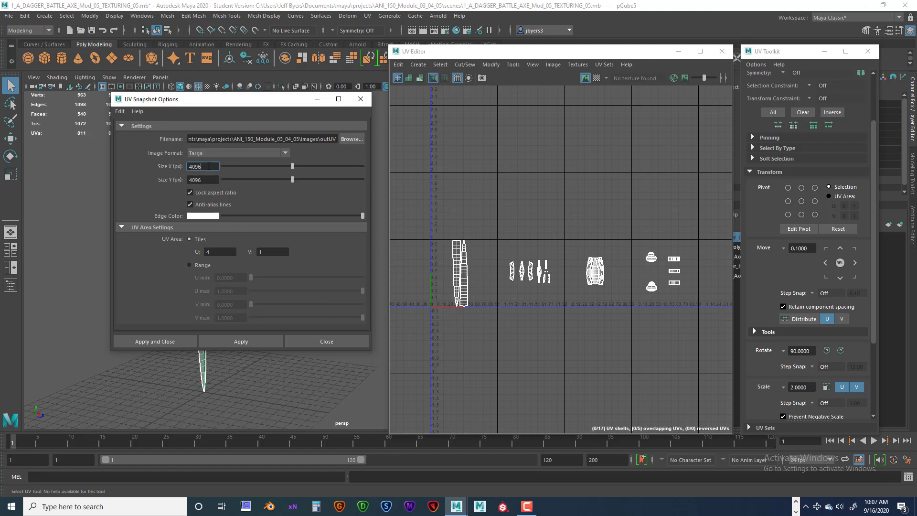
# Export the UV snapshots to the project's sourceimages folder, naming the file with the author's name followed by _Dagger_UV_TX.
pyautogui.click(351, 139)
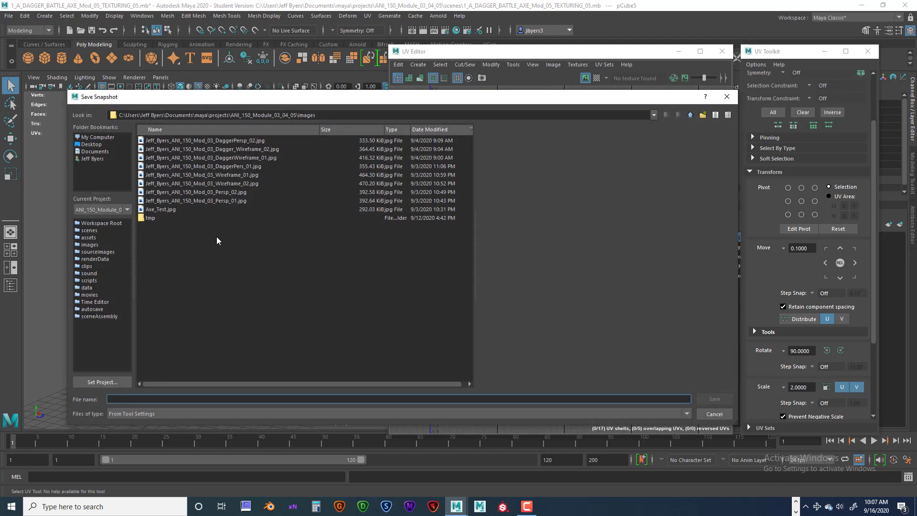
pyautogui.click(106, 252)
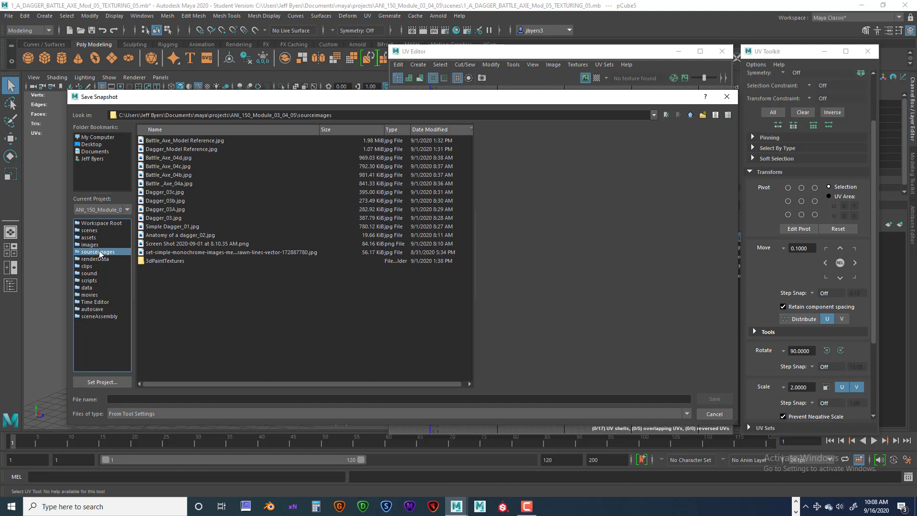
pyautogui.click(144, 399)
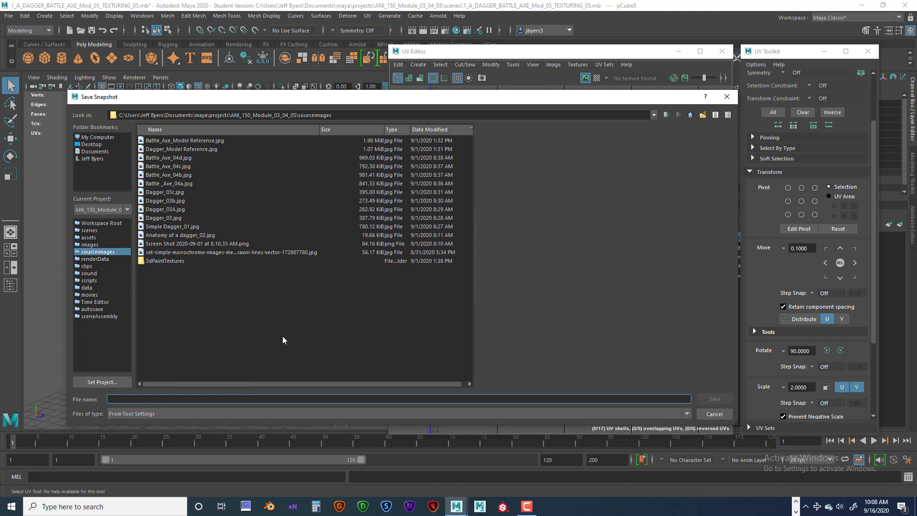
pyautogui.write('JByers_Dagger_')
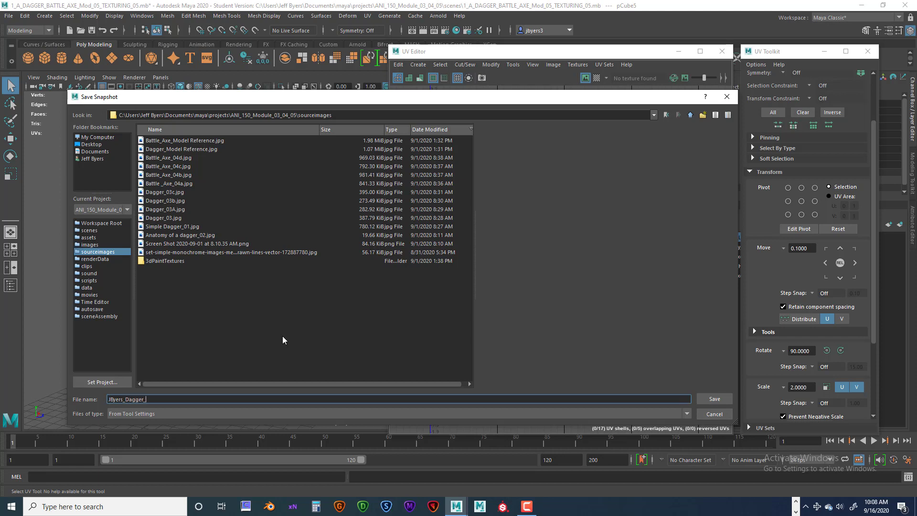
pyautogui.write('UV_TX')
pyautogui.moveTo(170, 398); pyautogui.dragTo(109, 402)
pyautogui.click(108, 402)
pyautogui.click(713, 399)
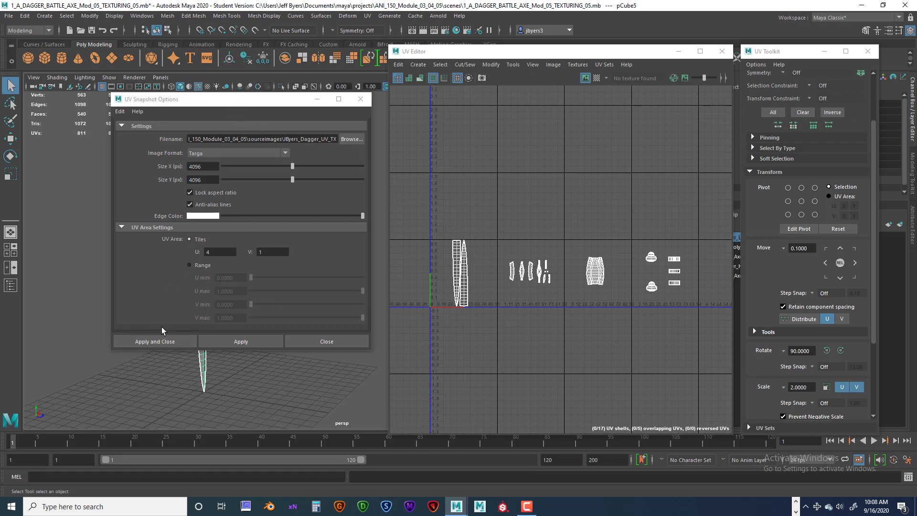
pyautogui.click(163, 342)
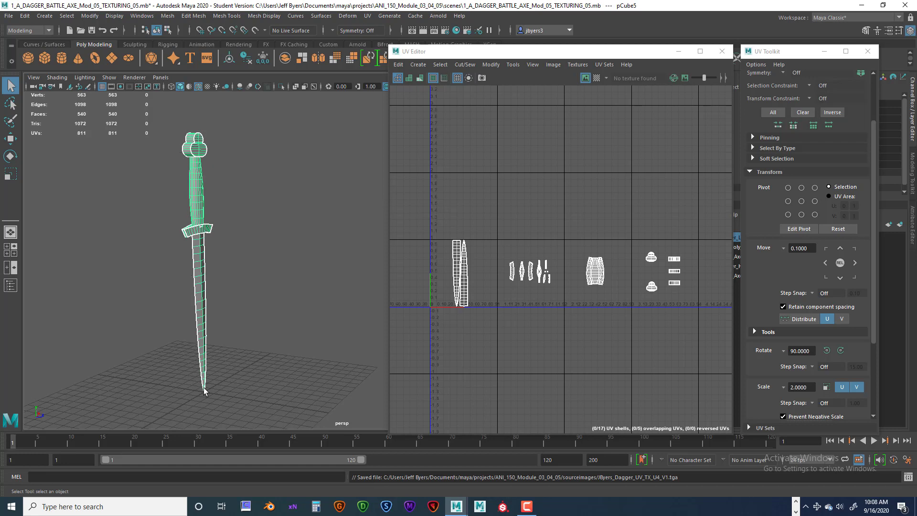
# Reselect the combined dagger and close the UV Editor and UV Toolkit.
pyautogui.click(225, 125)
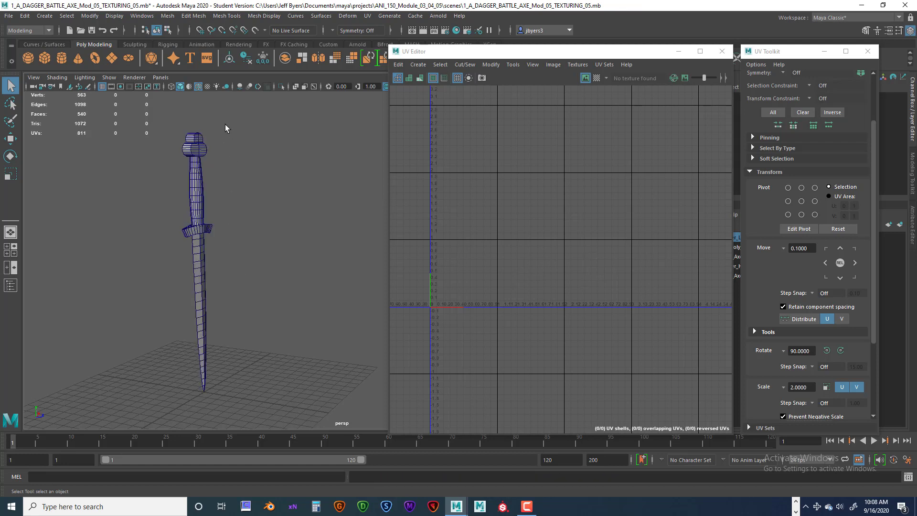
pyautogui.click(199, 142)
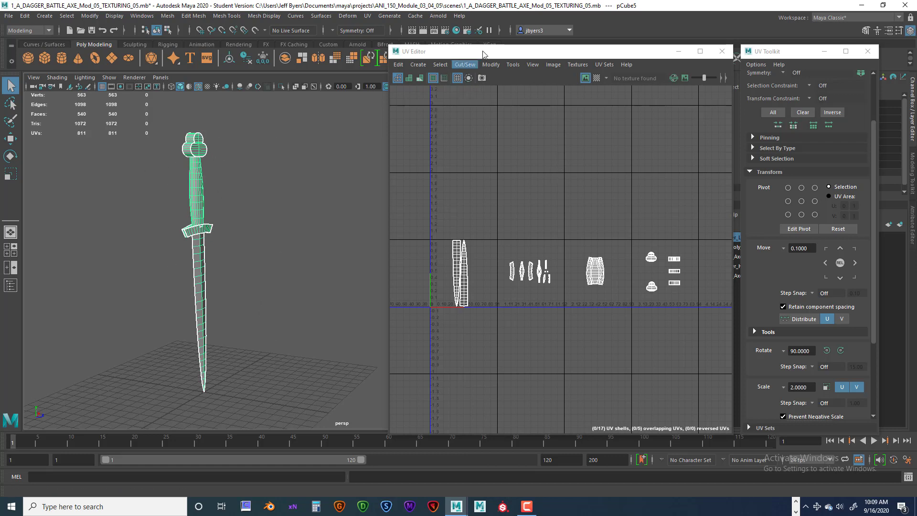
pyautogui.moveTo(712, 54); pyautogui.dragTo(663, 54)
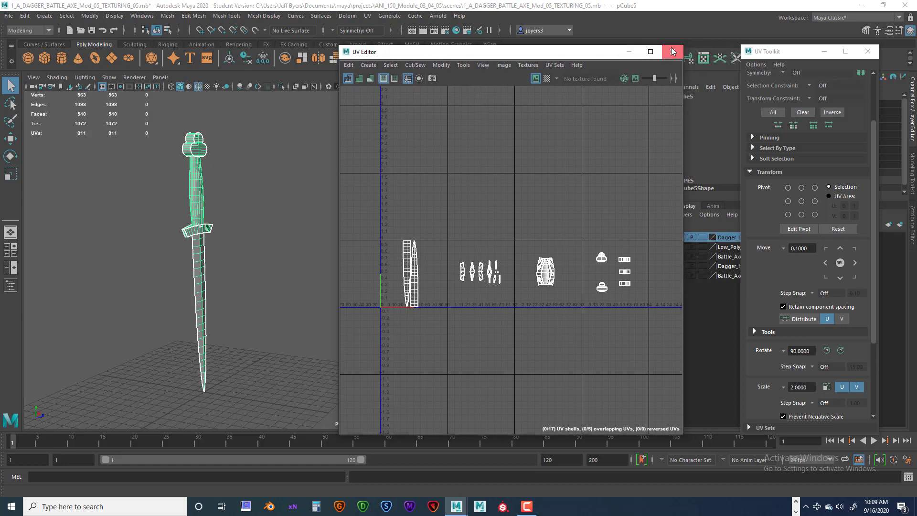
pyautogui.click(672, 52)
pyautogui.click(867, 51)
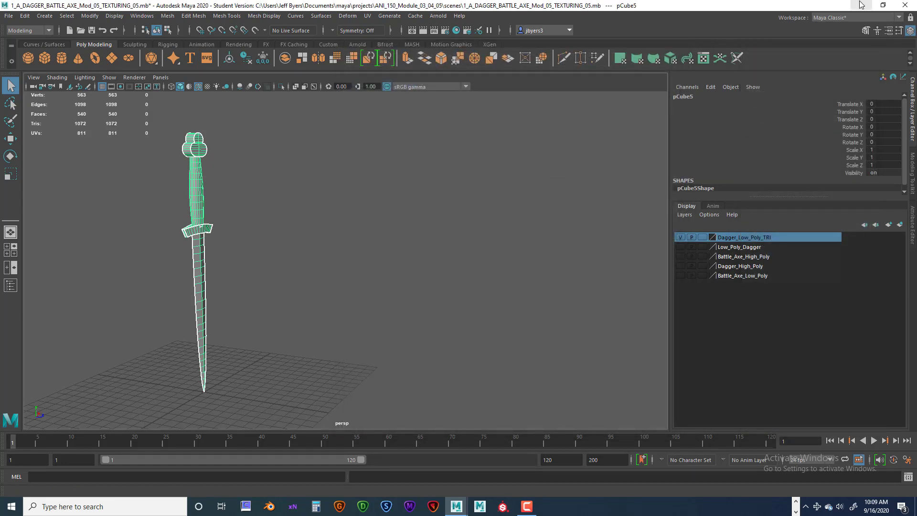
# Minimise Maya and browse in File Explorer to the sourceimages folder of the ANI_150_Module_03_04_05 project under Documents.
pyautogui.click(861, 5)
pyautogui.doubleClick(21, 28)
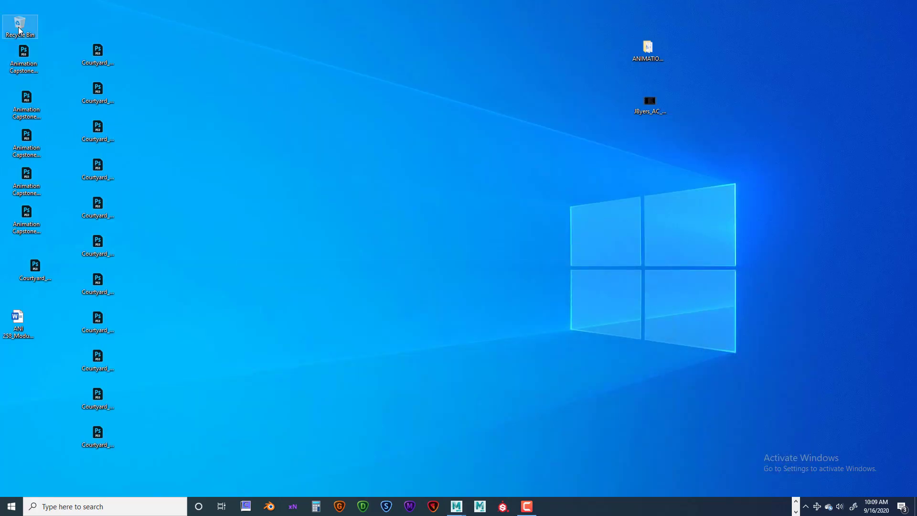
pyautogui.click(248, 80)
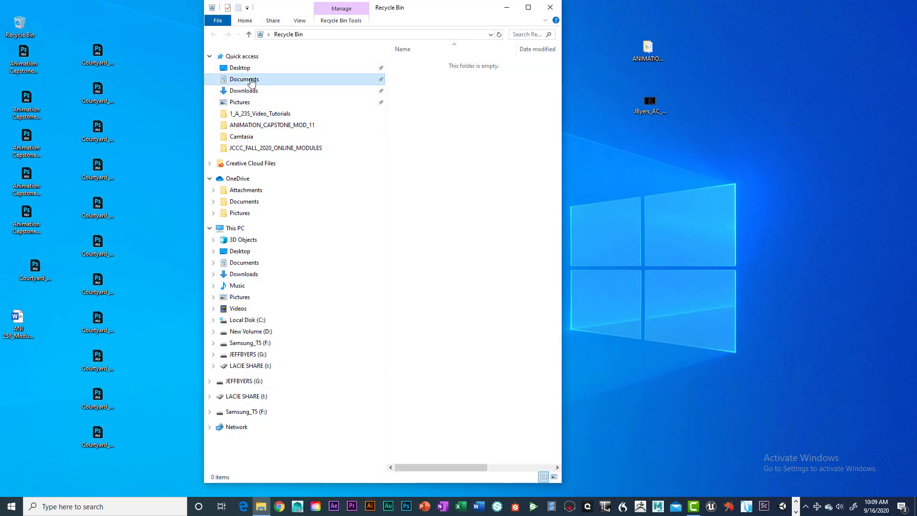
pyautogui.doubleClick(414, 195)
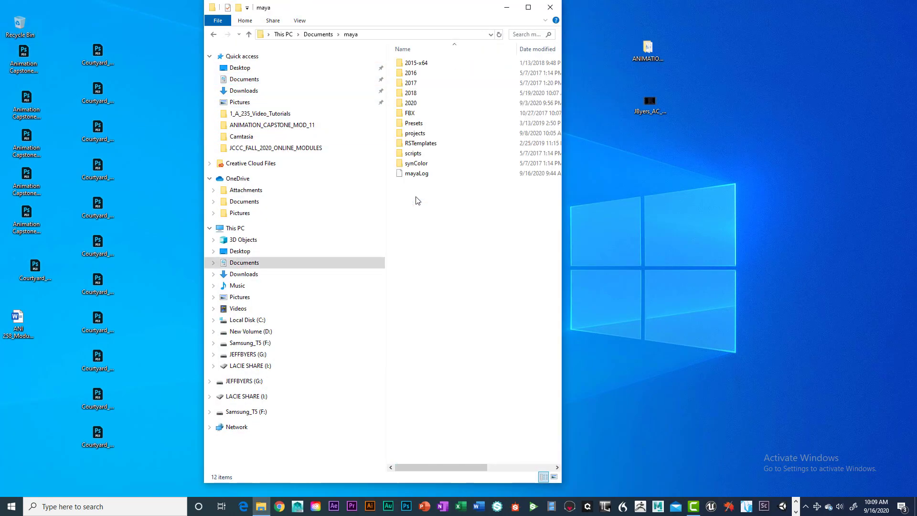
pyautogui.doubleClick(428, 133)
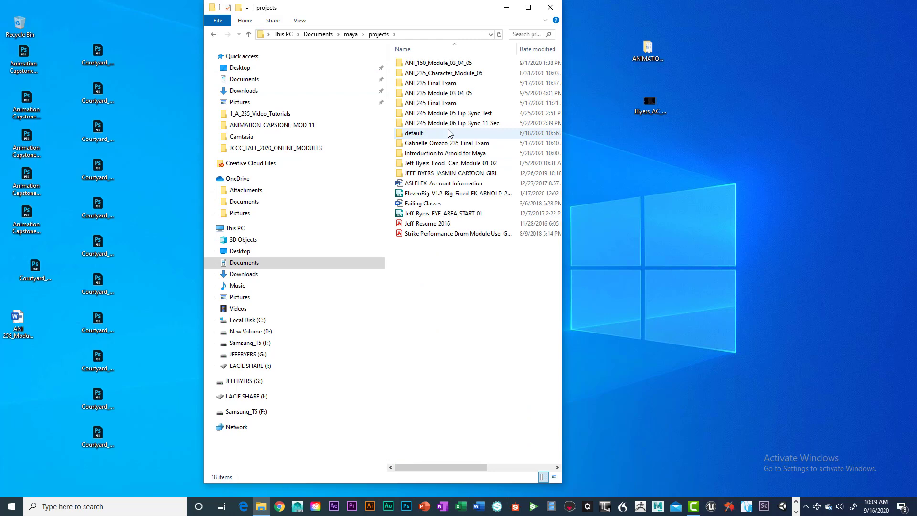
pyautogui.doubleClick(453, 64)
pyautogui.doubleClick(422, 184)
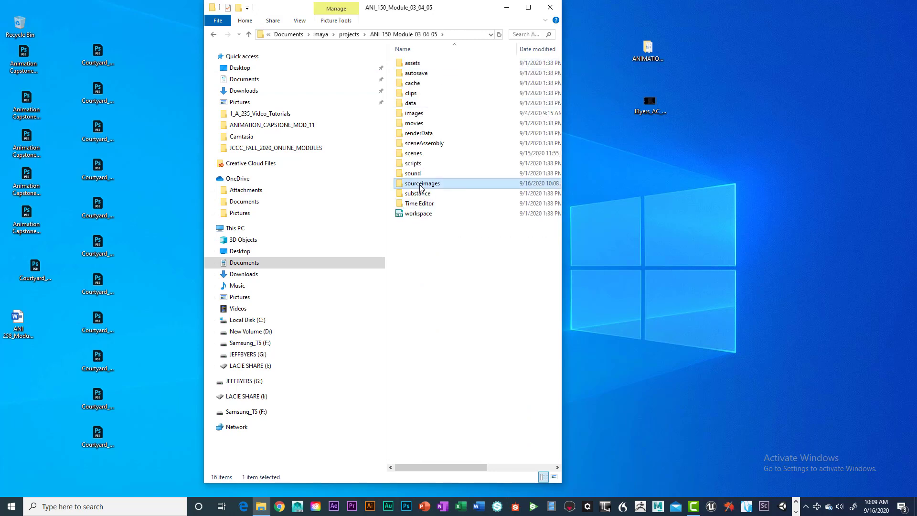
# Open the dagger UV snapshot ending in U1_V1 in Photoshop and fit it to the screen.
pyautogui.scroll(-1, 492, 360)
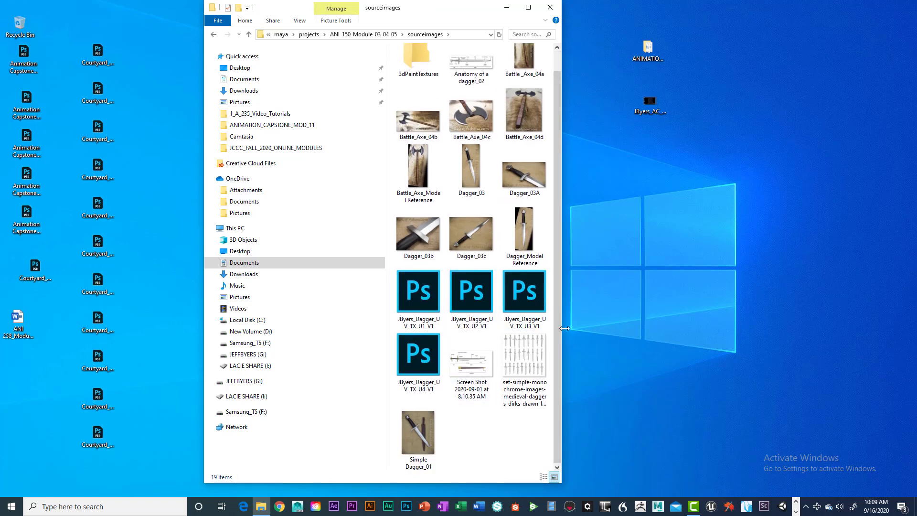
pyautogui.moveTo(565, 328); pyautogui.dragTo(708, 328)
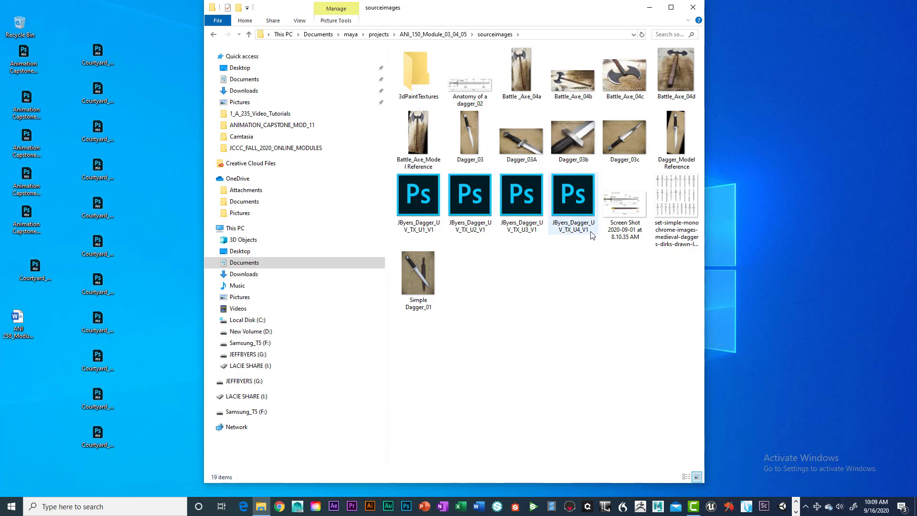
pyautogui.click(416, 193)
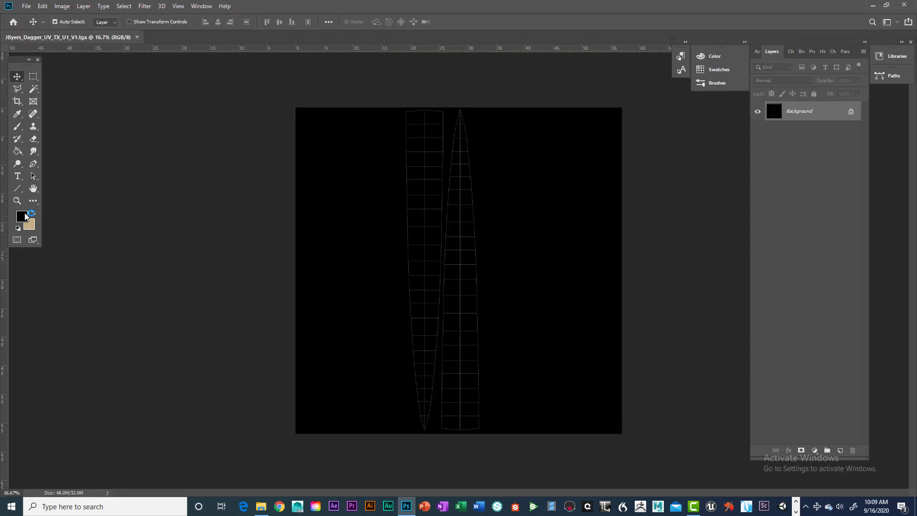
pyautogui.click(194, 7)
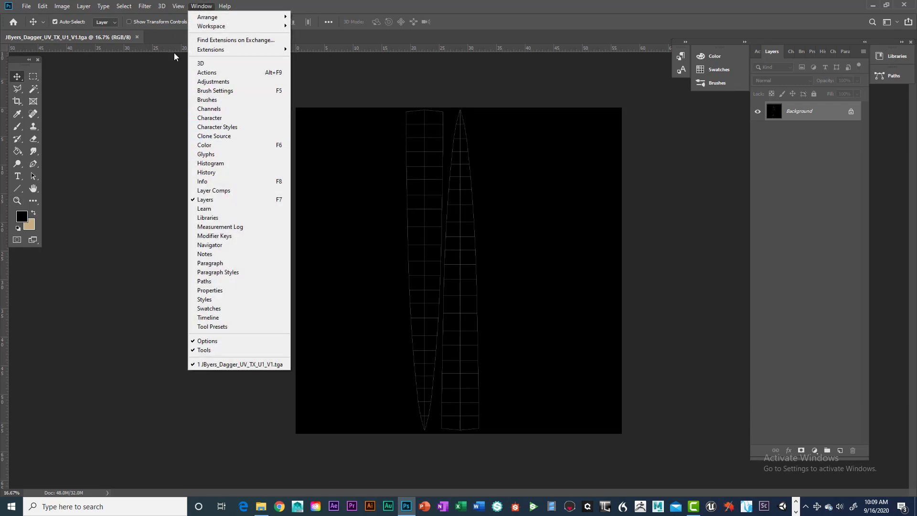
pyautogui.moveTo(178, 6)
pyautogui.click(194, 94)
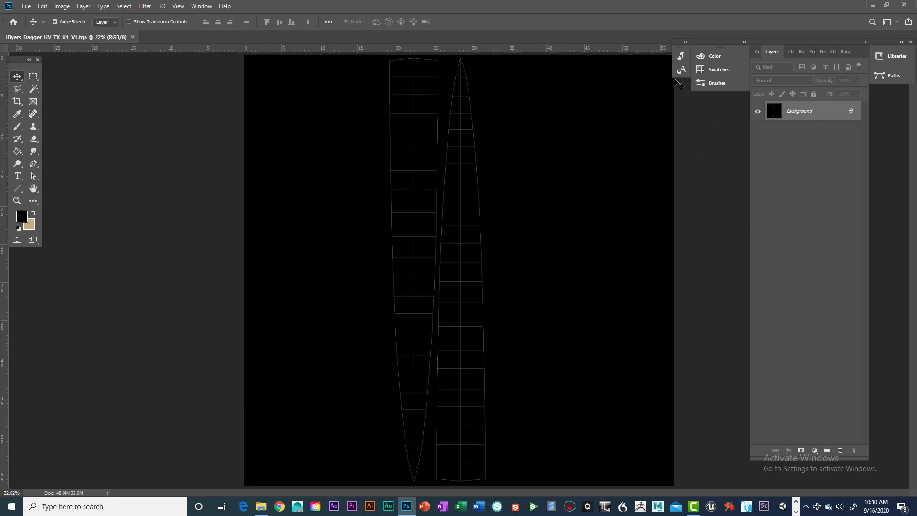
# Close Photoshop and switch back to the Maya scene with the whole dagger selected.
pyautogui.click(903, 7)
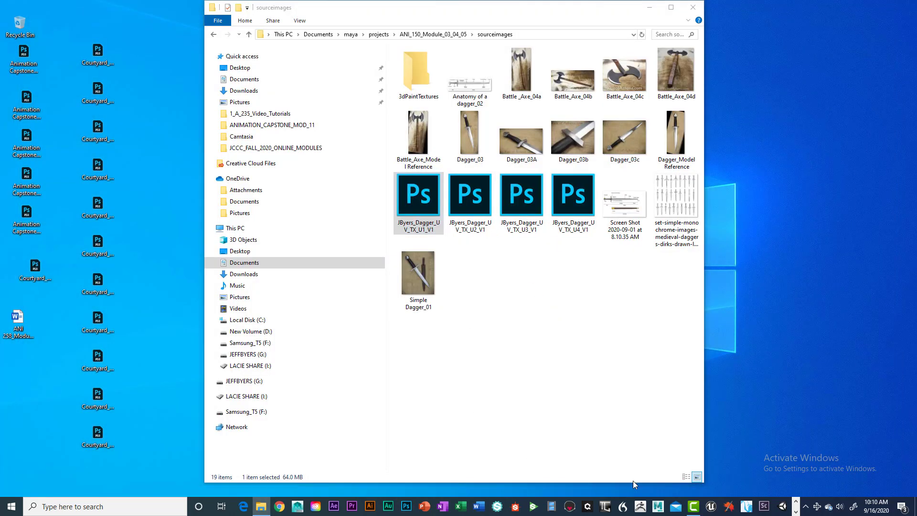
pyautogui.click(796, 511)
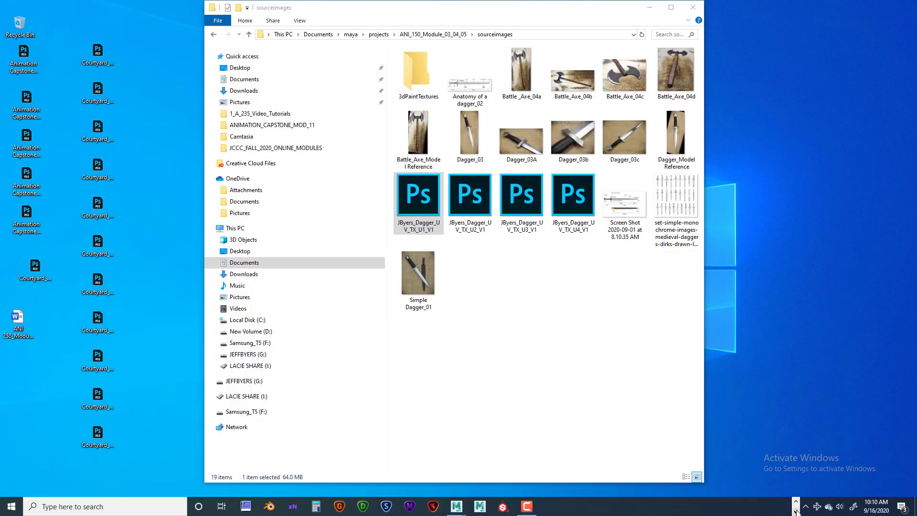
pyautogui.moveTo(464, 494)
pyautogui.click(479, 476)
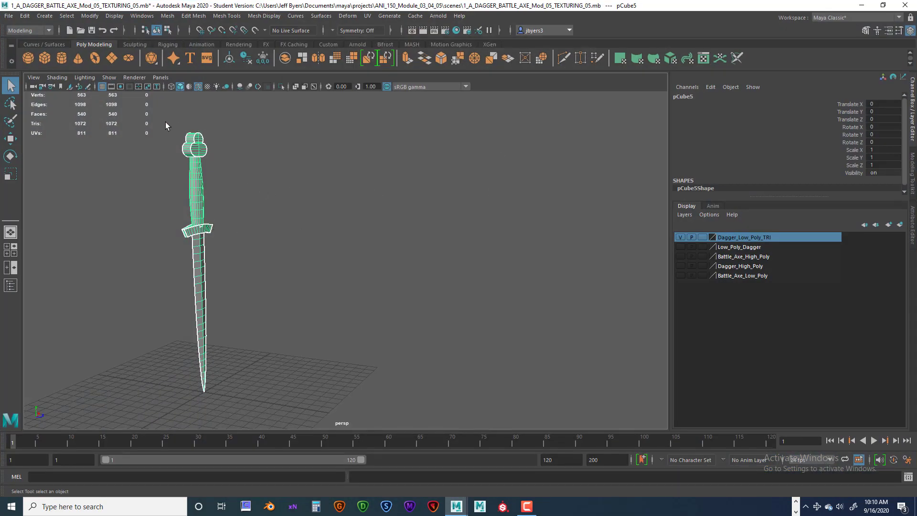
pyautogui.moveTo(165, 122); pyautogui.dragTo(267, 359)
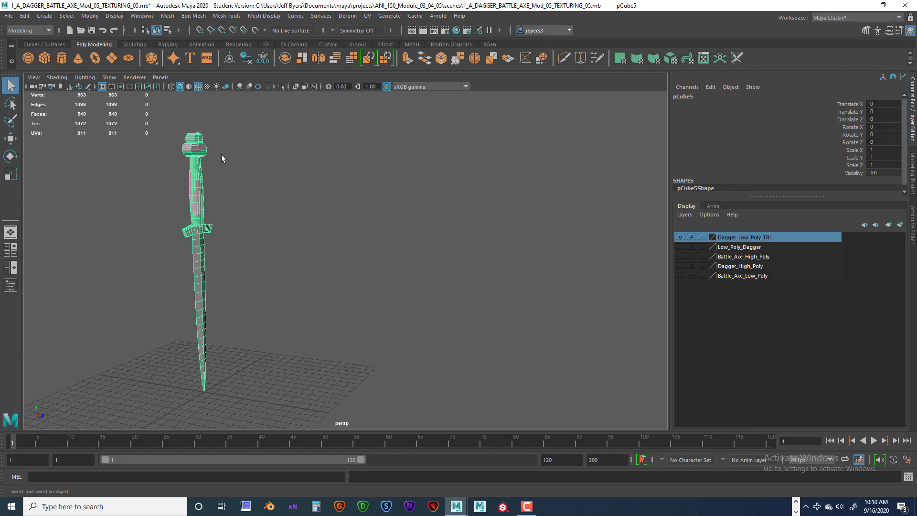
# Save the scene under the new name 1_A_DAGGER_BATTLE_AXE_Mod_05_TEXTURING_06_UV_TX in the project's scenes folder.
pyautogui.click(8, 16)
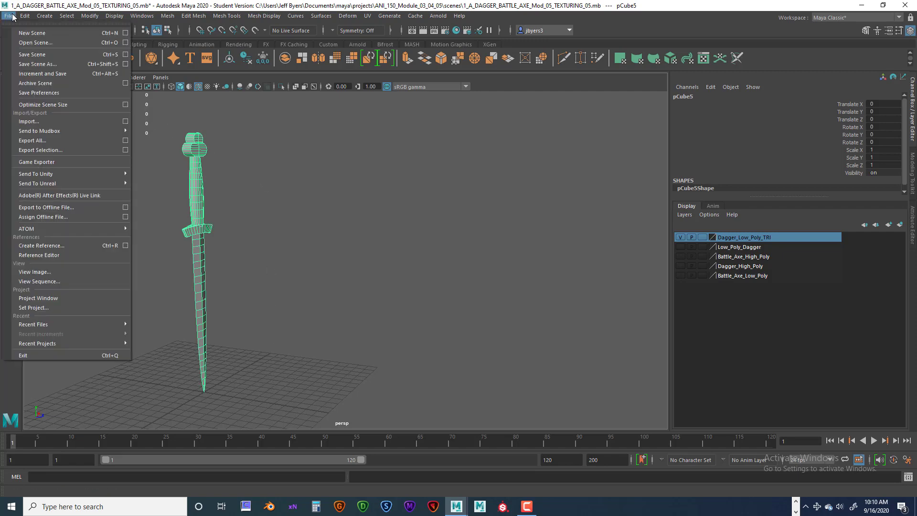
pyautogui.click(33, 64)
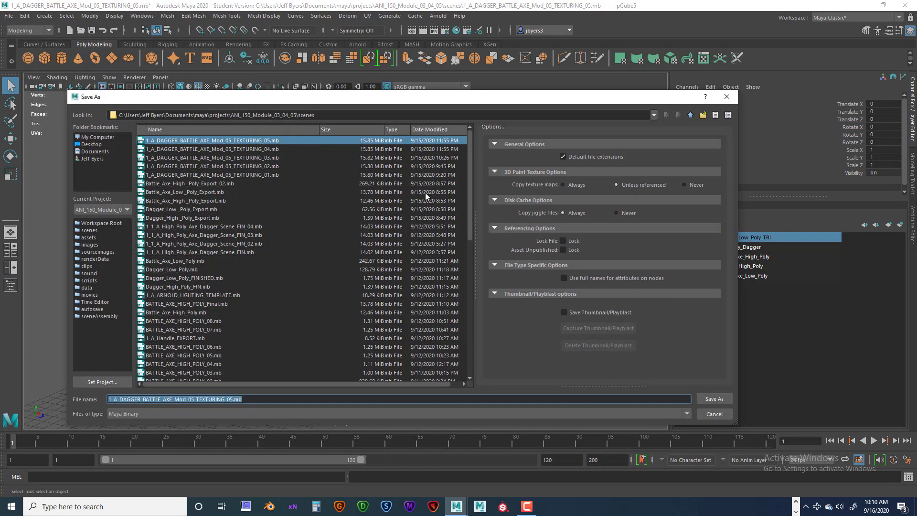
pyautogui.click(243, 401)
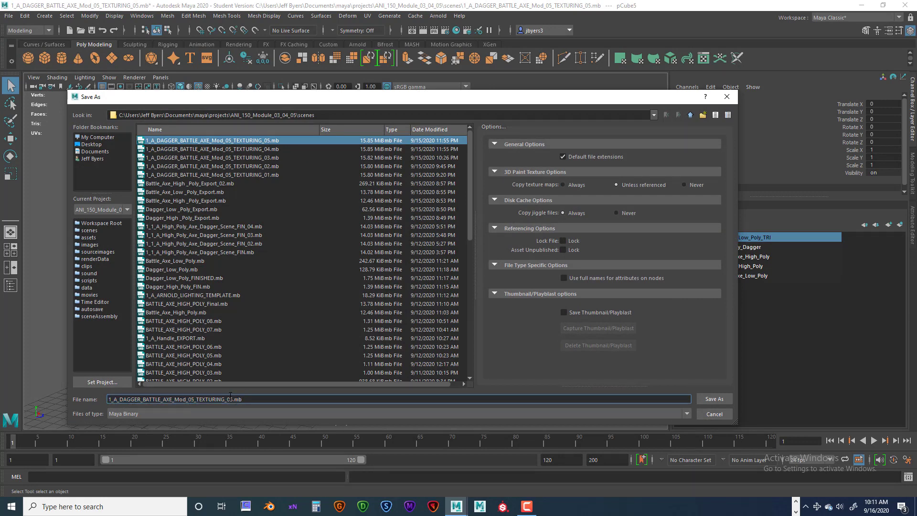
pyautogui.moveTo(230, 398); pyautogui.dragTo(250, 398)
pyautogui.write('6_UV_')
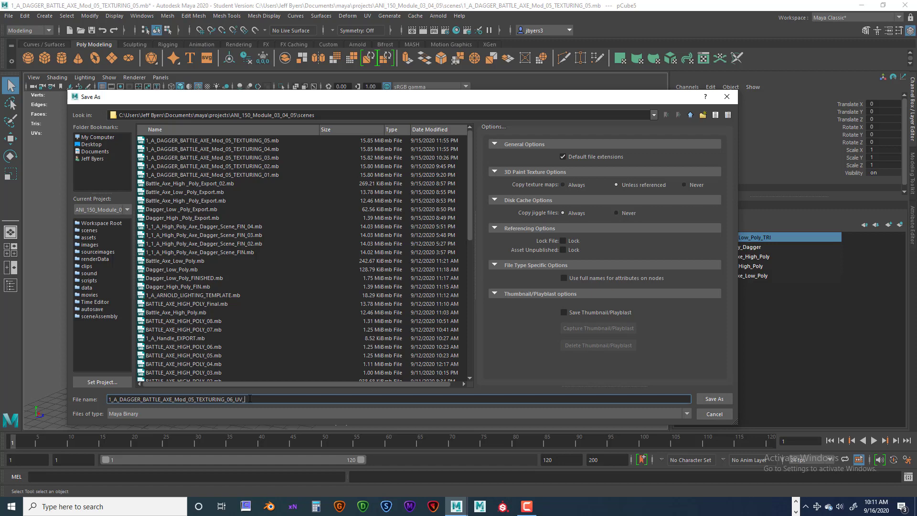
pyautogui.write('TX')
pyautogui.moveTo(251, 399); pyautogui.dragTo(236, 398)
pyautogui.click(709, 399)
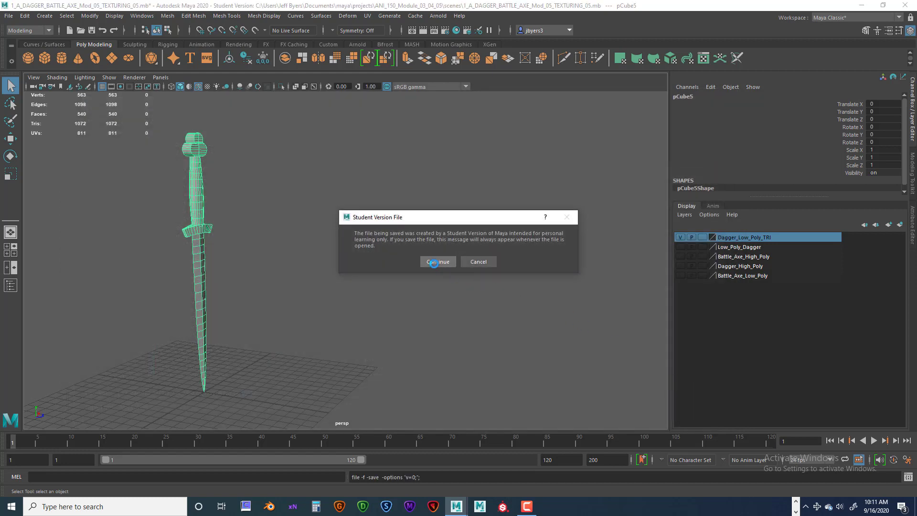
pyautogui.click(435, 260)
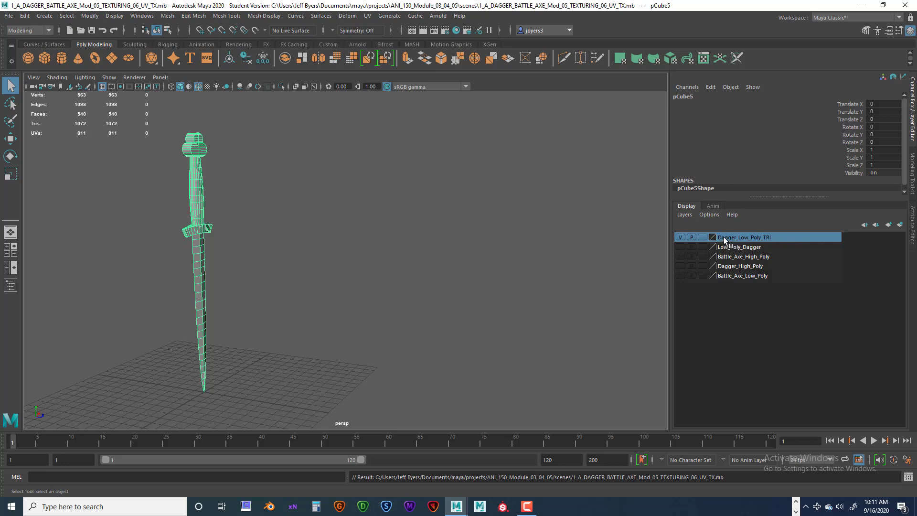
# Triangulate the combined dagger mesh and return it to object mode.
pyautogui.keyDown('alt'); pyautogui.moveTo(428, 232); pyautogui.dragTo(403, 237); pyautogui.keyUp('alt')
pyautogui.keyDown('alt'); pyautogui.moveTo(403, 238); pyautogui.dragTo(503, 229, button='middle'); pyautogui.keyUp('alt')
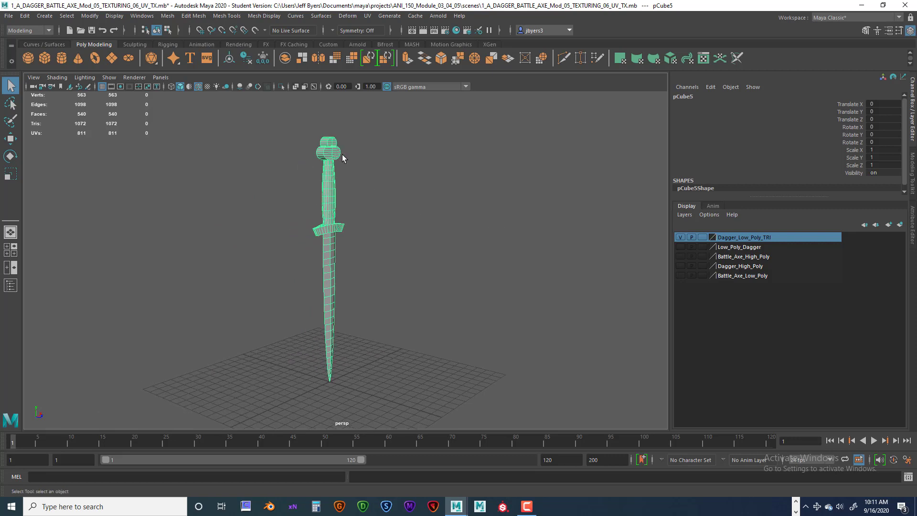
pyautogui.rightClick(371, 189)
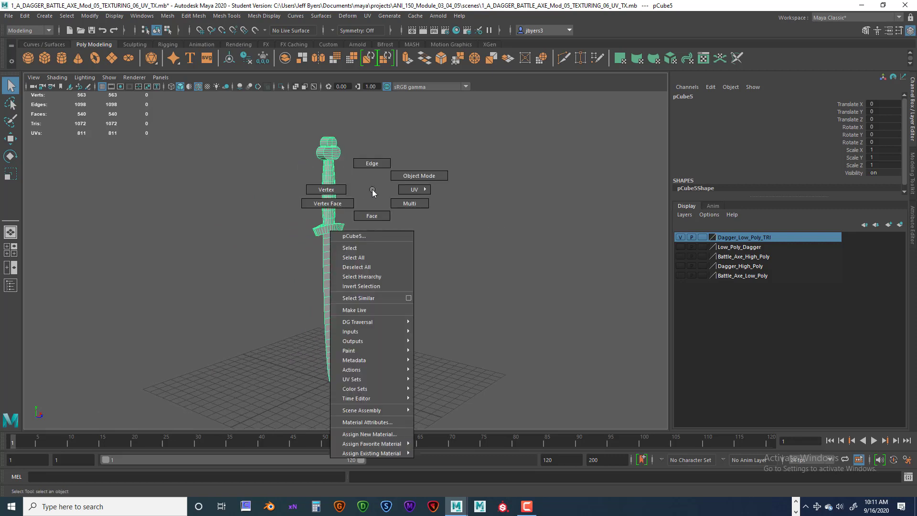
pyautogui.press('space')
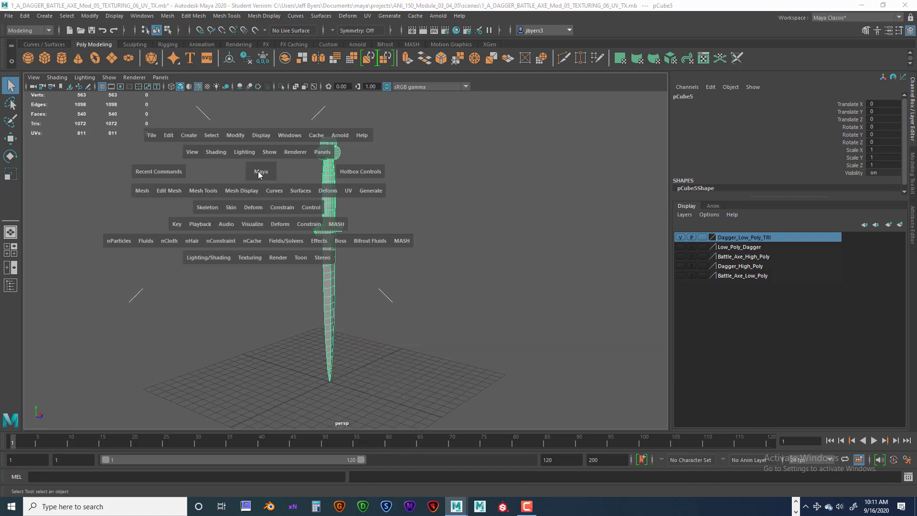
pyautogui.click(144, 191)
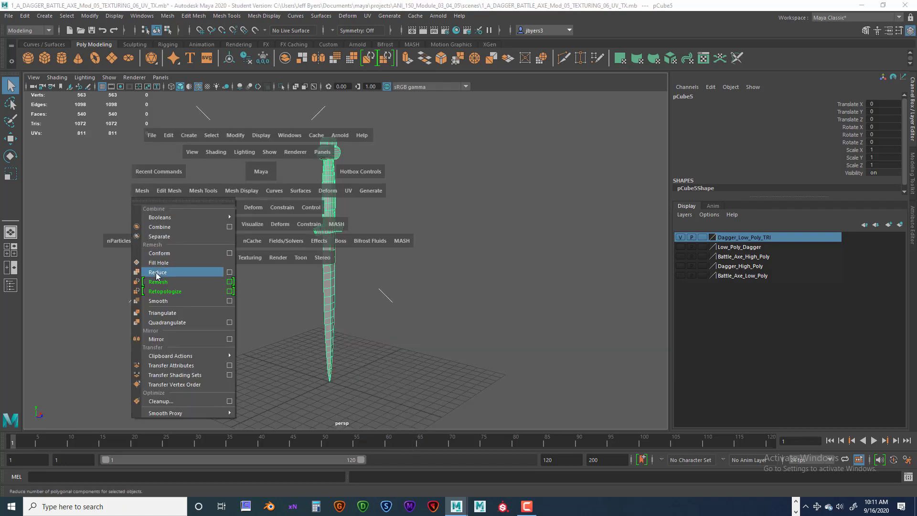
pyautogui.click(162, 313)
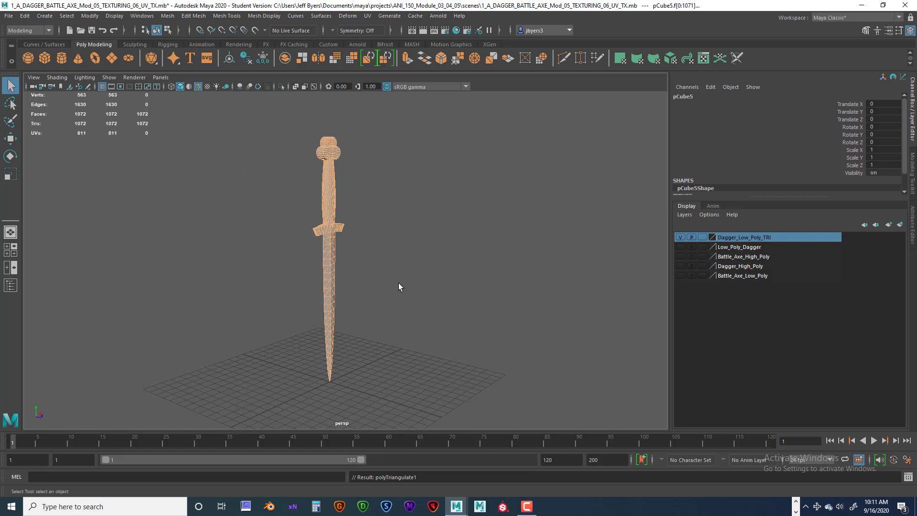
pyautogui.scroll(2, 398, 286)
pyautogui.scroll(-2, 403, 285)
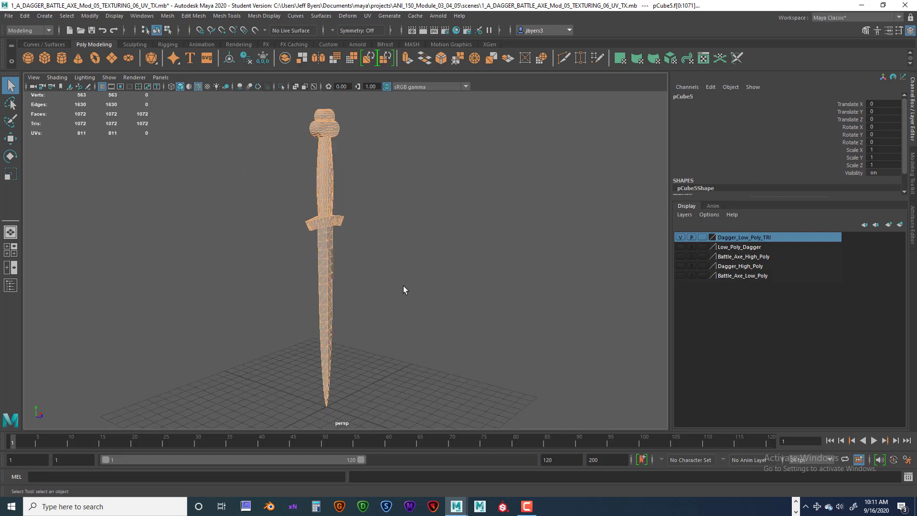
pyautogui.keyDown('alt'); pyautogui.moveTo(403, 285); pyautogui.dragTo(391, 280); pyautogui.keyUp('alt')
pyautogui.moveTo(330, 199); pyautogui.dragTo(319, 256, button='right')
# Examine the triangulated topology along the dagger's pommel, handle, guard and blade.
pyautogui.keyDown('alt'); pyautogui.moveTo(405, 243); pyautogui.dragTo(373, 245); pyautogui.keyUp('alt')
pyautogui.scroll(3, 369, 244)
pyautogui.keyDown('alt'); pyautogui.moveTo(369, 245); pyautogui.dragTo(391, 319, button='middle'); pyautogui.keyUp('alt')
pyautogui.scroll(5, 391, 319)
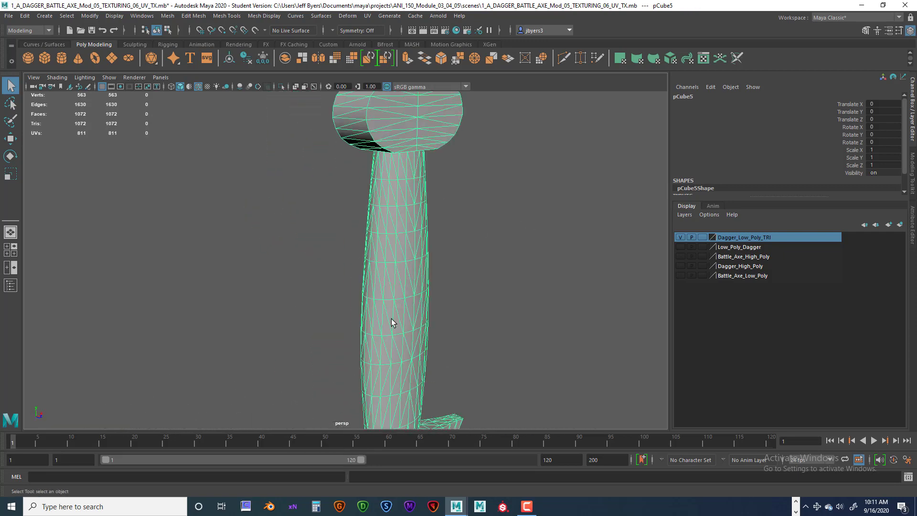
pyautogui.keyDown('alt'); pyautogui.moveTo(391, 319); pyautogui.dragTo(407, 302); pyautogui.keyUp('alt')
pyautogui.keyDown('alt'); pyautogui.moveTo(399, 273); pyautogui.dragTo(398, 191, button='middle'); pyautogui.keyUp('alt')
pyautogui.scroll(-4, 417, 297)
pyautogui.scroll(-5, 417, 297)
pyautogui.scroll(-2, 423, 299)
pyautogui.keyDown('alt'); pyautogui.moveTo(423, 301); pyautogui.dragTo(310, 155); pyautogui.keyUp('alt')
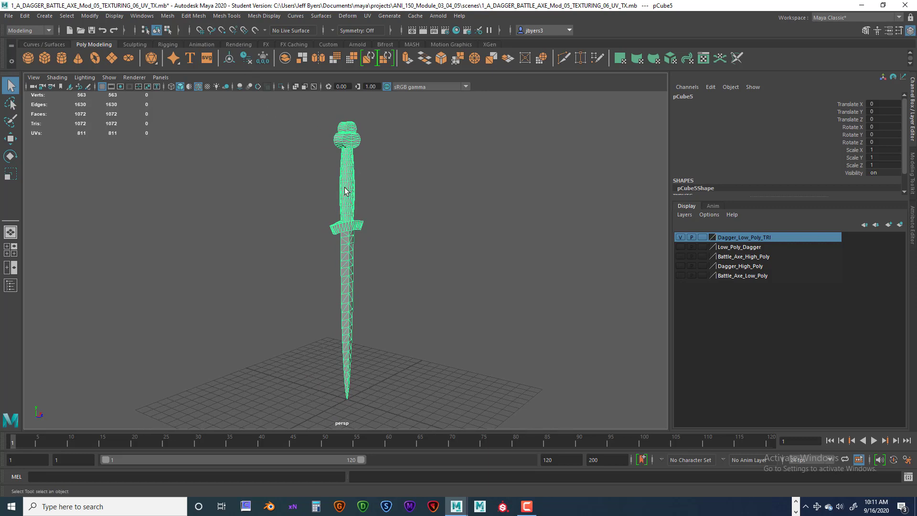
# Delete the dagger's construction history and freeze its transformations.
pyautogui.click(245, 57)
pyautogui.click(263, 58)
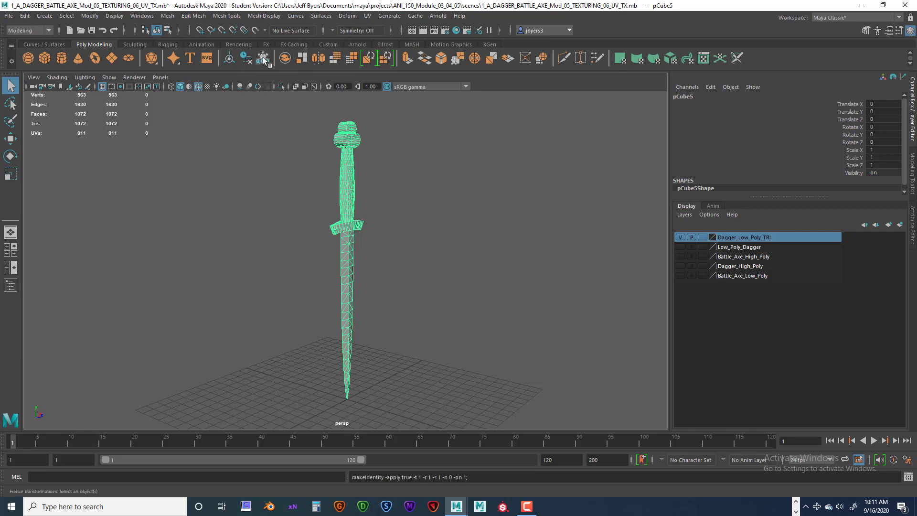
# Start exporting the selected dagger and enter Sub_Painter_Dagger_Low_Poly as the file name.
pyautogui.click(9, 16)
pyautogui.click(56, 150)
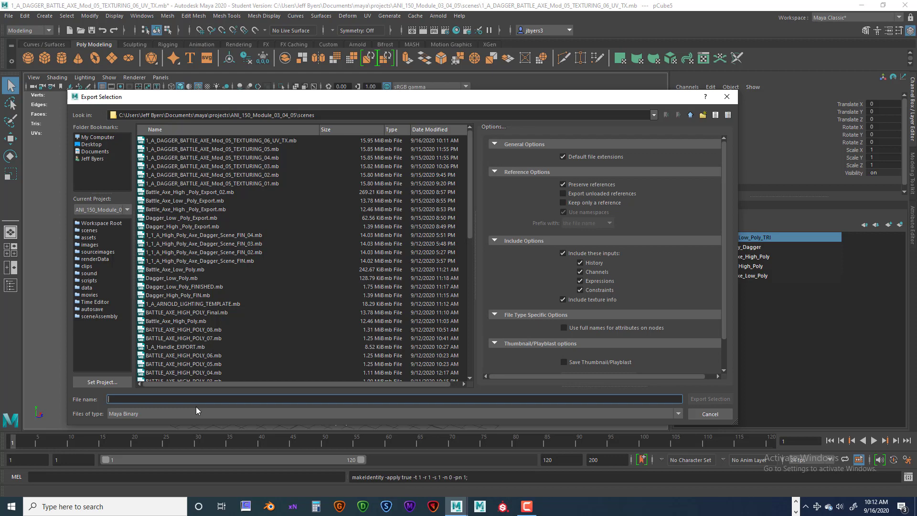
pyautogui.write('Substance')
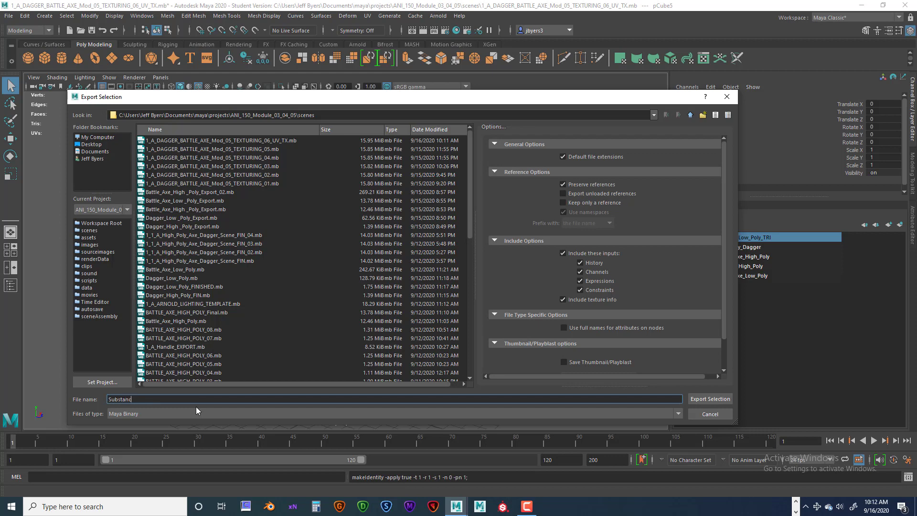
pyautogui.press('BackSpace')
pyautogui.press('BackSpace')
pyautogui.press('BackSpace')
pyautogui.press('BackSpace')
pyautogui.press('BackSpace')
pyautogui.press('BackSpace')
pyautogui.write('_Painter_Low_Poly')
pyautogui.write('Dagger_')
pyautogui.moveTo(108, 400); pyautogui.dragTo(190, 399)
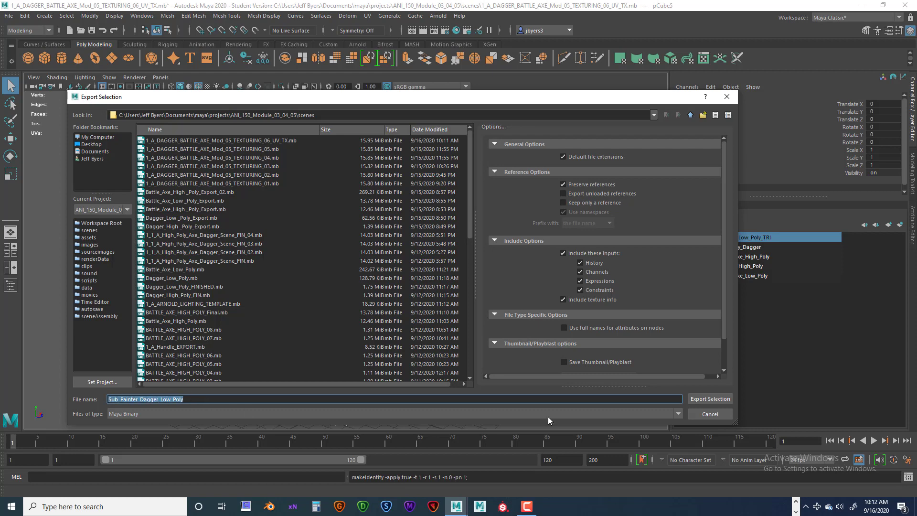
# Set the export format to OBJexport, insert TRI_ before Low_Poly in the file name, and export the dagger to the scenes folder.
pyautogui.click(678, 413)
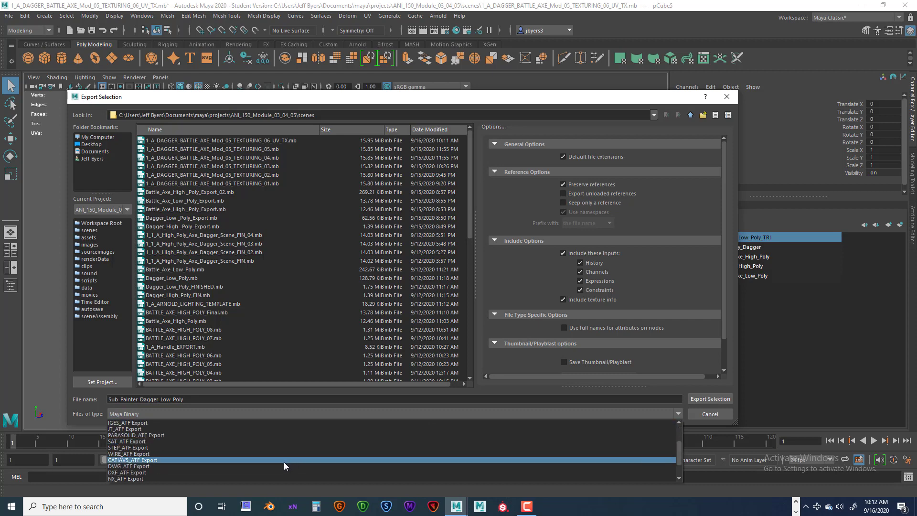
pyautogui.scroll(-1, 282, 462)
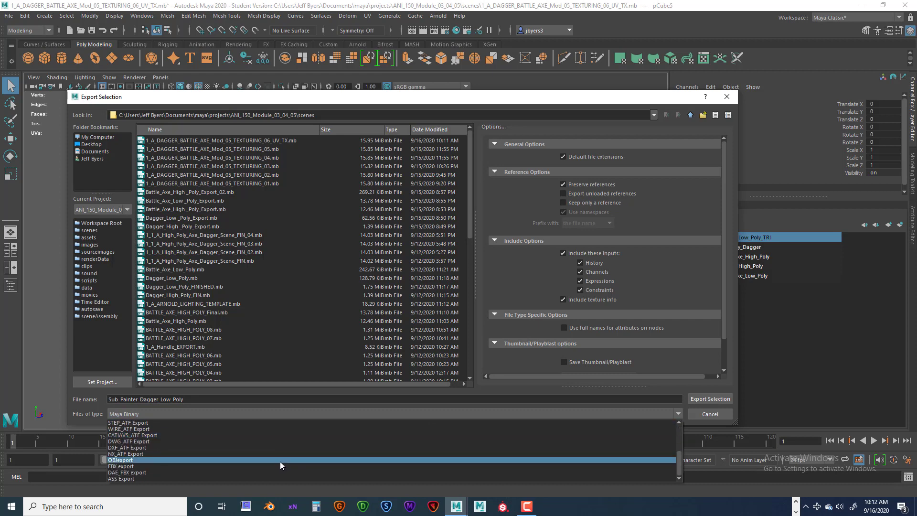
pyautogui.click(127, 460)
pyautogui.click(109, 398)
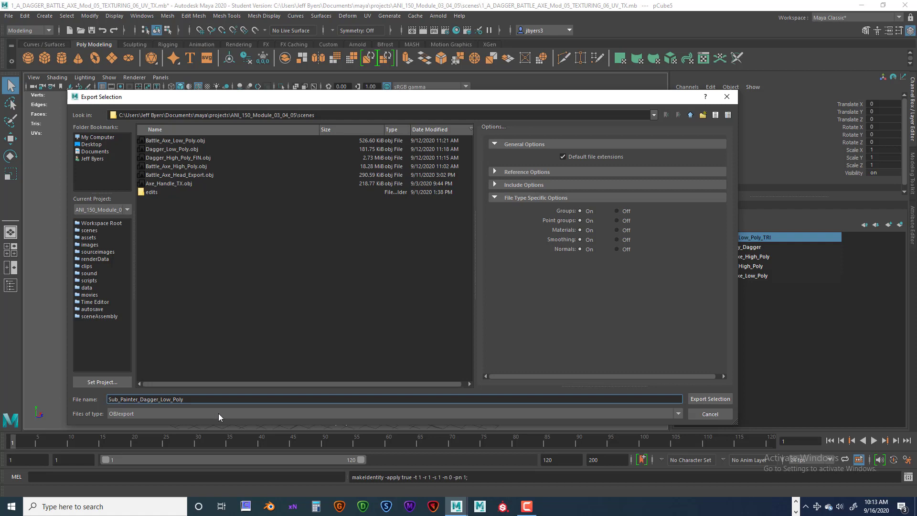
pyautogui.write('TRI_')
pyautogui.click(217, 400)
pyautogui.moveTo(193, 399); pyautogui.dragTo(113, 398)
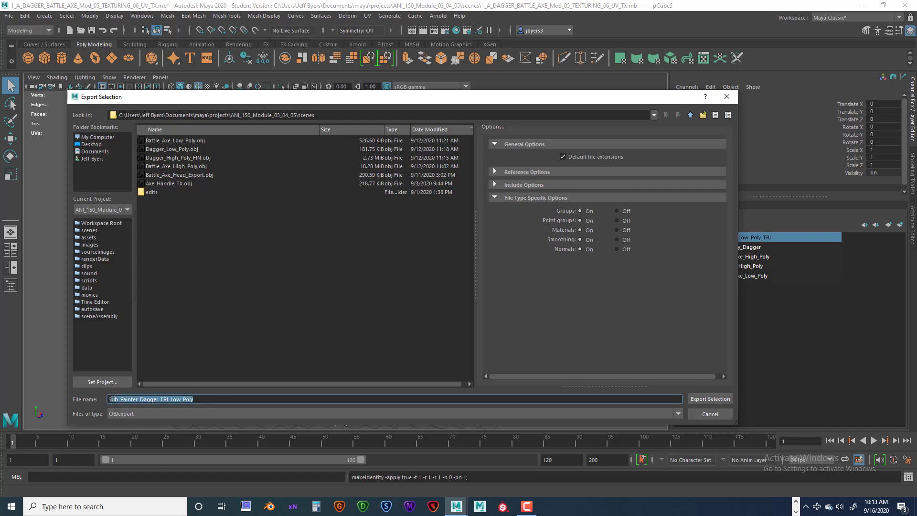
pyautogui.click(202, 397)
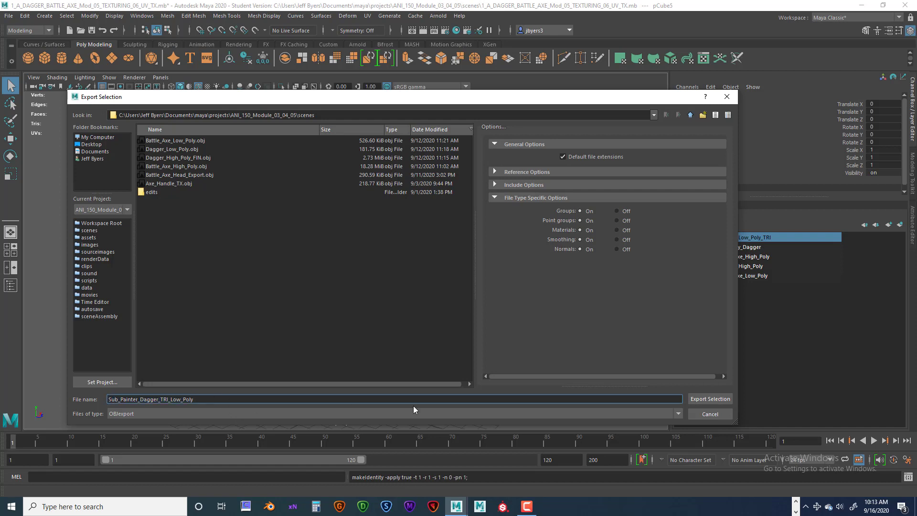
pyautogui.click(695, 398)
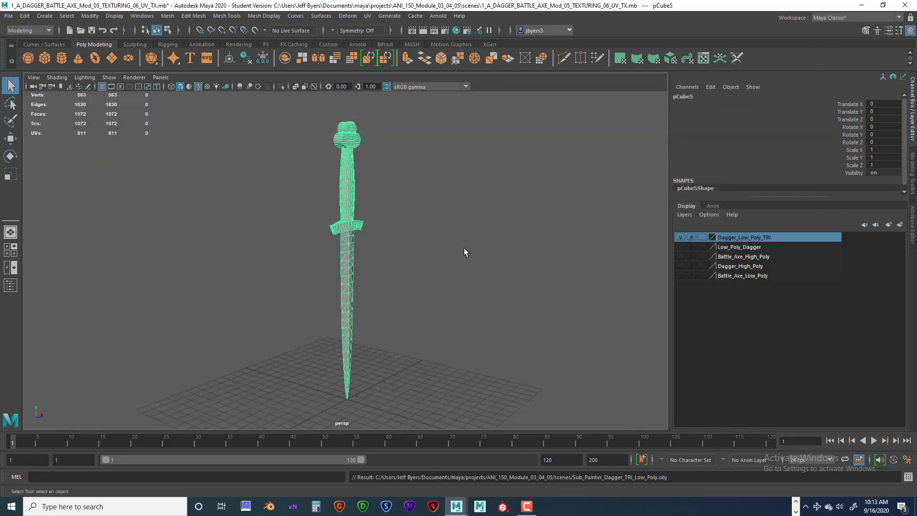